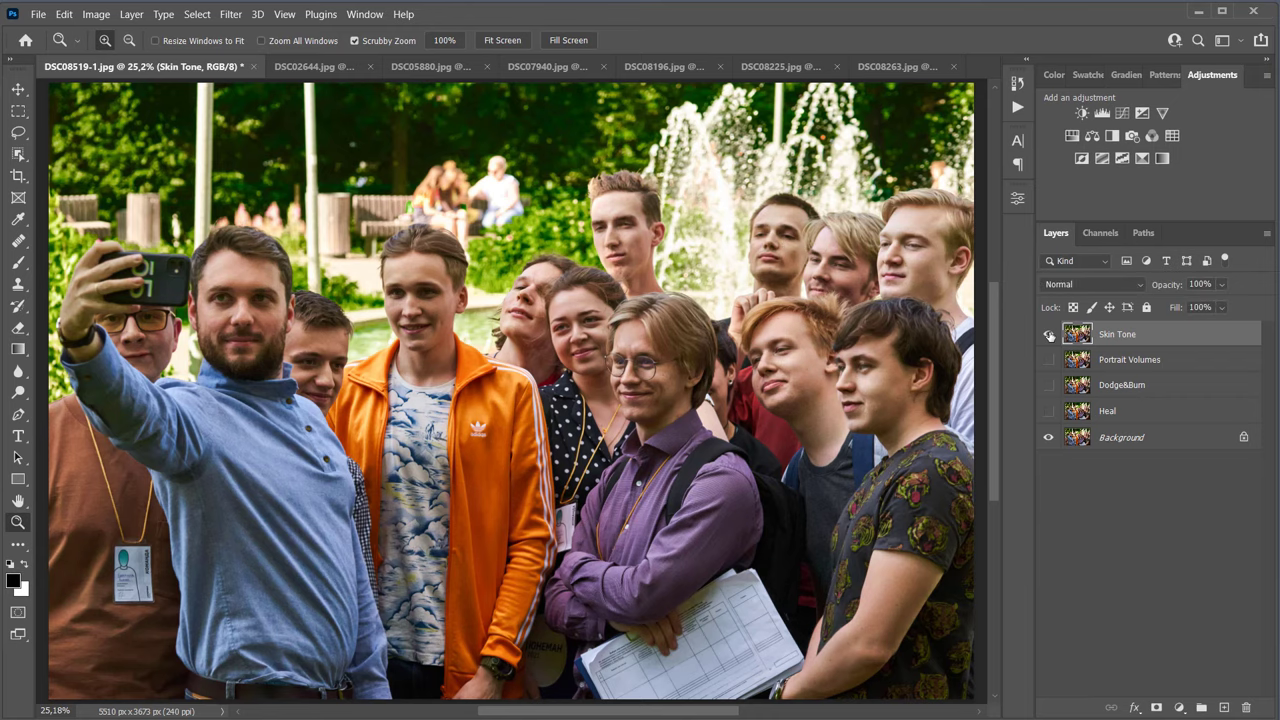
Step: Zoom in on the group photo's faces and toggle the Skin Tone layer off and on to compare
left_click(858, 340)
left_click(630, 343)
left_click(1047, 335)
left_click(1047, 335)
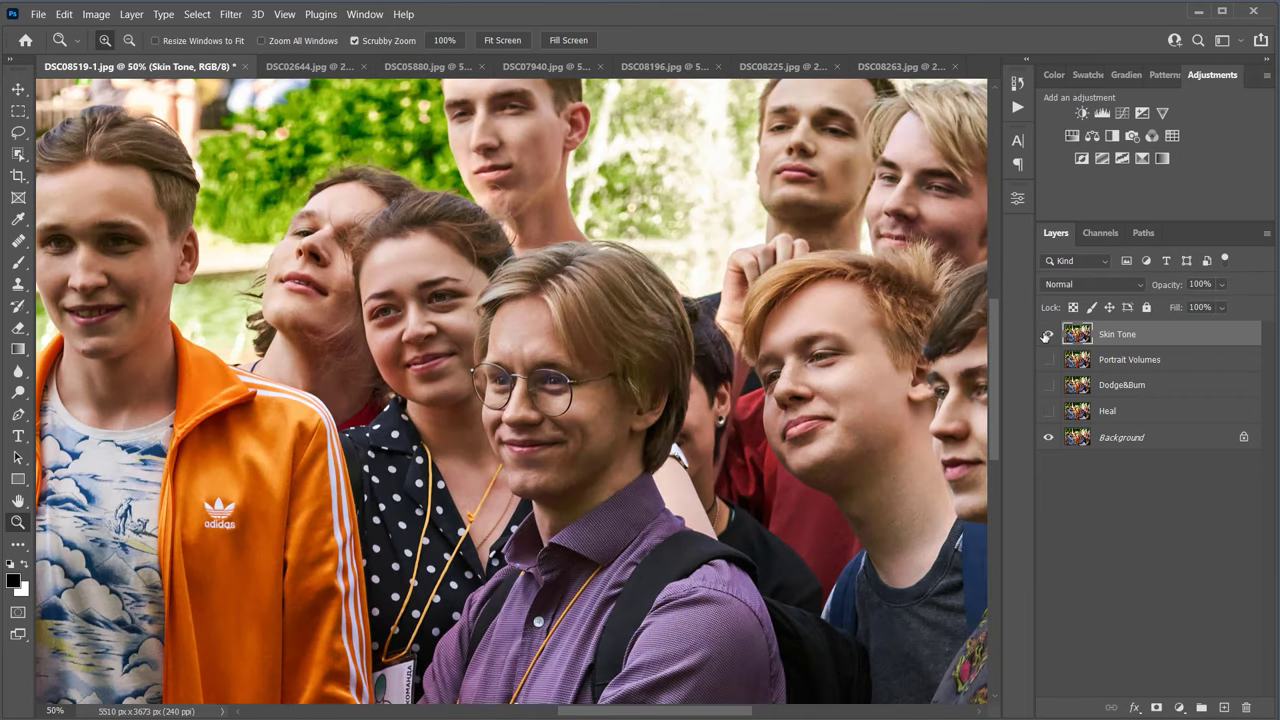
left_click(1047, 335)
left_click(1047, 335)
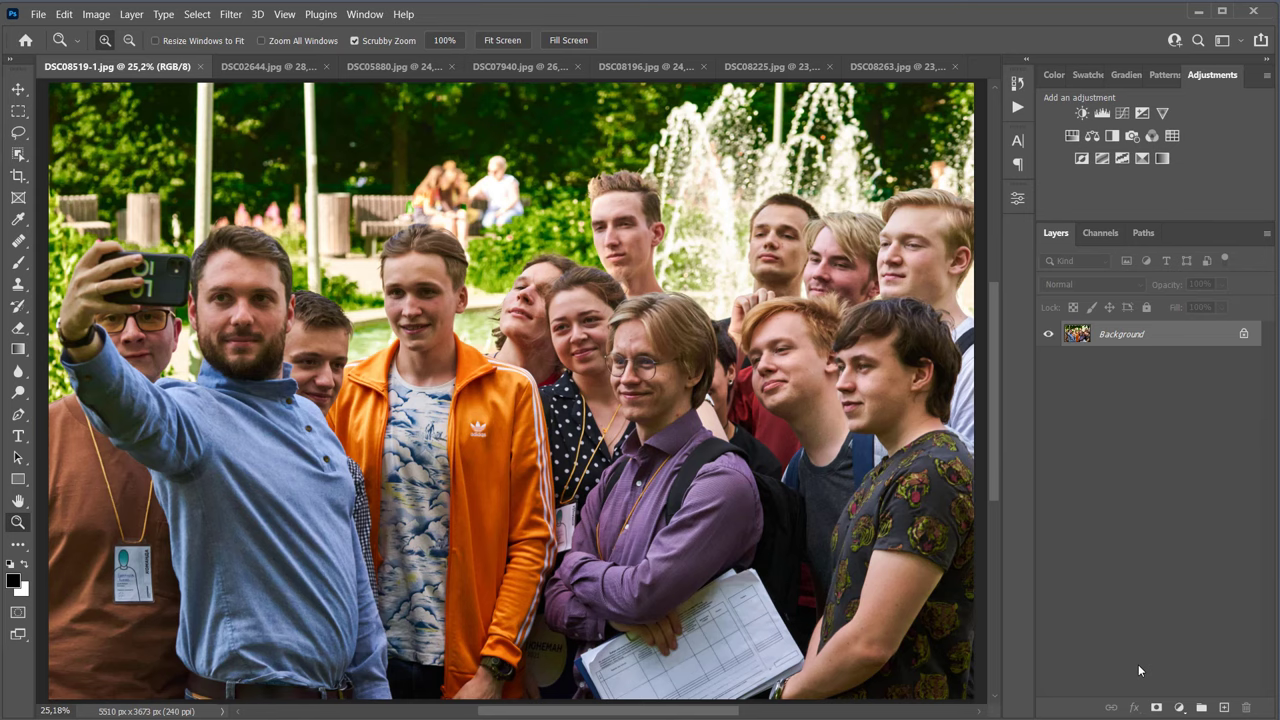
left_click(262, 66)
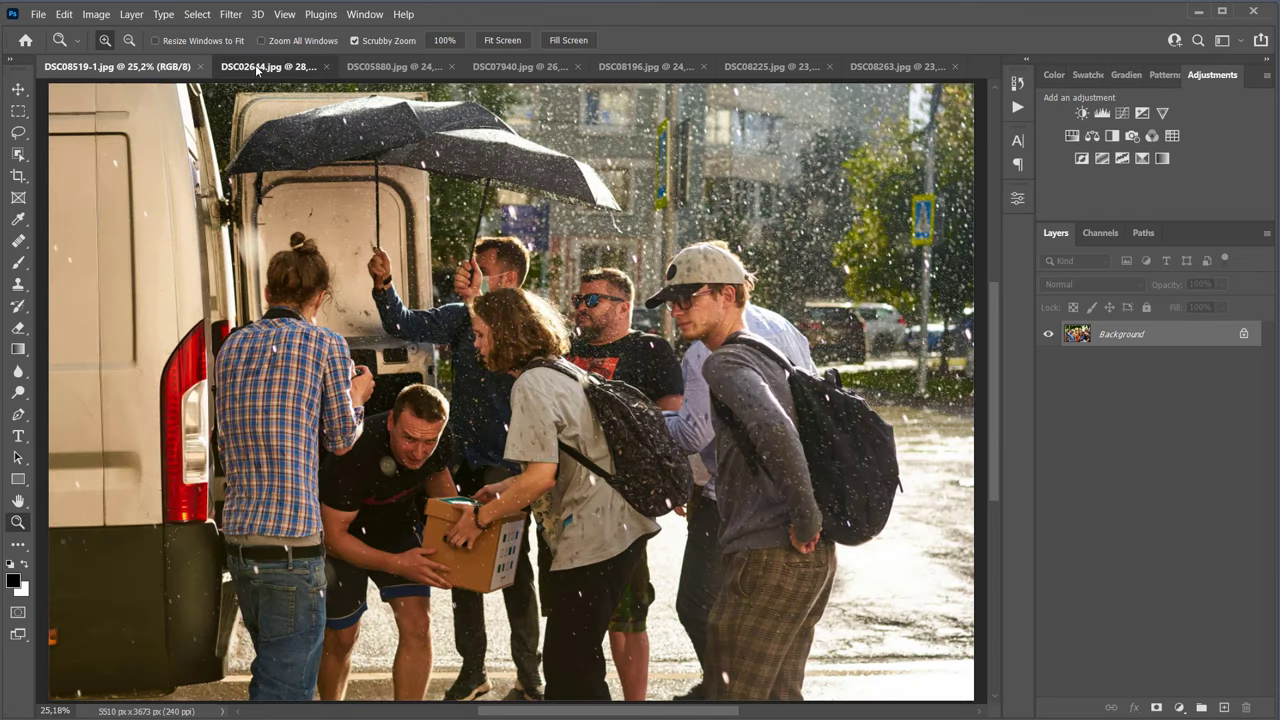
left_click(402, 66)
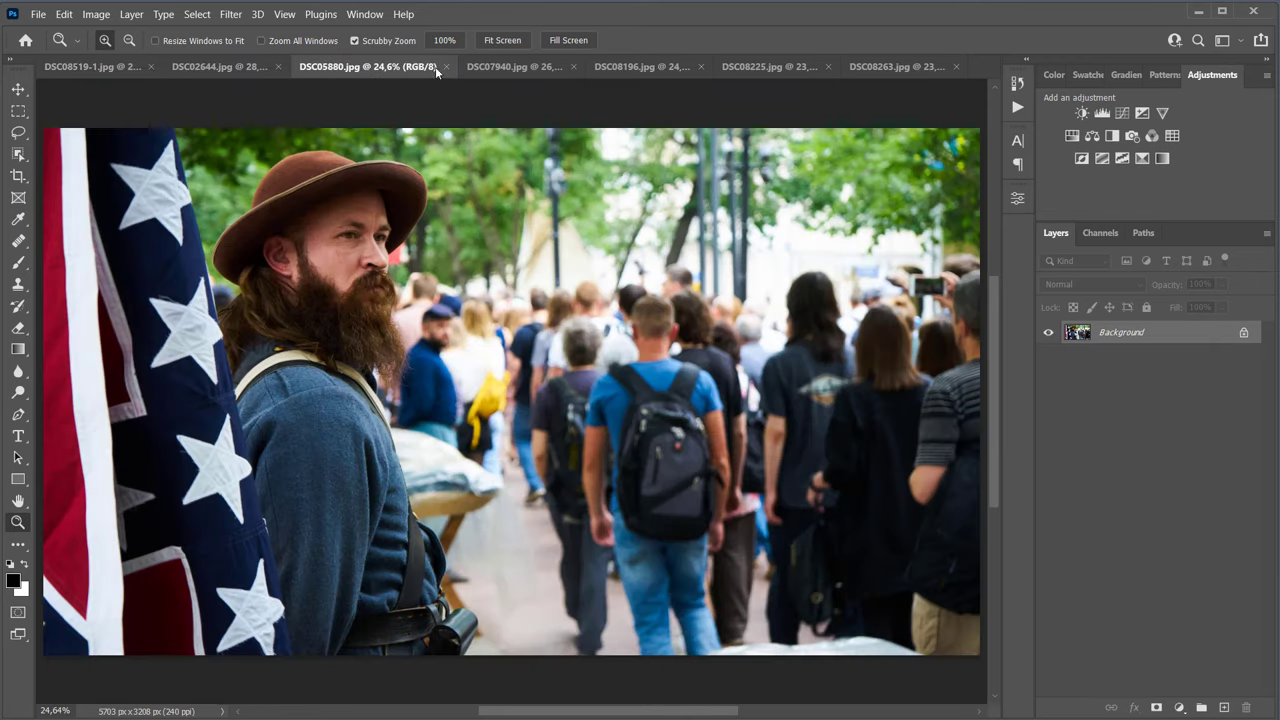
left_click(518, 66)
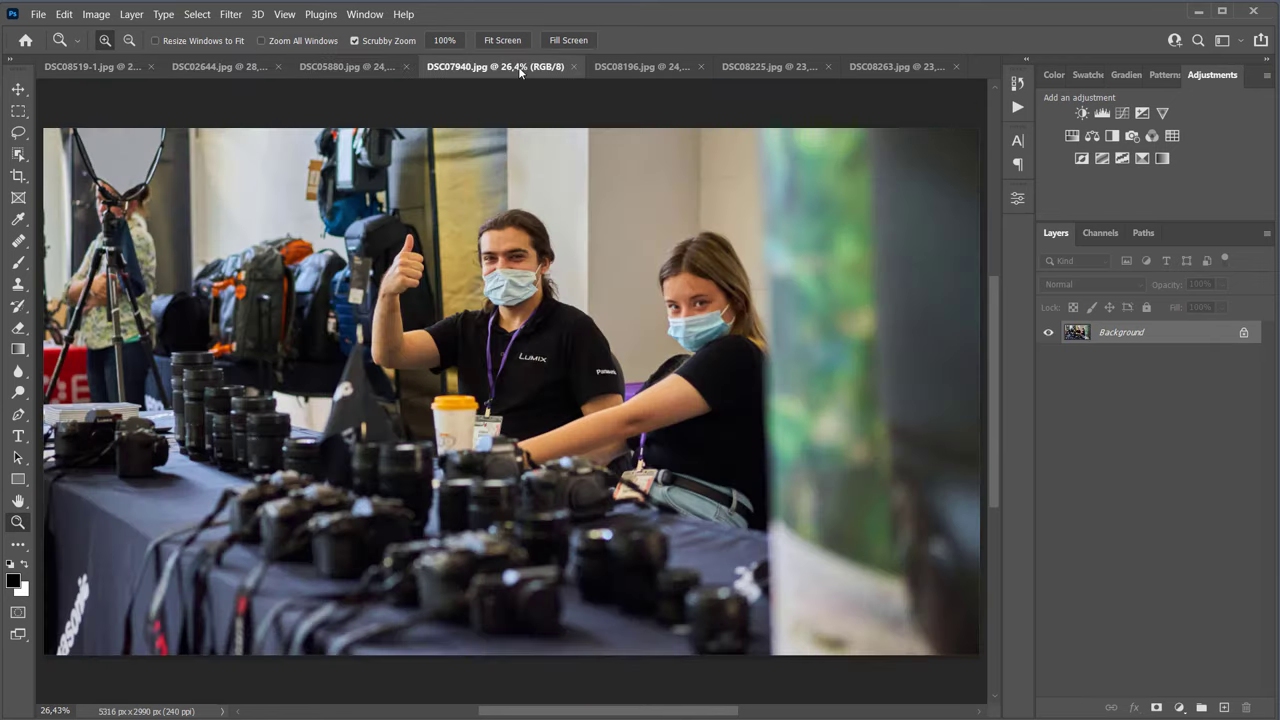
left_click(646, 67)
left_click(756, 67)
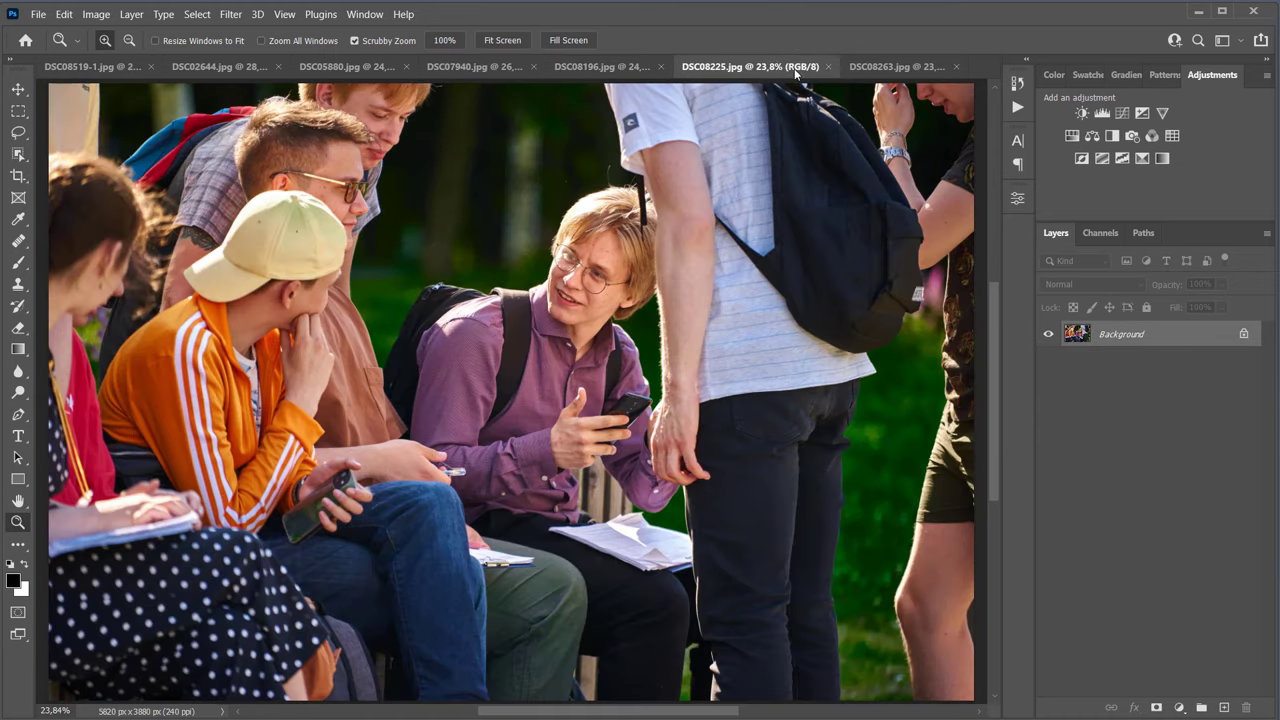
left_click(884, 67)
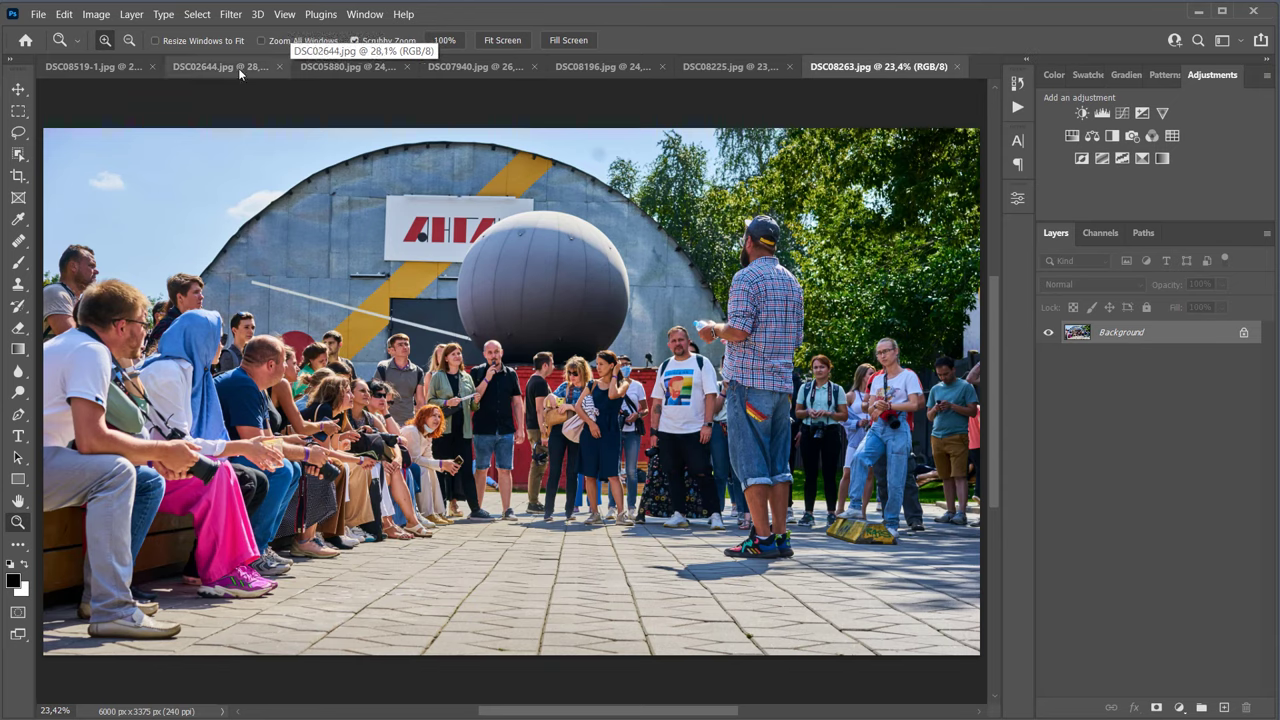
left_click(86, 67)
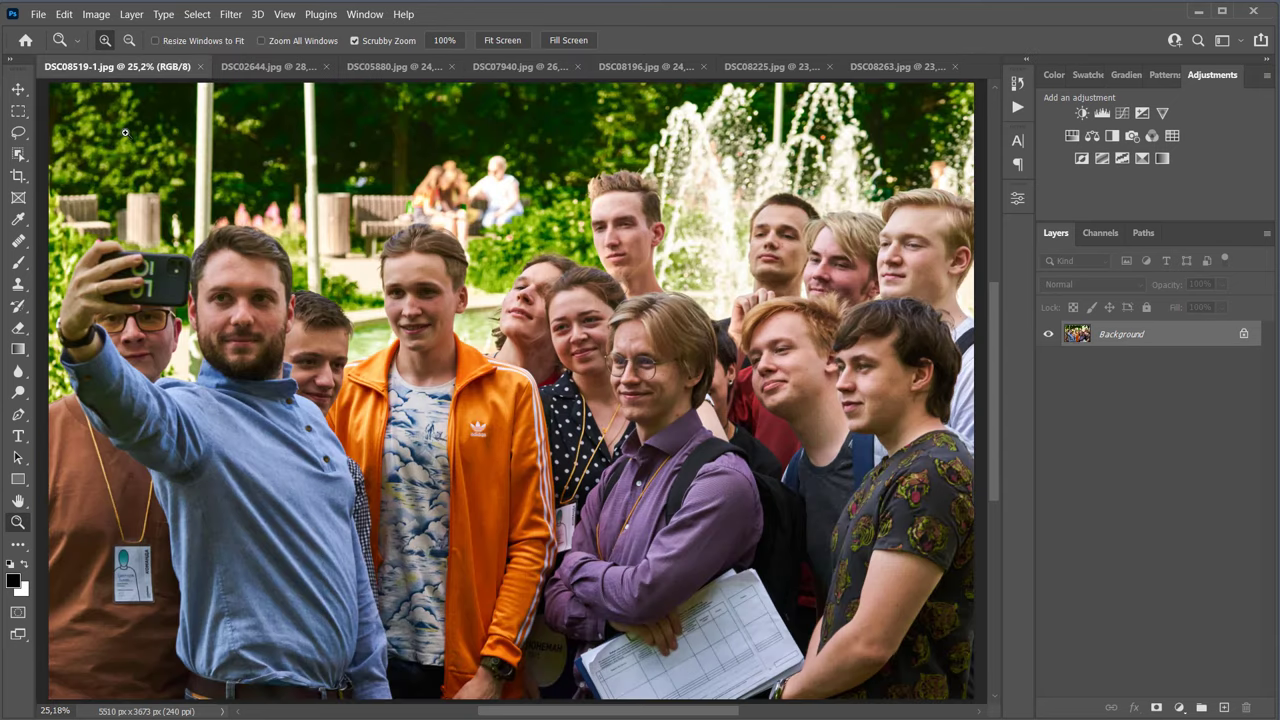
Step: Create Action 1 in the Retouch4me set, start recording, and duplicate the Background layer
left_click(1017, 107)
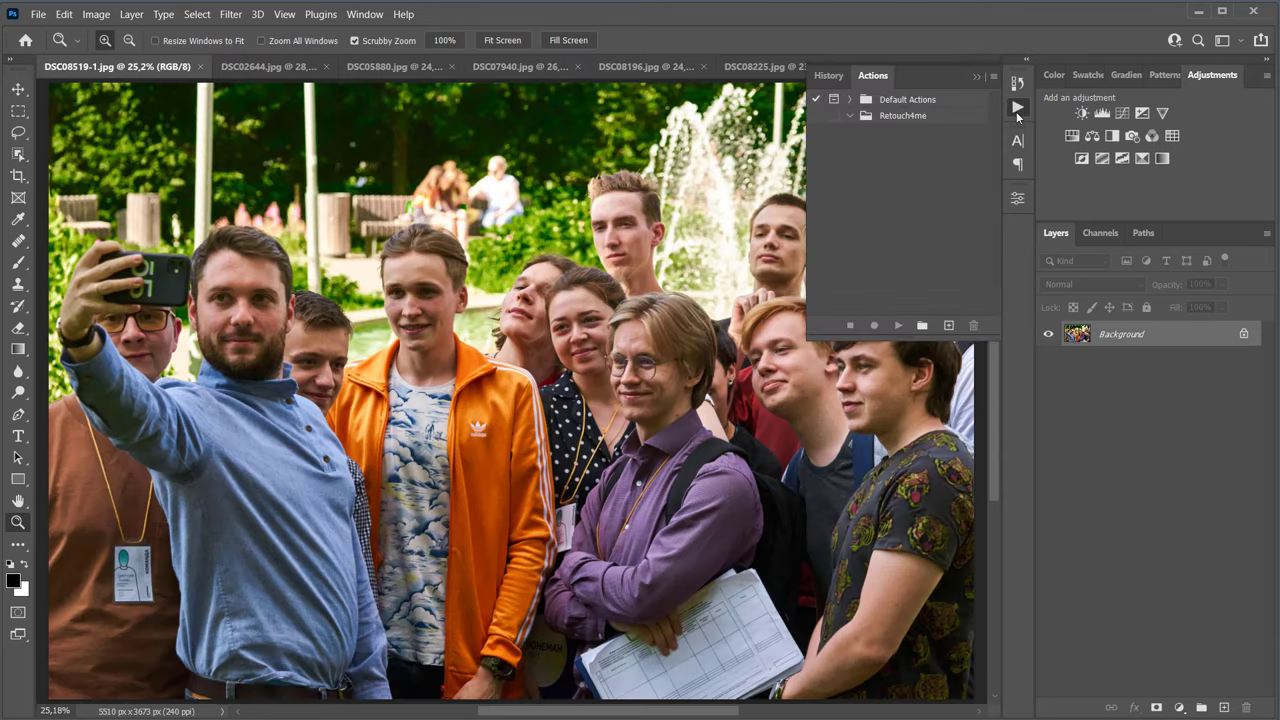
left_click(934, 117)
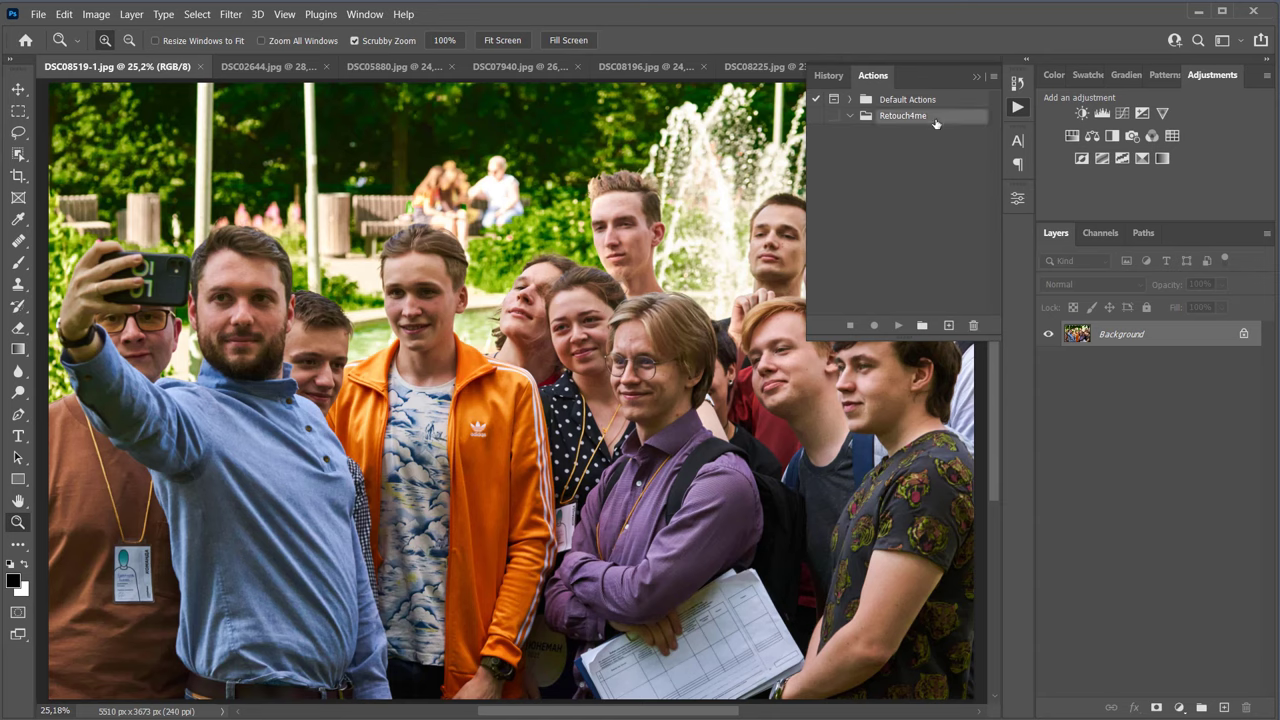
left_click(948, 324)
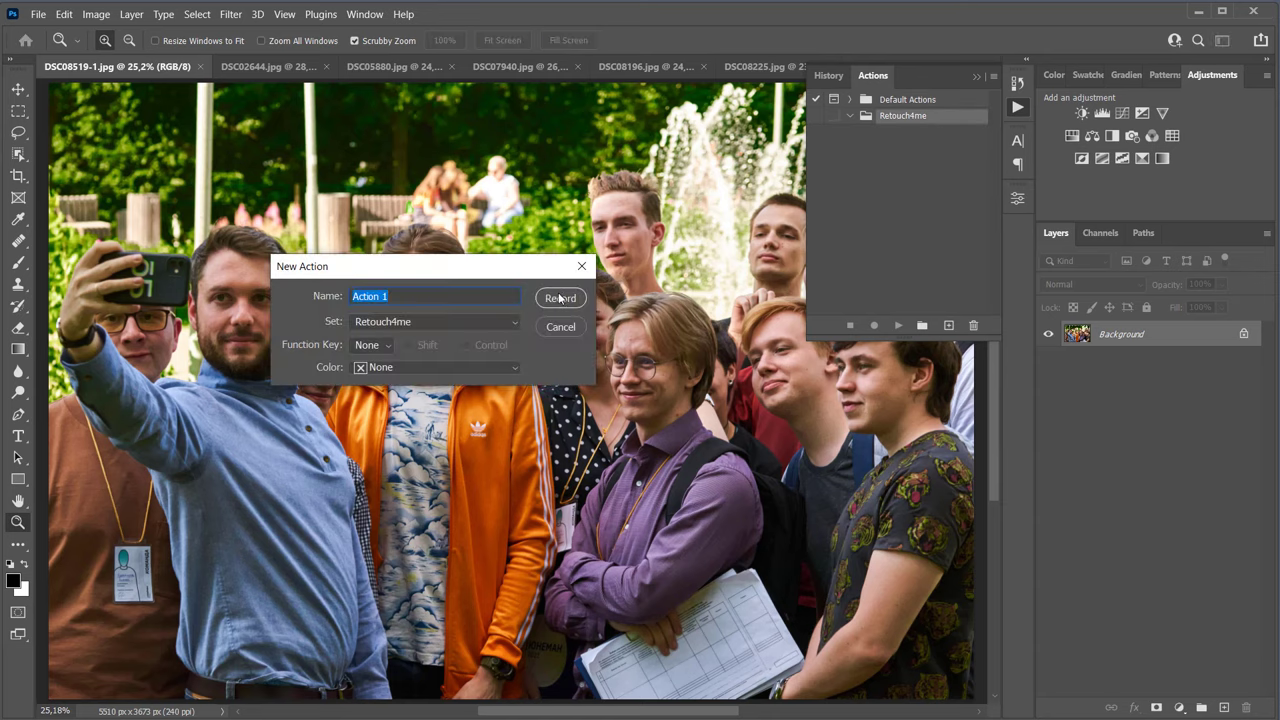
left_click(560, 298)
left_click(977, 79)
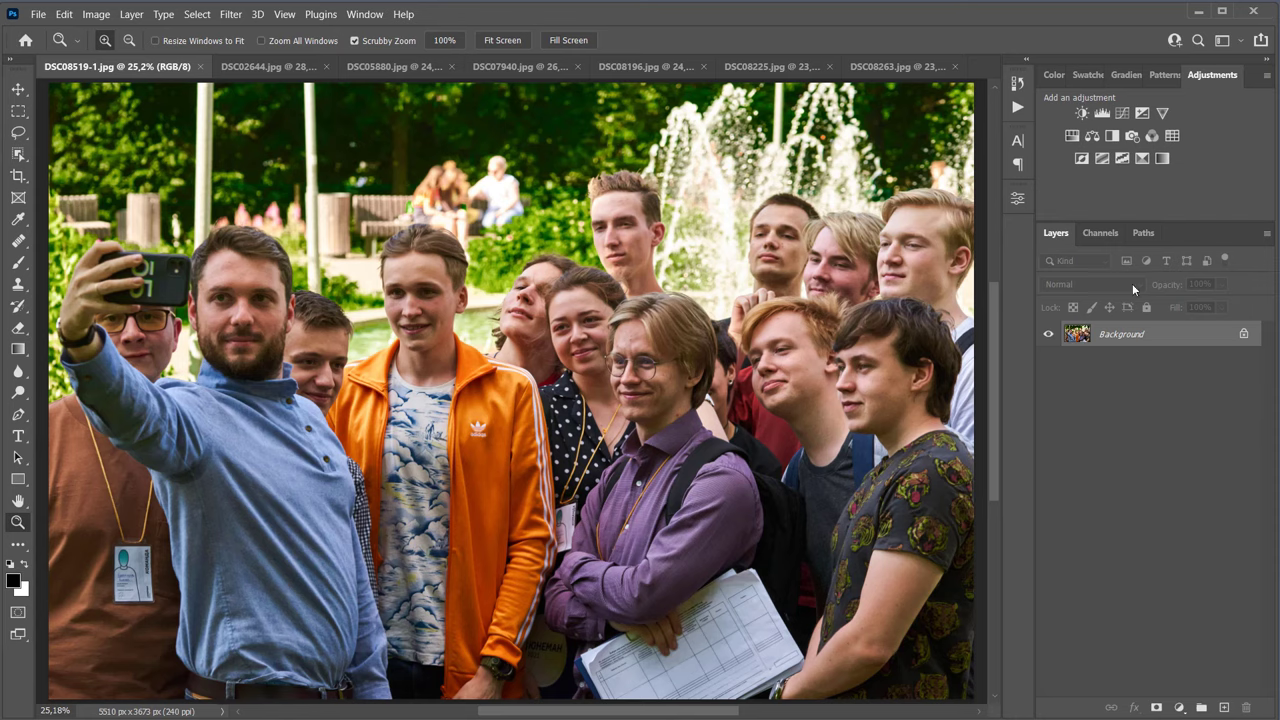
mouse_move(1167, 336)
left_mouse_down()
mouse_move(1175, 656)
mouse_move(1205, 706)
mouse_move(1221, 708)
left_mouse_up()
Step: Rename the duplicated Background layer to 'Heal'
double_click(1141, 334)
type("Heal")
key("Return")
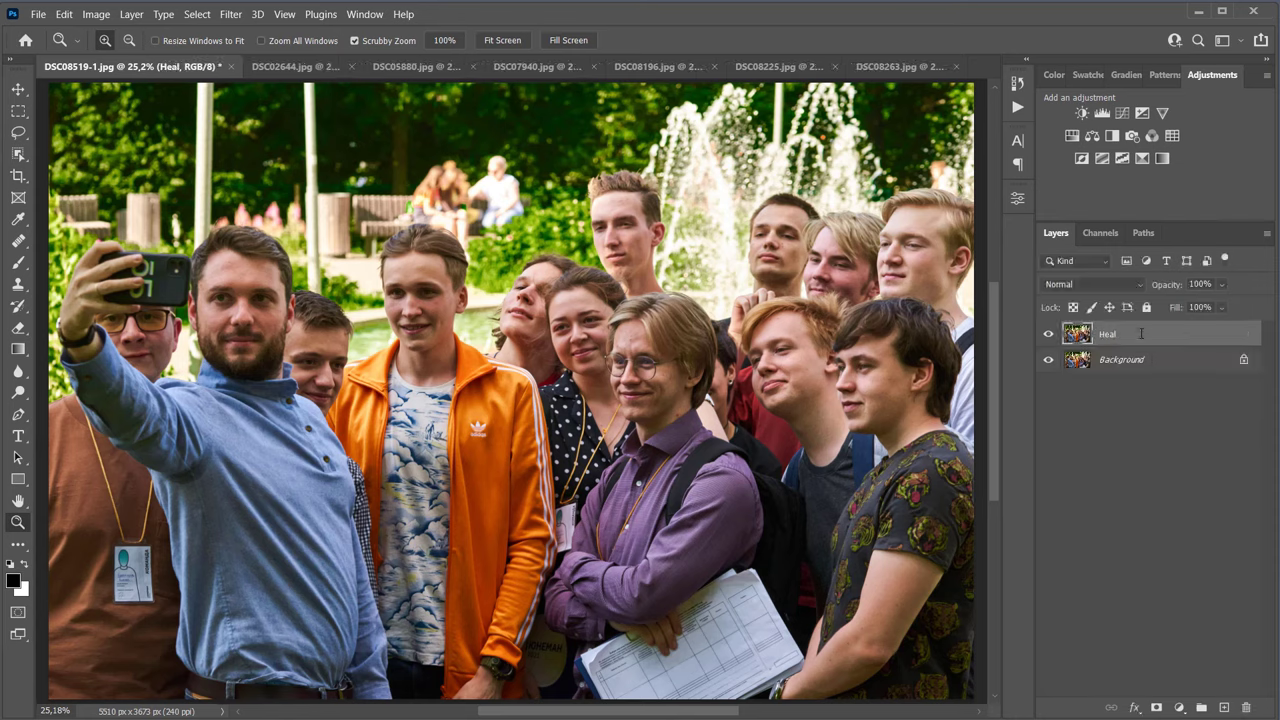
Step: Apply Retouch4me Heal at High Resolution to the Heal layer, then duplicate it
left_click(230, 14)
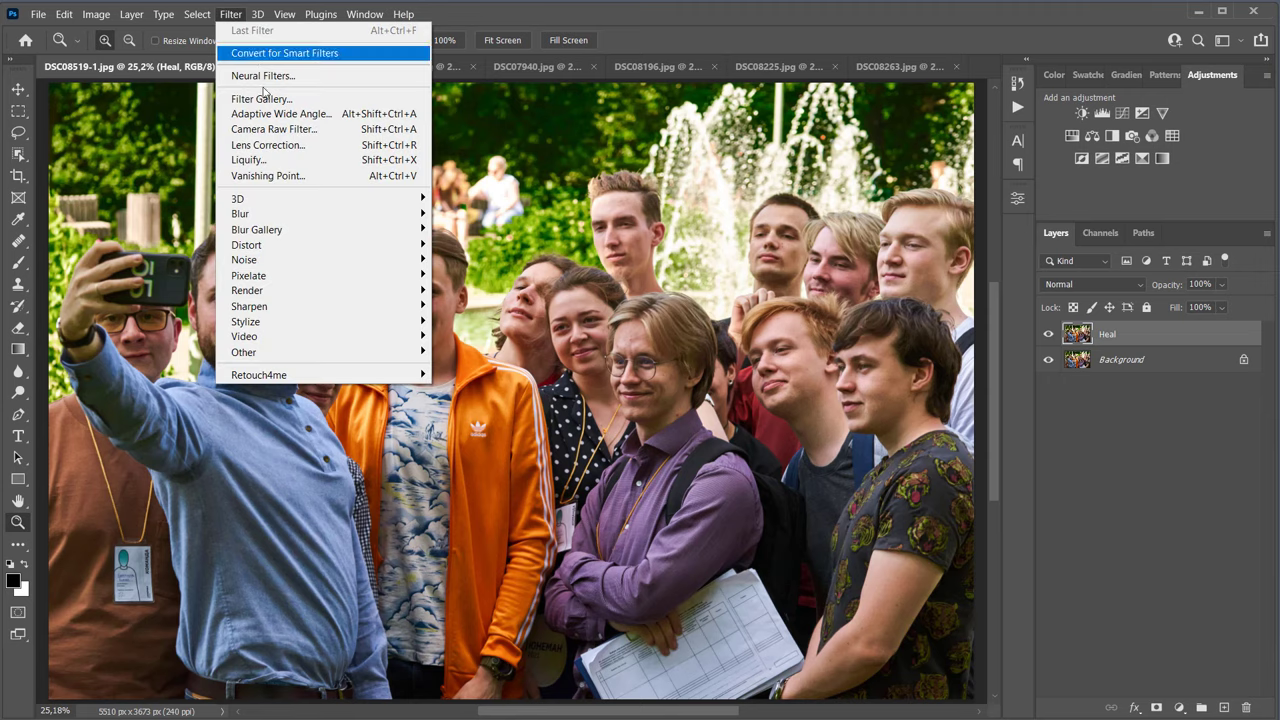
mouse_move(377, 375)
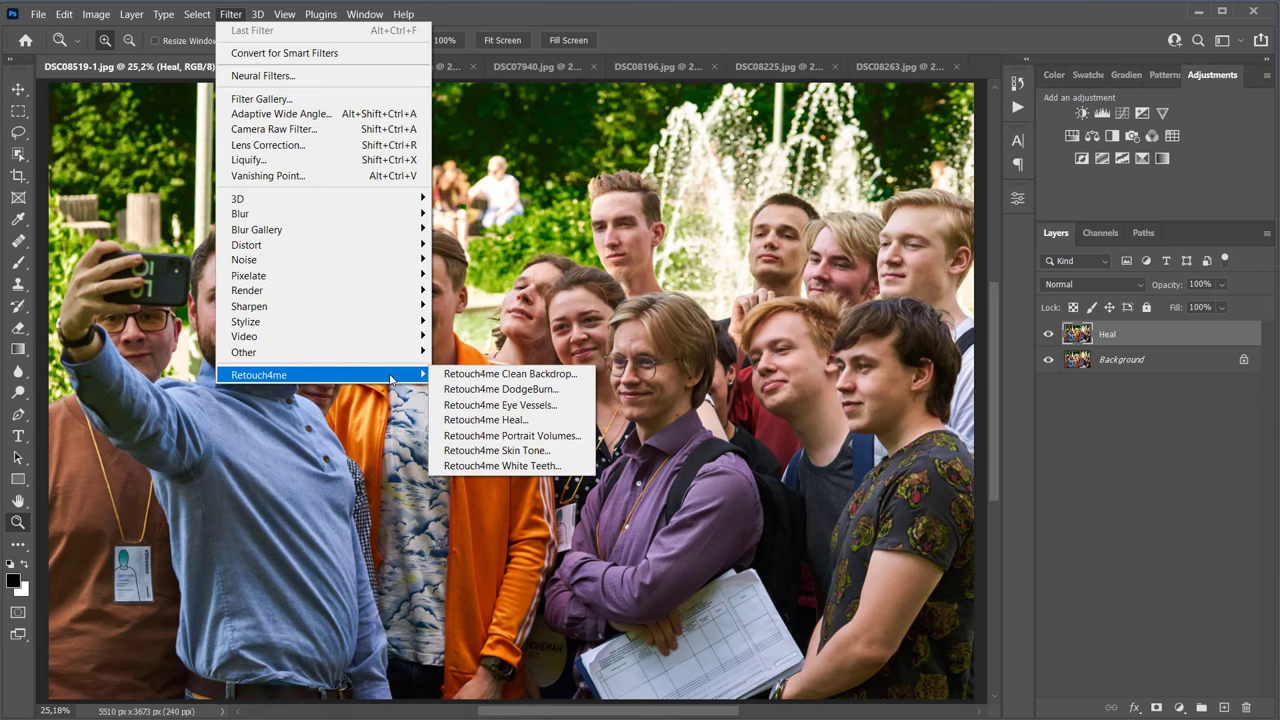
left_click(520, 425)
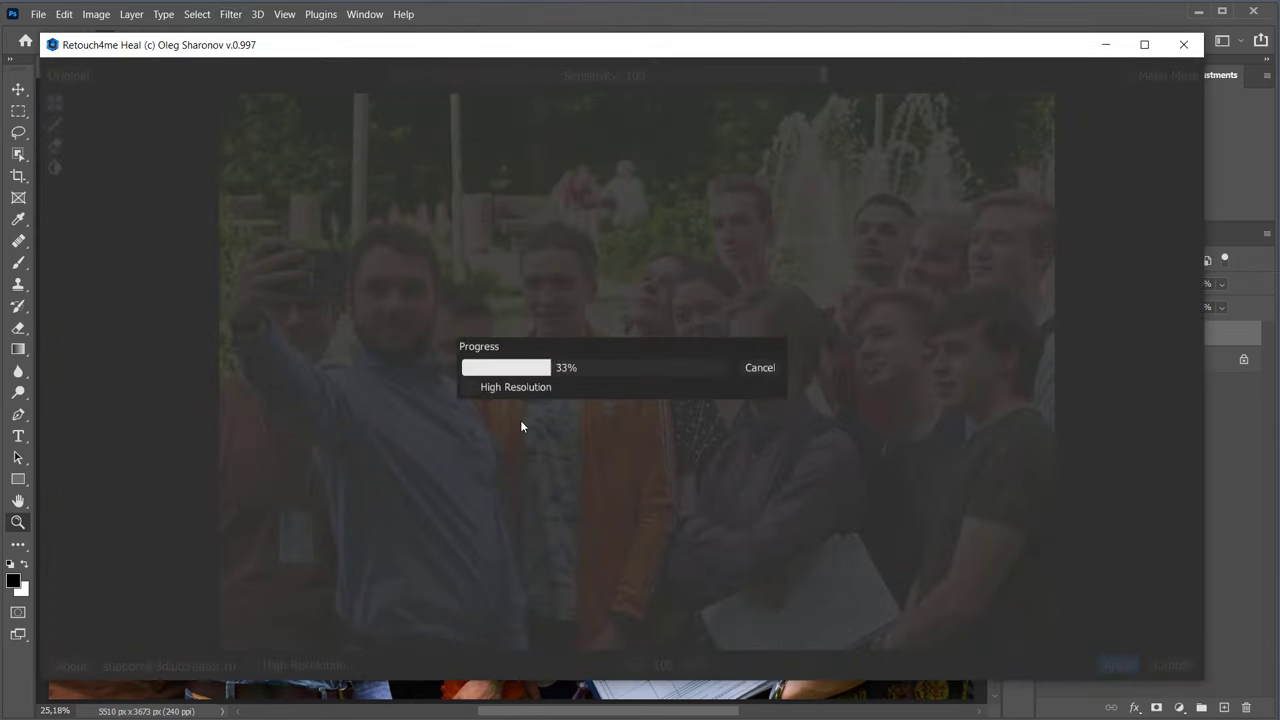
left_click(476, 389)
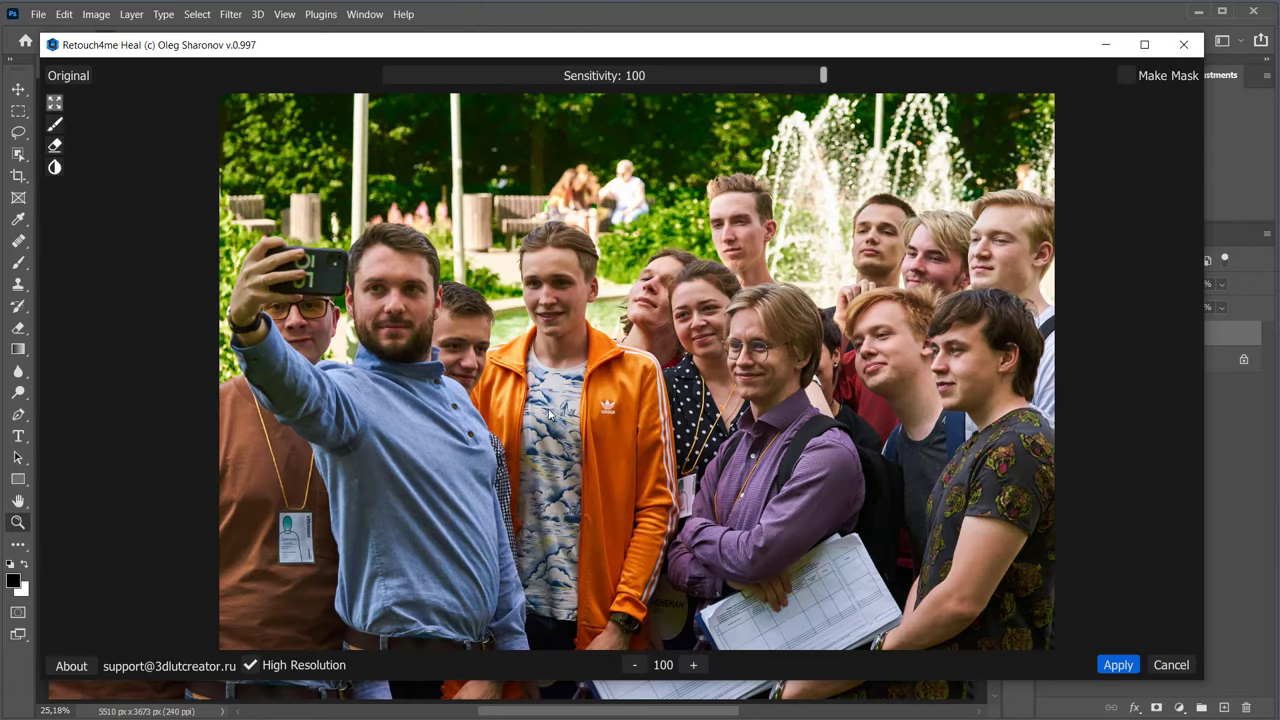
left_click(1116, 665)
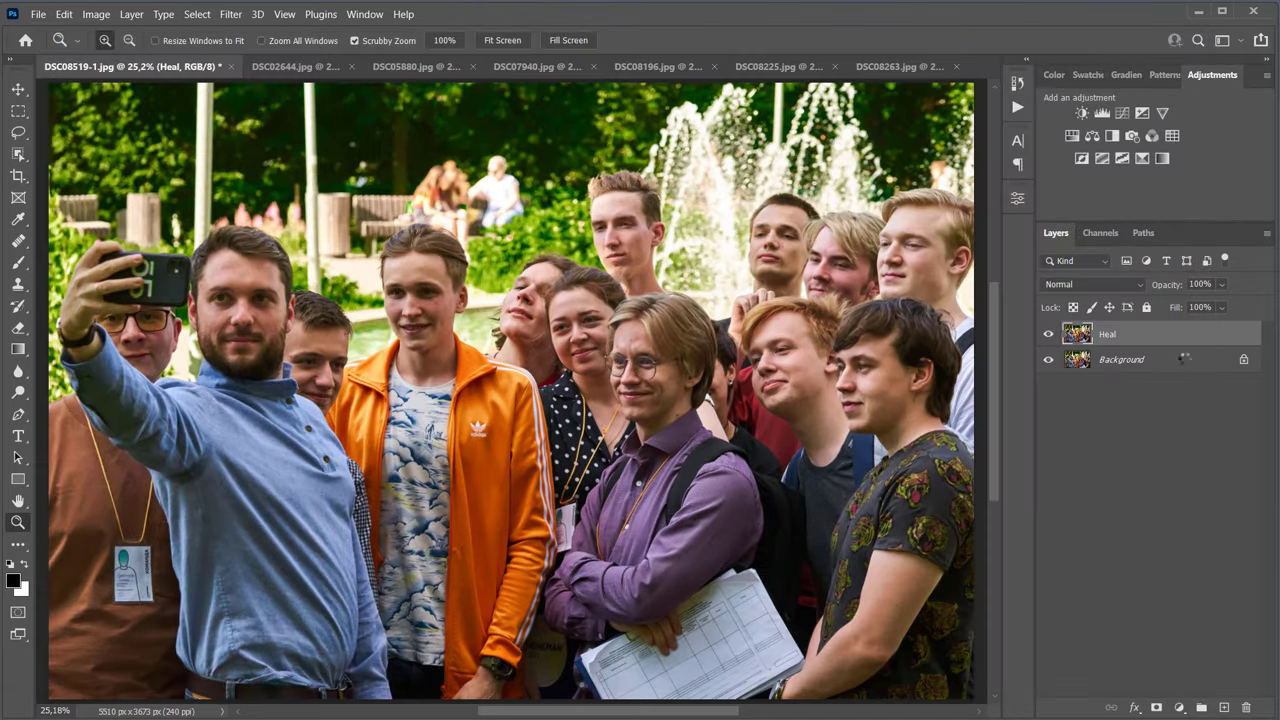
mouse_move(1195, 340)
left_mouse_down()
mouse_move(1200, 566)
mouse_move(1222, 707)
left_mouse_up()
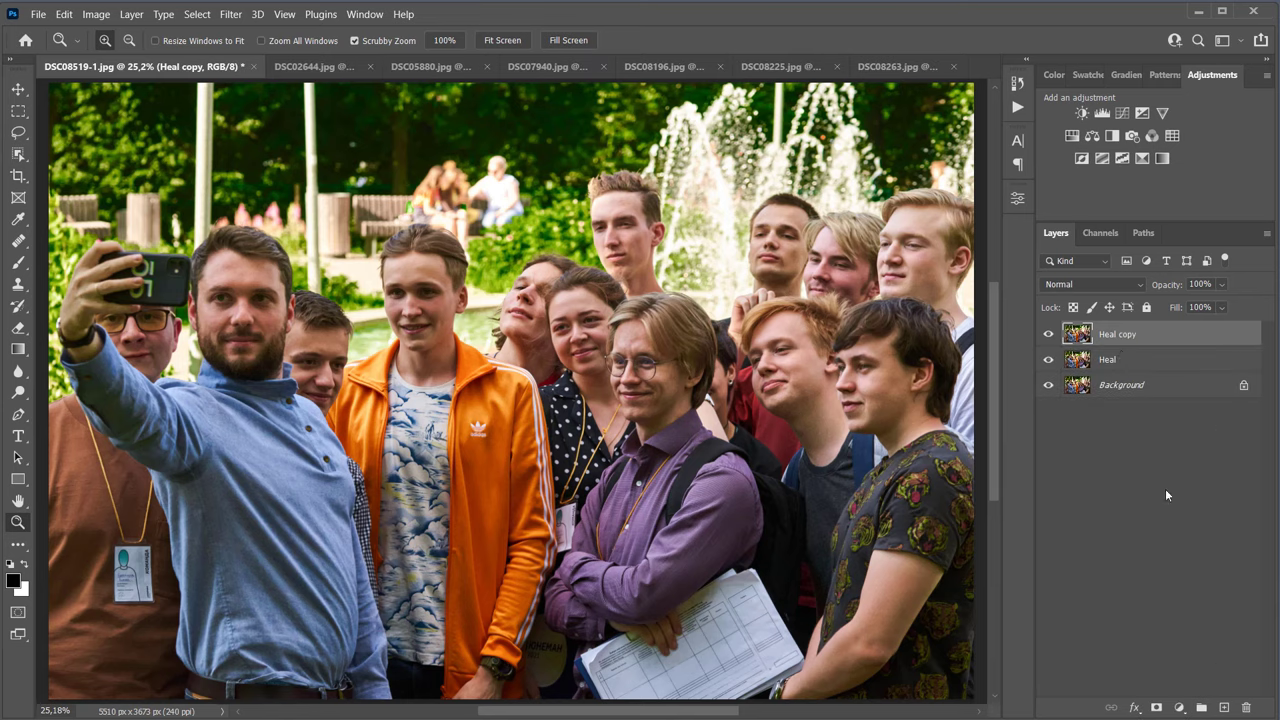
Step: Rename the Heal copy layer to 'Dodge&Burn'
double_click(1117, 334)
type("Dodge&Burn")
key("Return")
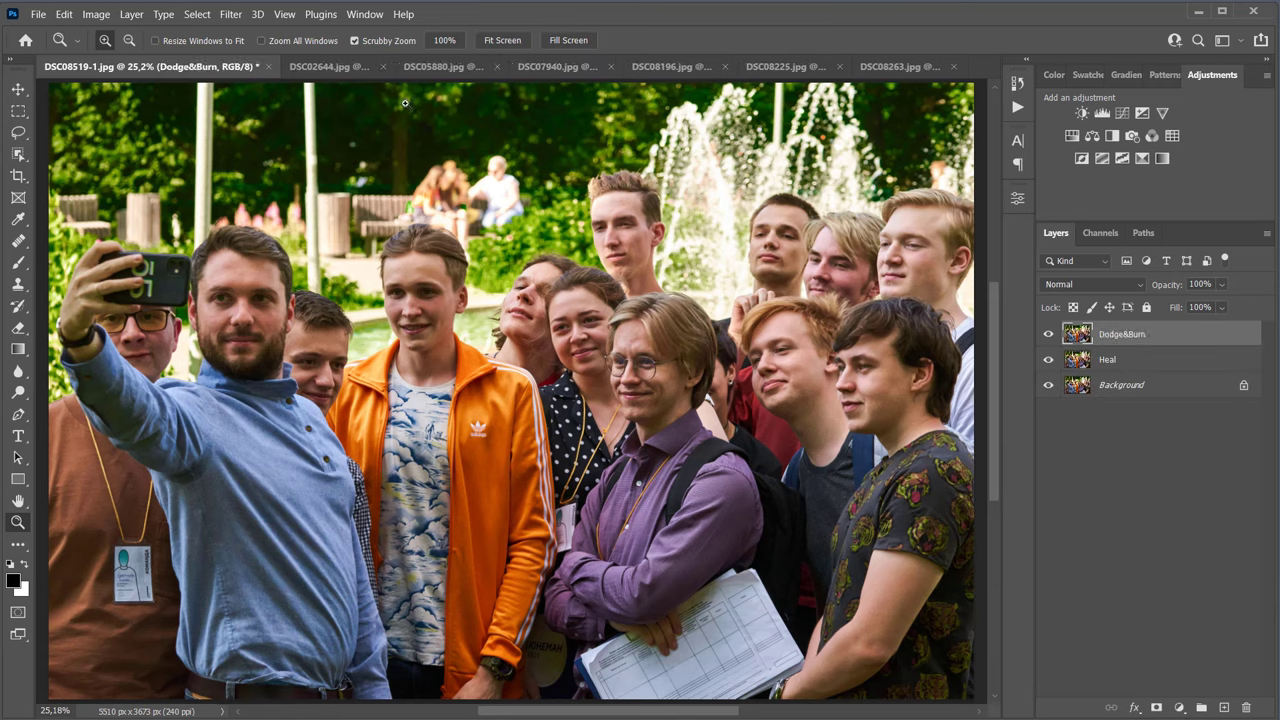
Step: Apply Retouch4me Dodge Burn at High Resolution to the Dodge&Burn layer, then duplicate it
left_click(230, 14)
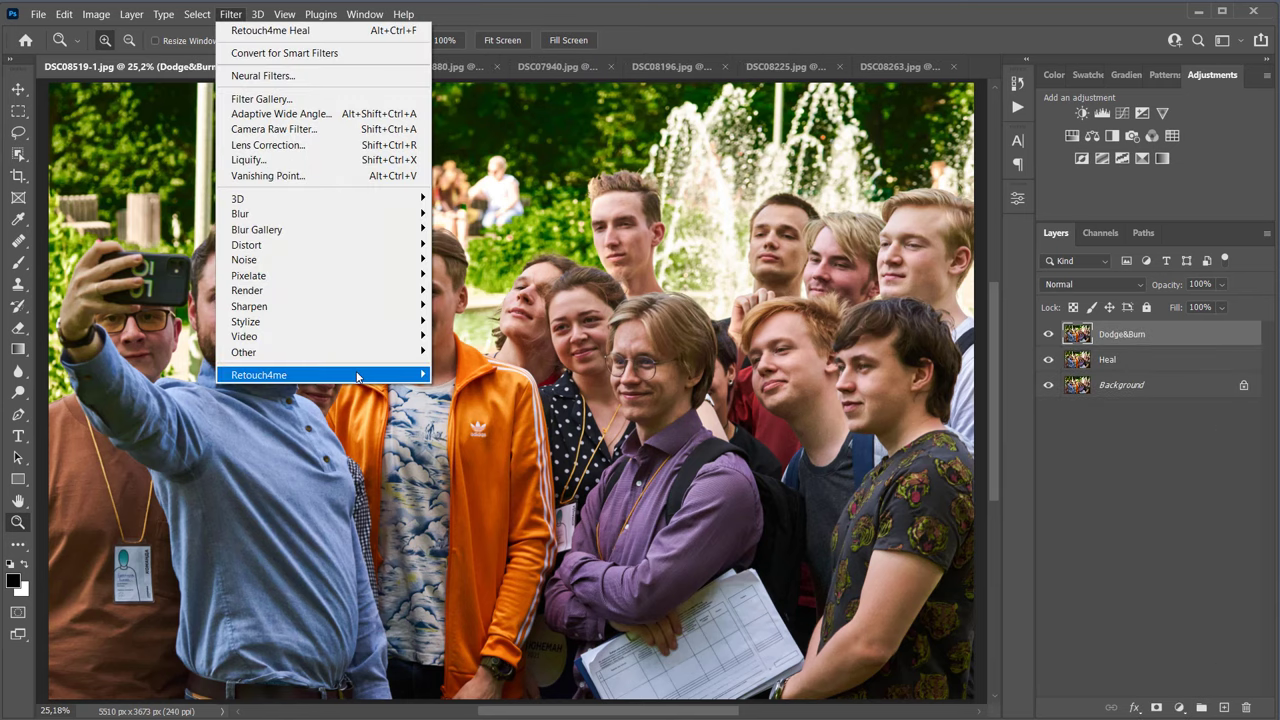
mouse_move(388, 376)
left_click(489, 389)
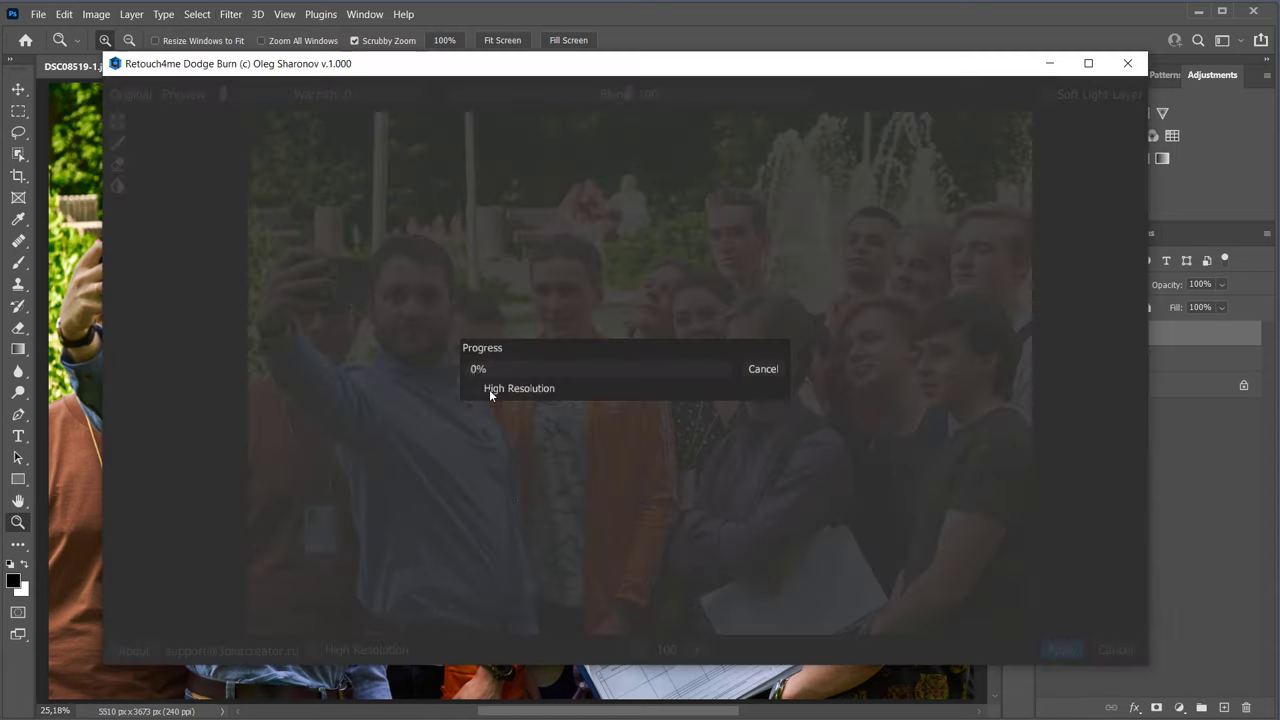
left_click(472, 389)
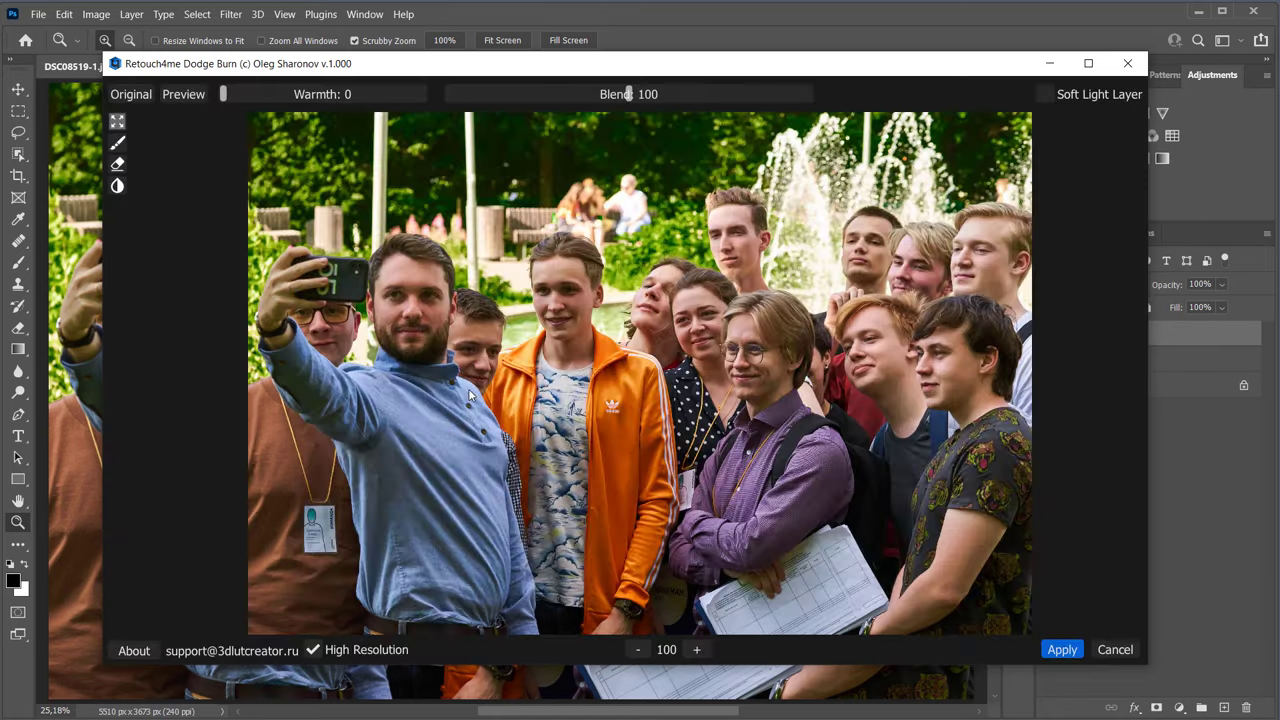
left_click(1056, 649)
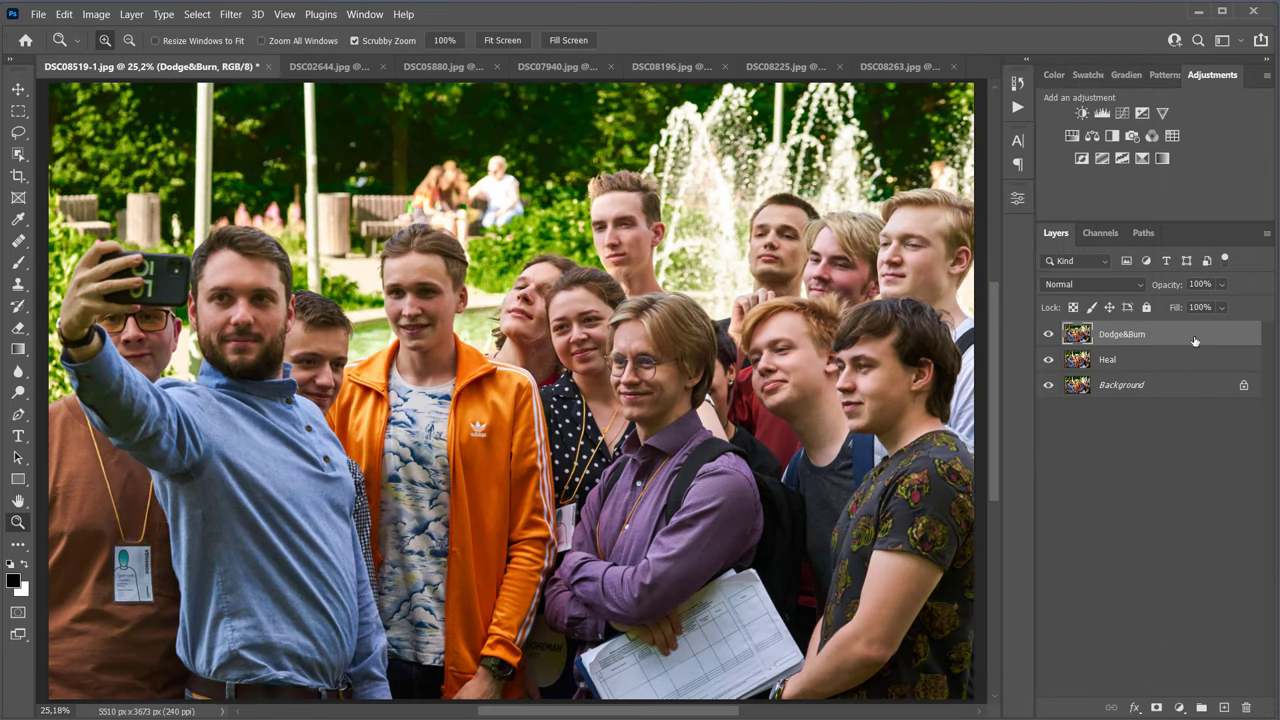
mouse_move(1194, 337)
left_mouse_down()
mouse_move(1200, 665)
mouse_move(1223, 707)
left_mouse_up()
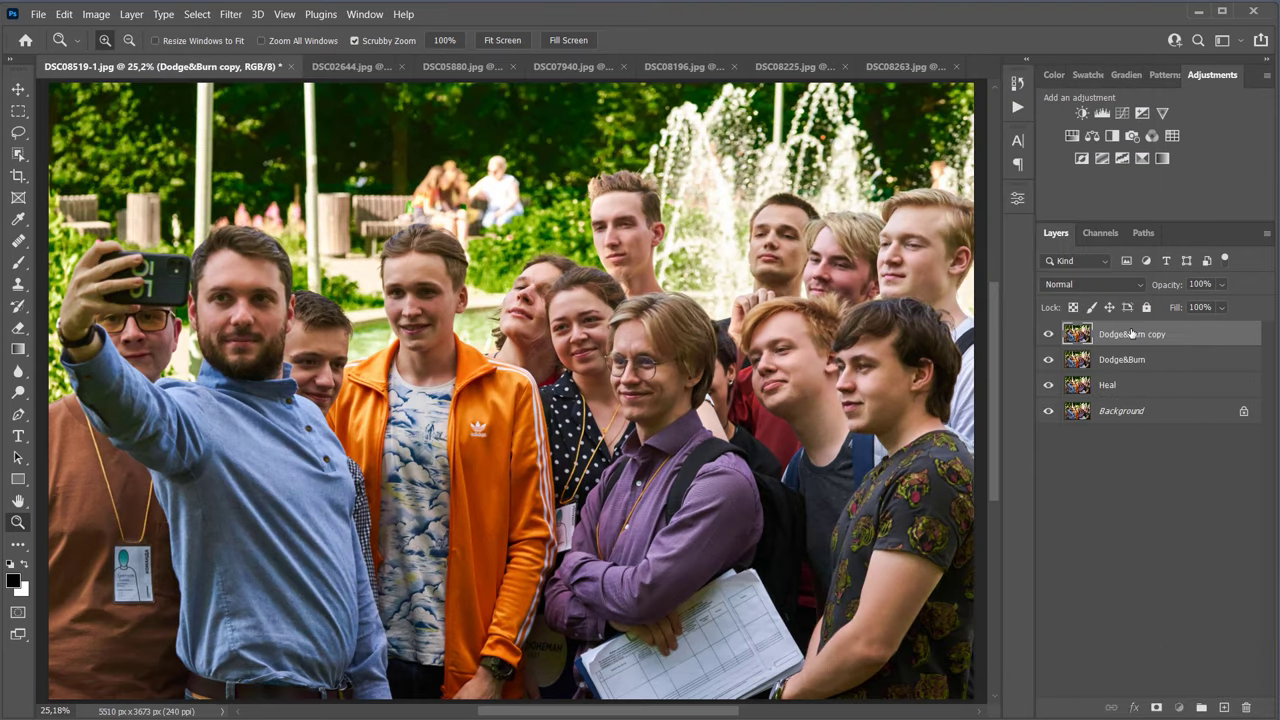
Step: Apply Retouch4me Portrait Volumes at High Resolution to the Portrait Volumes layer, then duplicate it
left_click(231, 14)
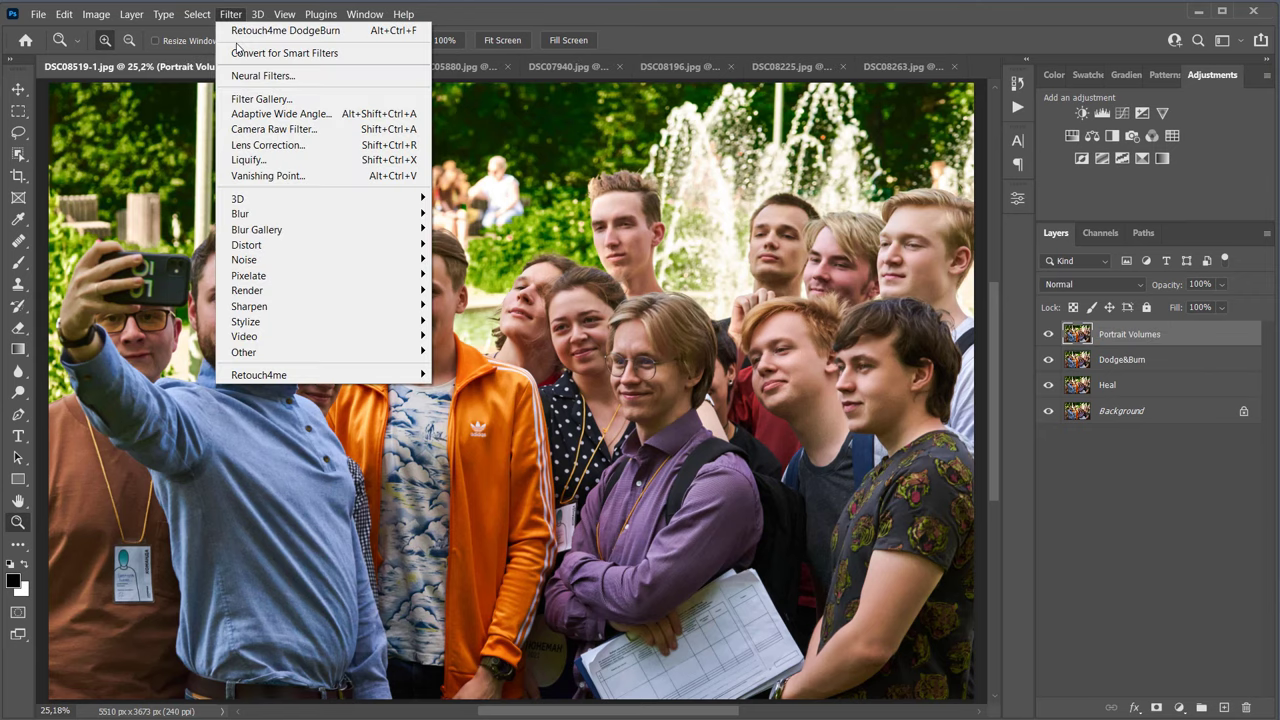
mouse_move(286, 370)
left_click(545, 436)
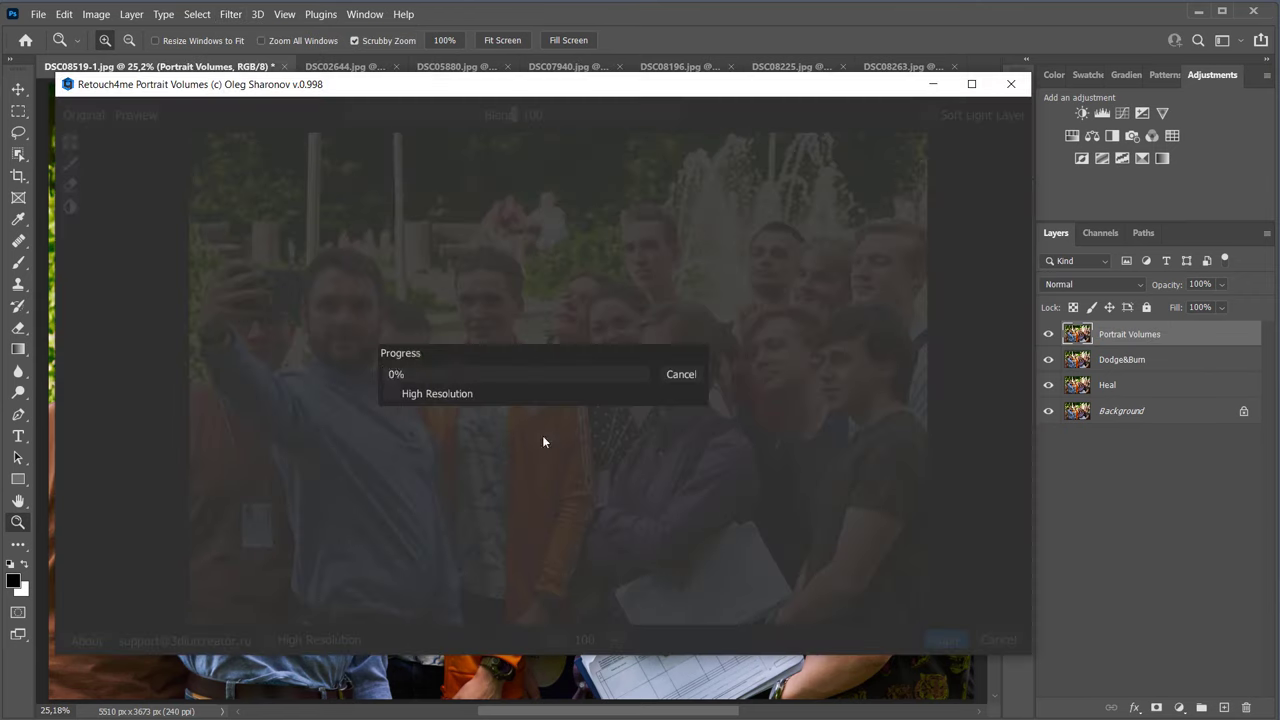
left_click(391, 395)
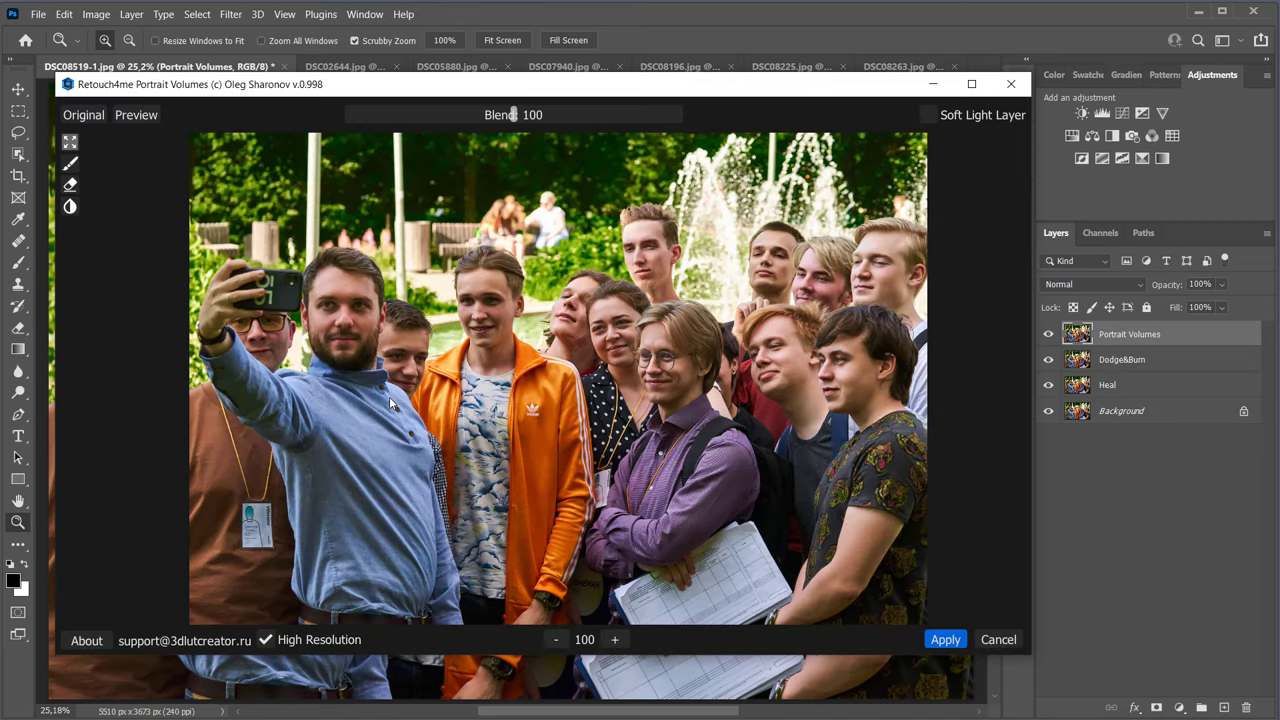
left_click(945, 639)
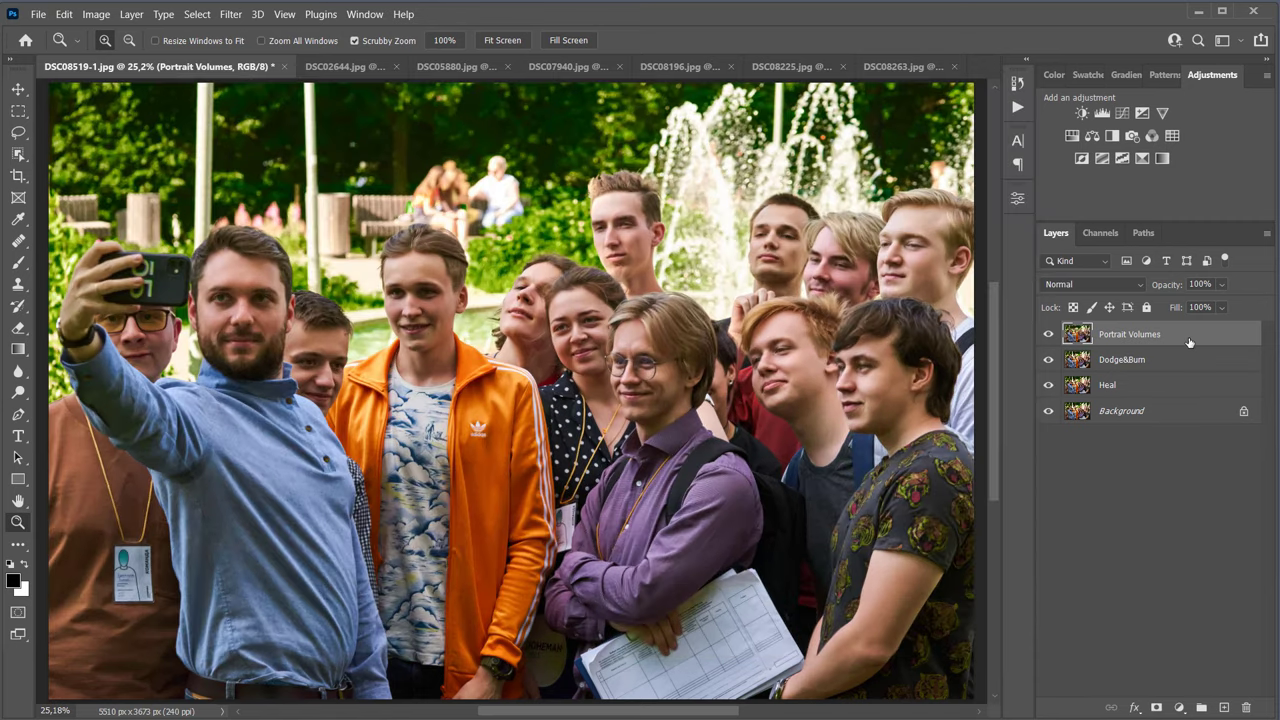
left_click_drag(1188, 343, 1224, 706)
Step: Rename the duplicated layer to 'Skin Tone'
double_click(1129, 334)
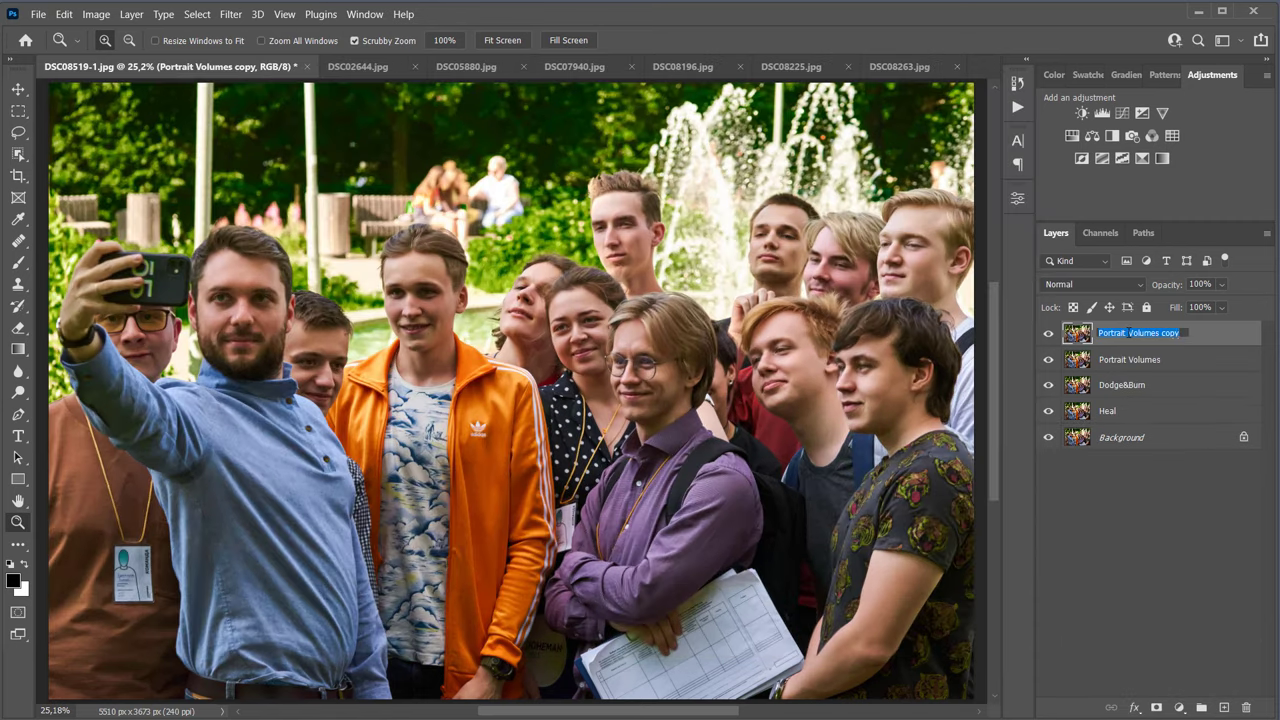
type("Skin Tone")
key("Return")
Step: Apply Retouch4me Skin Tone at High Resolution to the Skin Tone layer and review Action 1's steps
left_click(231, 14)
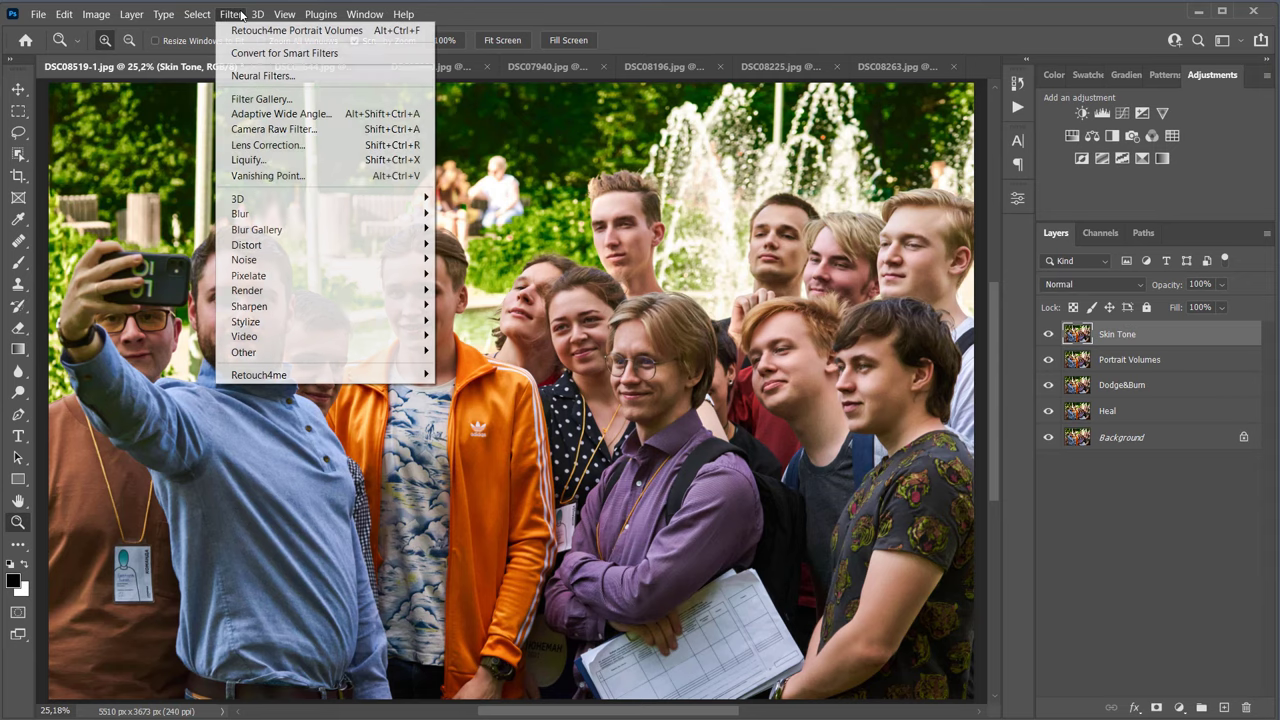
mouse_move(336, 377)
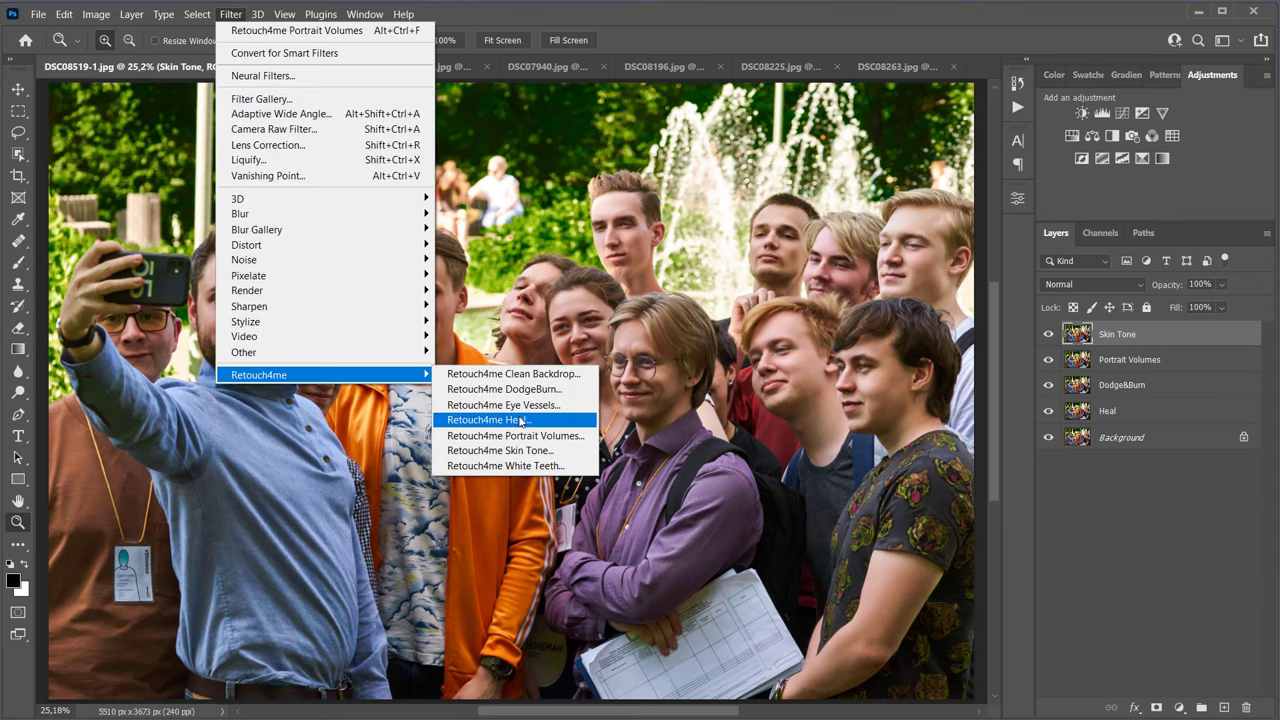
left_click(535, 450)
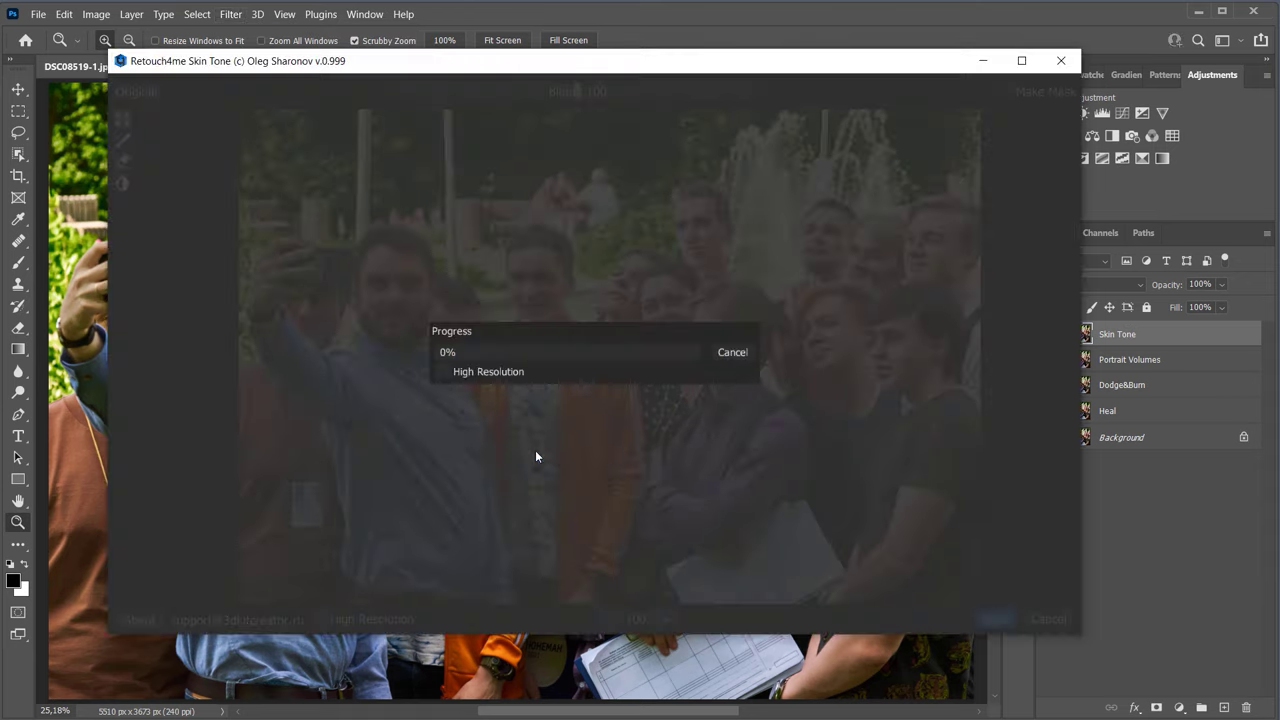
left_click(441, 372)
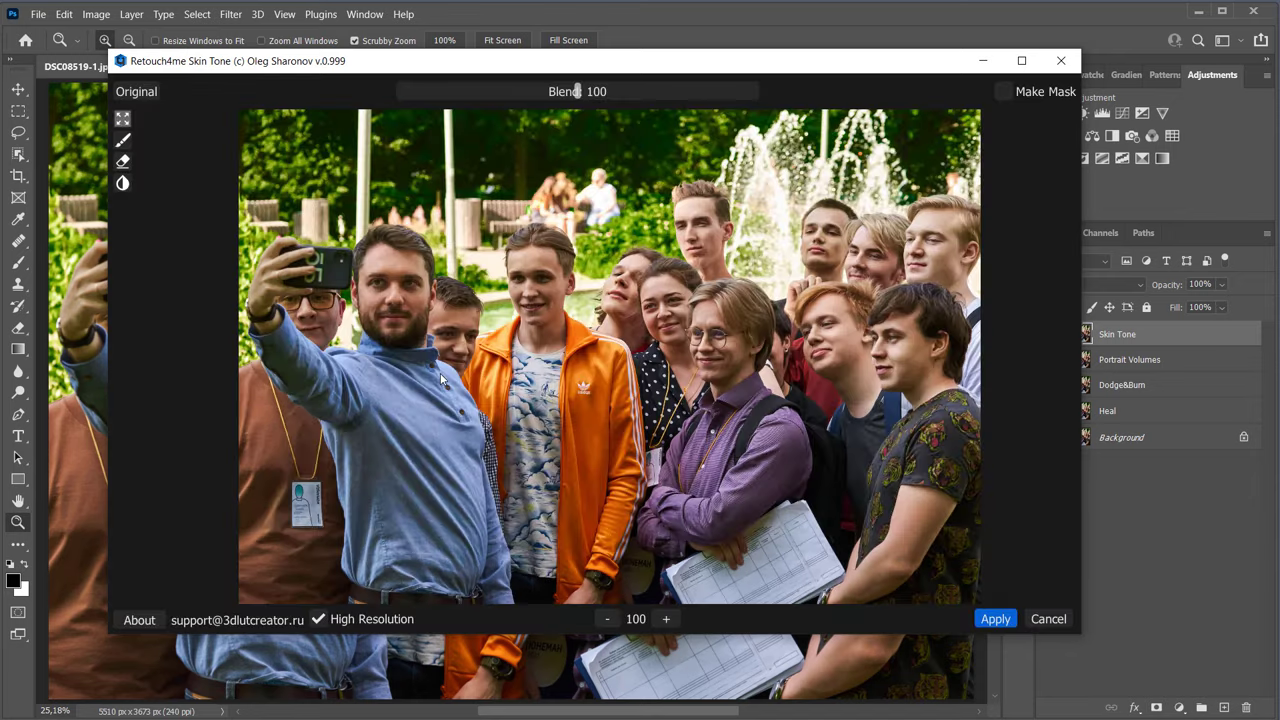
left_click(992, 617)
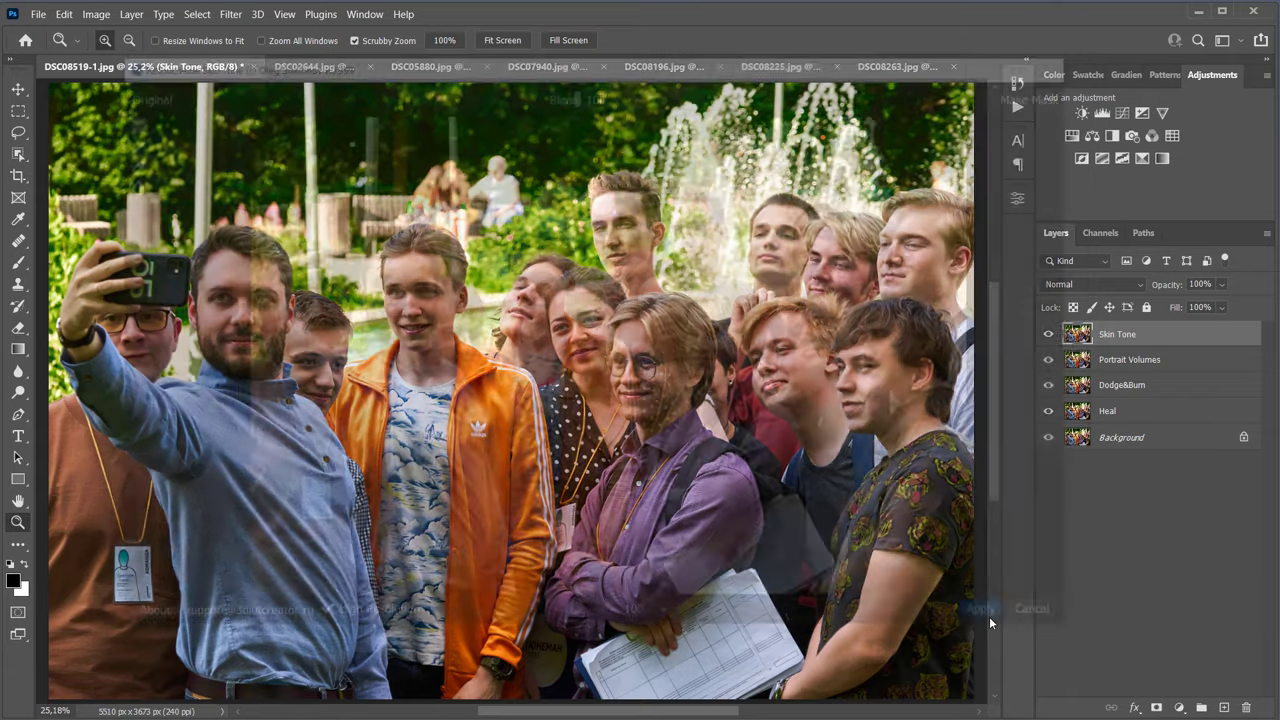
left_click(1018, 108)
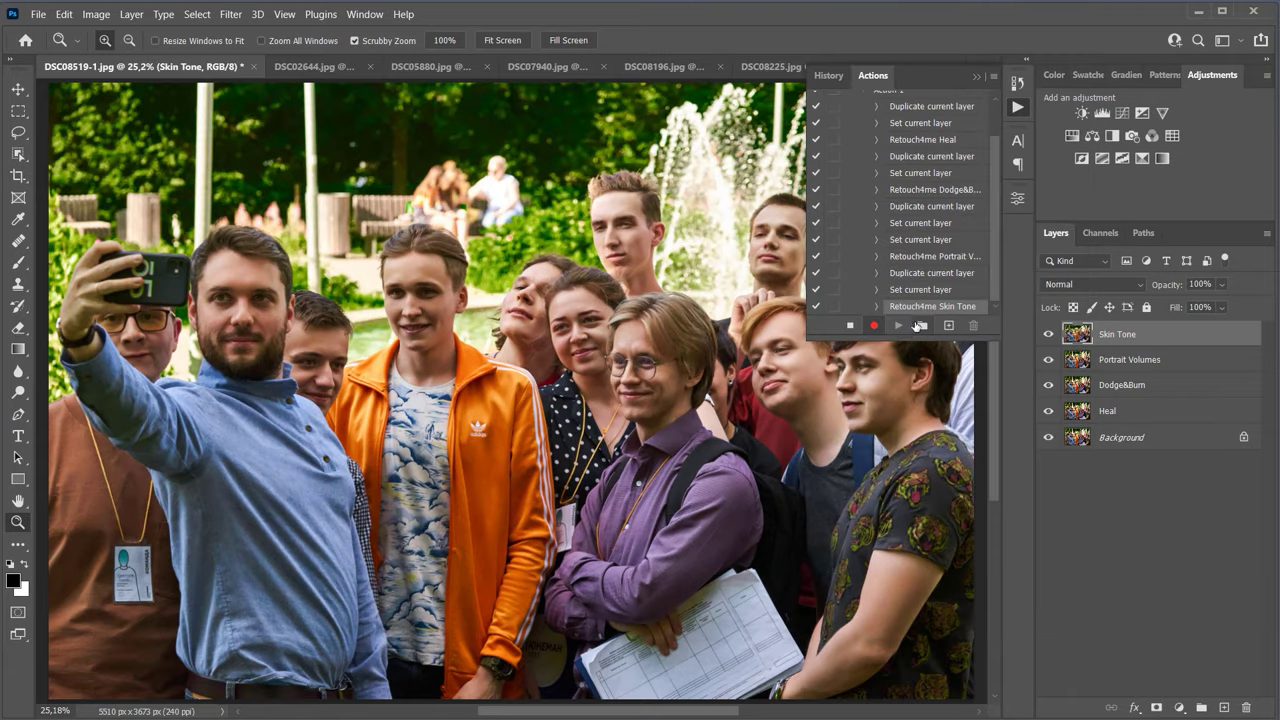
Step: Hide the Skin Tone, Portrait Volumes, Dodge&Burn and Heal layers
left_click(1018, 107)
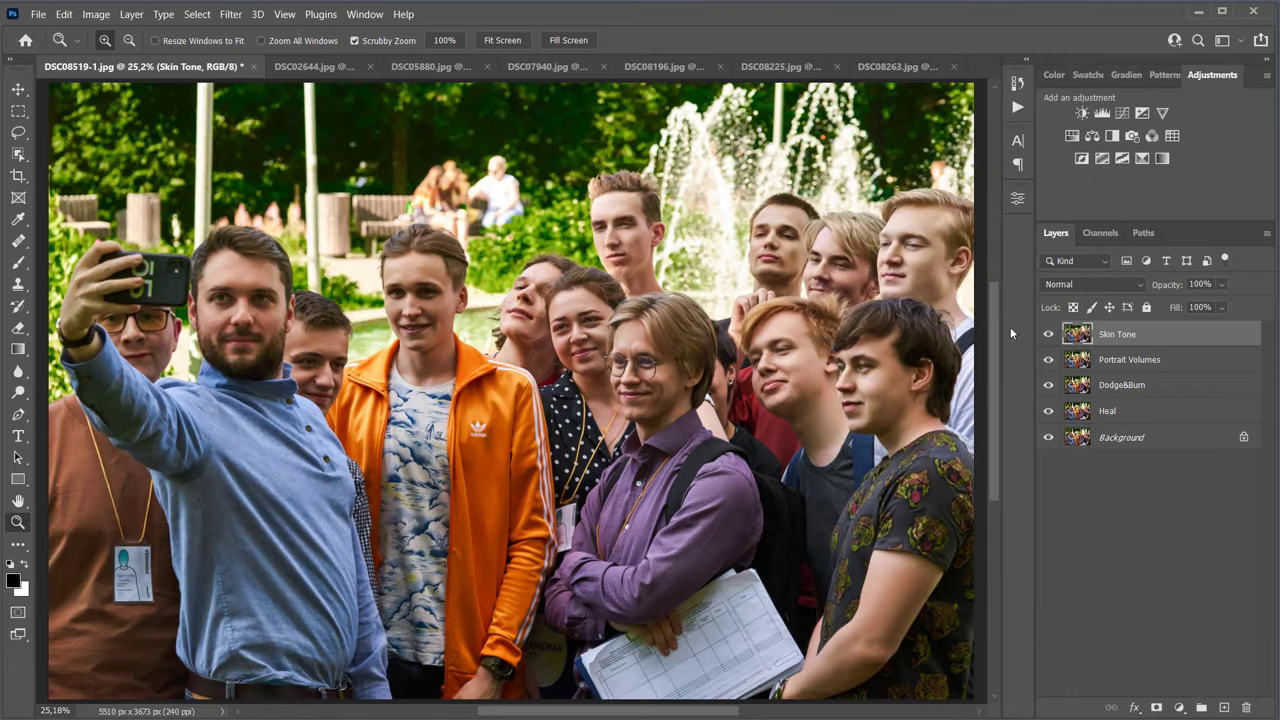
left_click_drag(1048, 334, 1048, 392)
left_click(1047, 418)
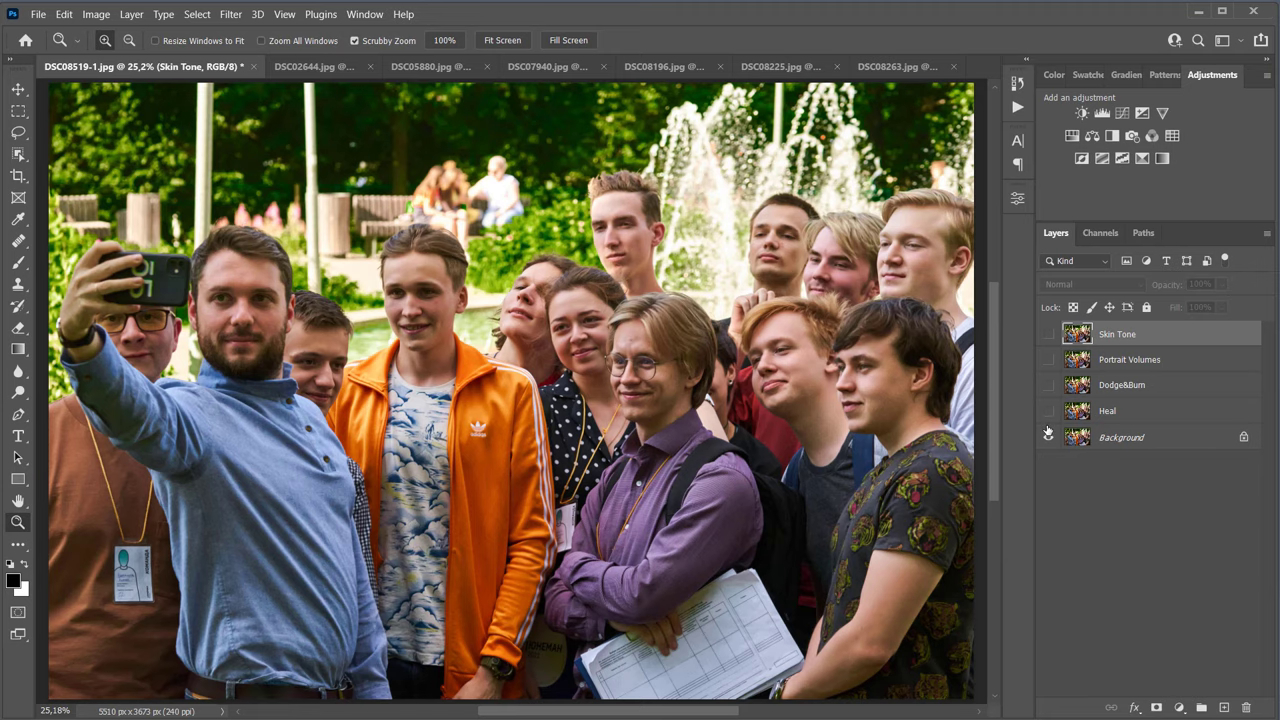
Step: At 100% zoom on the bearded man's face, toggle the Heal layer to compare before and after
left_click(442, 41)
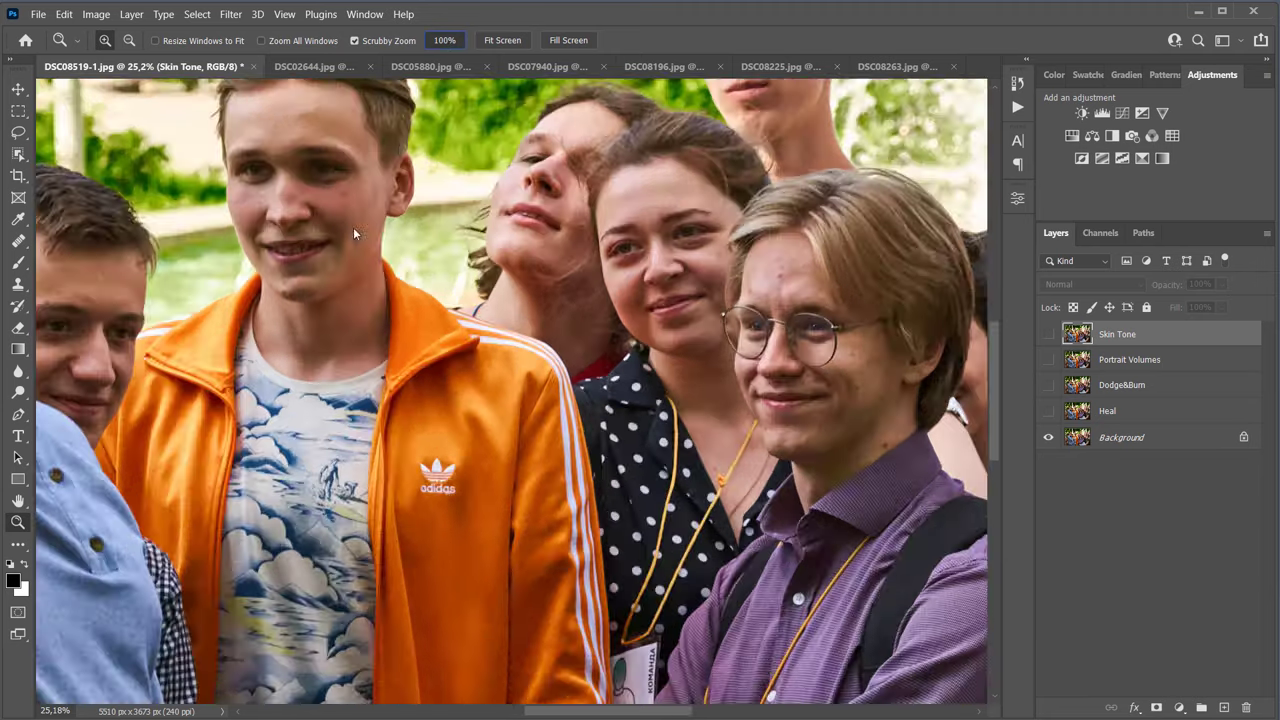
left_click_drag(171, 220, 1079, 375)
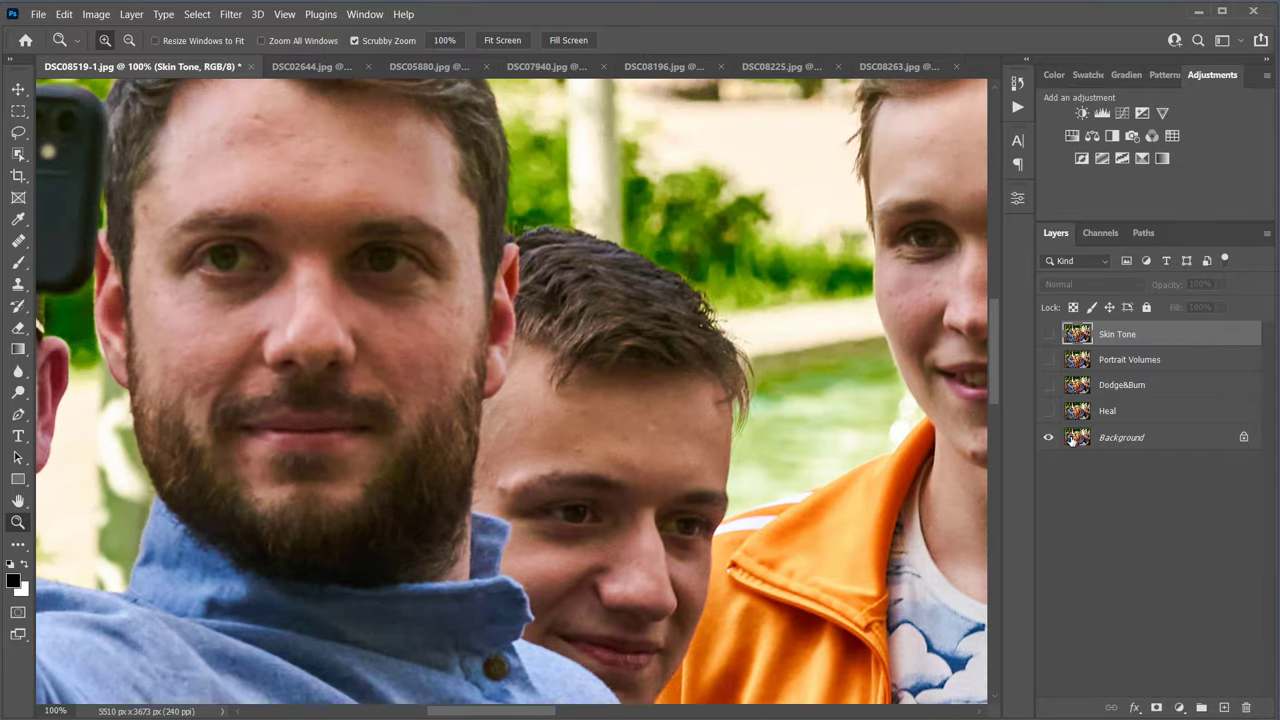
left_click(1048, 411)
left_click(1048, 411)
Step: Pan across the boys' faces toggling Heal to check blemish removal, then fit the photo on screen
left_click_drag(849, 434, 134, 477)
left_click_drag(536, 552, 423, 552)
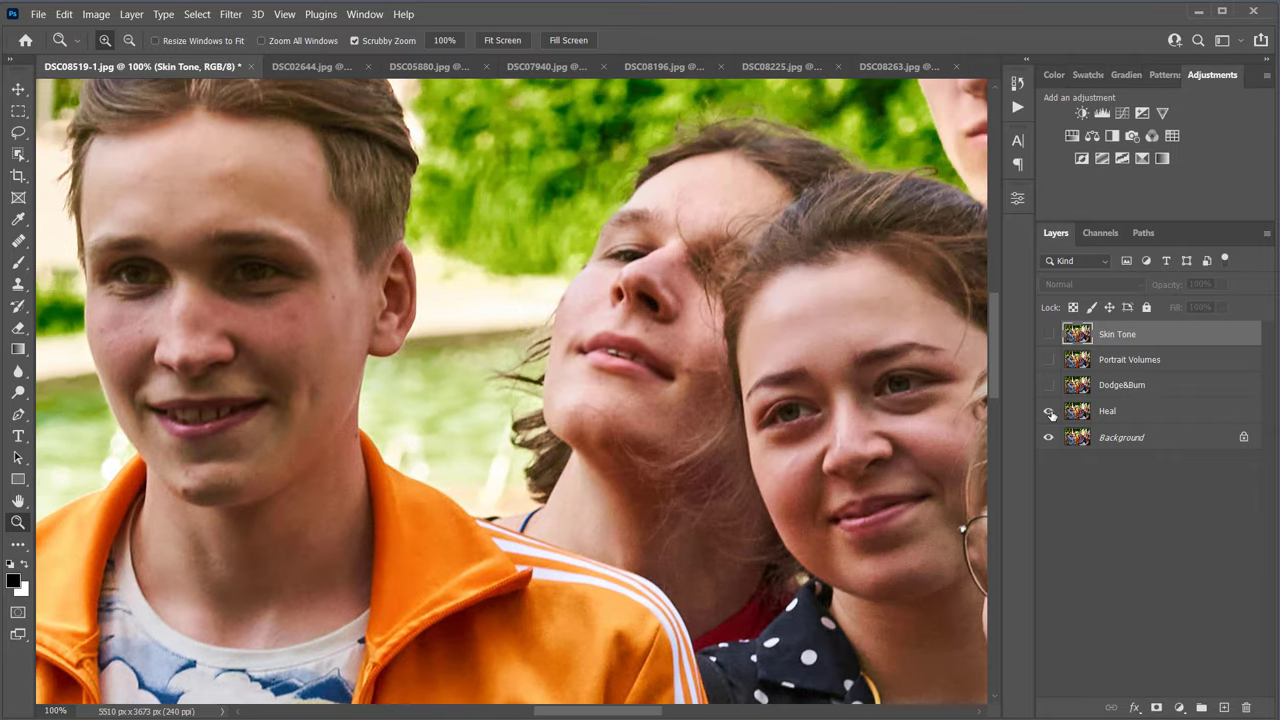
left_click(1048, 411)
left_click_drag(651, 486, 191, 263)
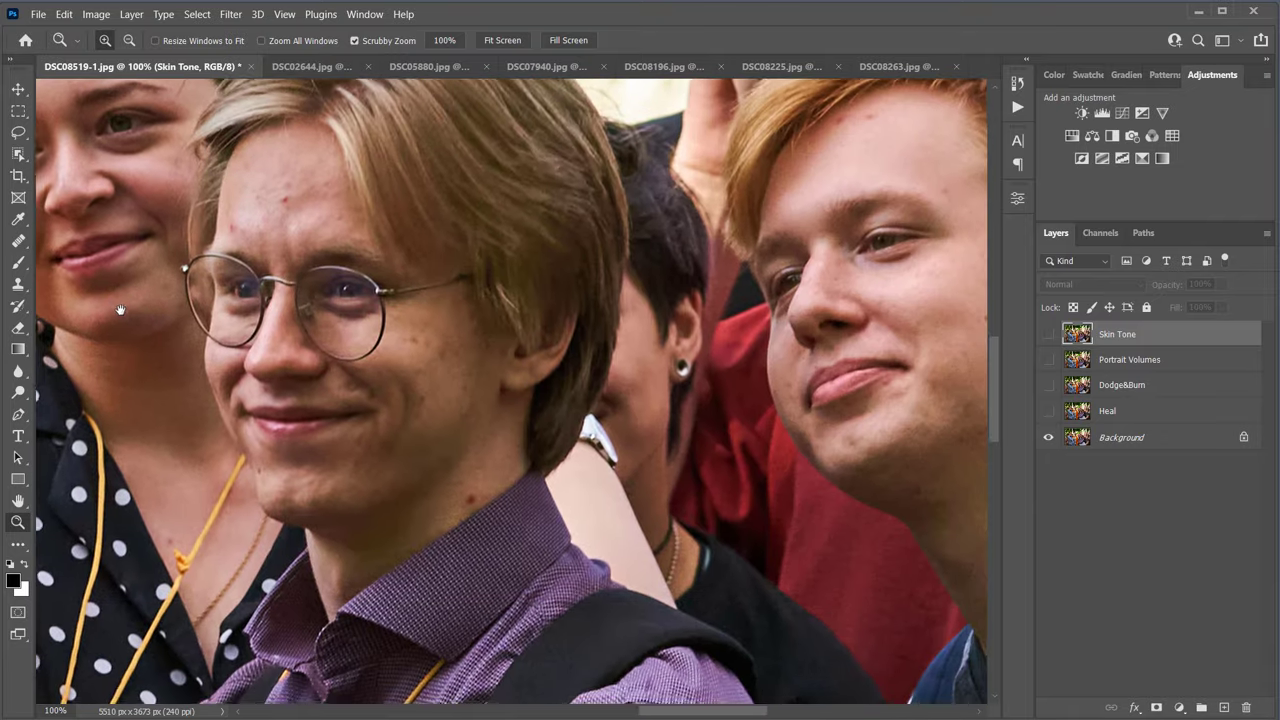
left_click(1048, 412)
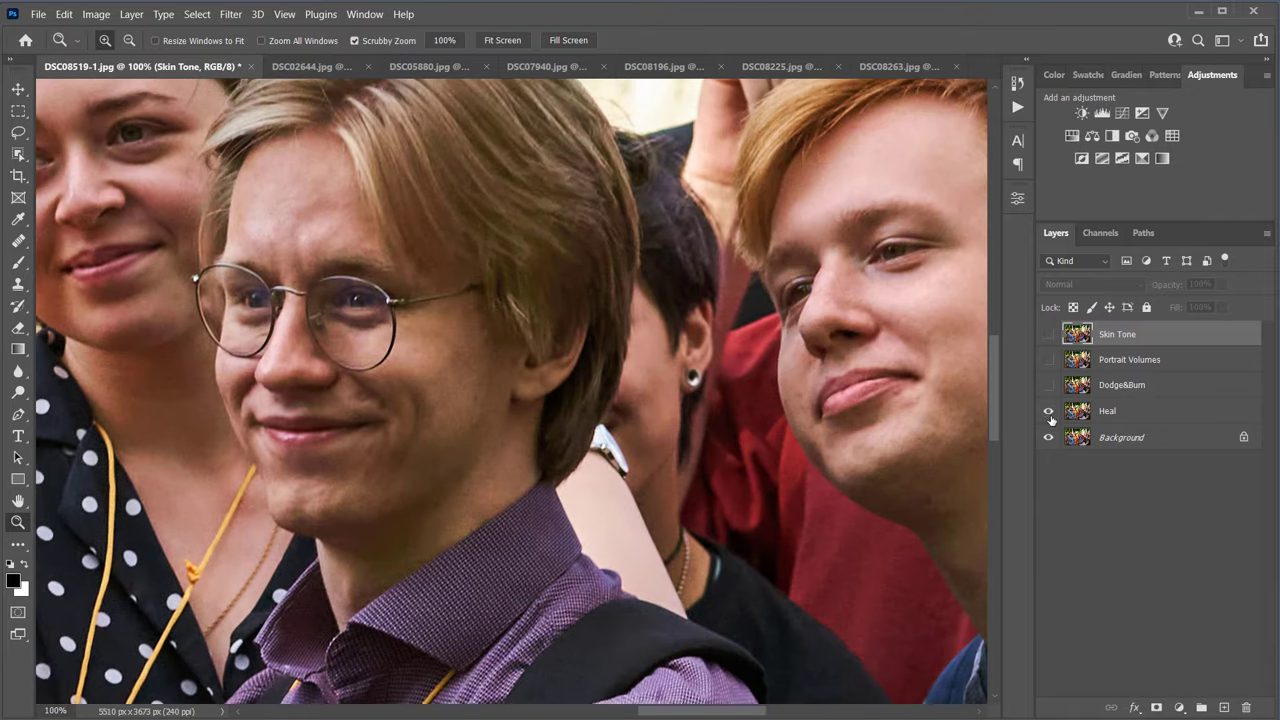
left_click(1048, 412)
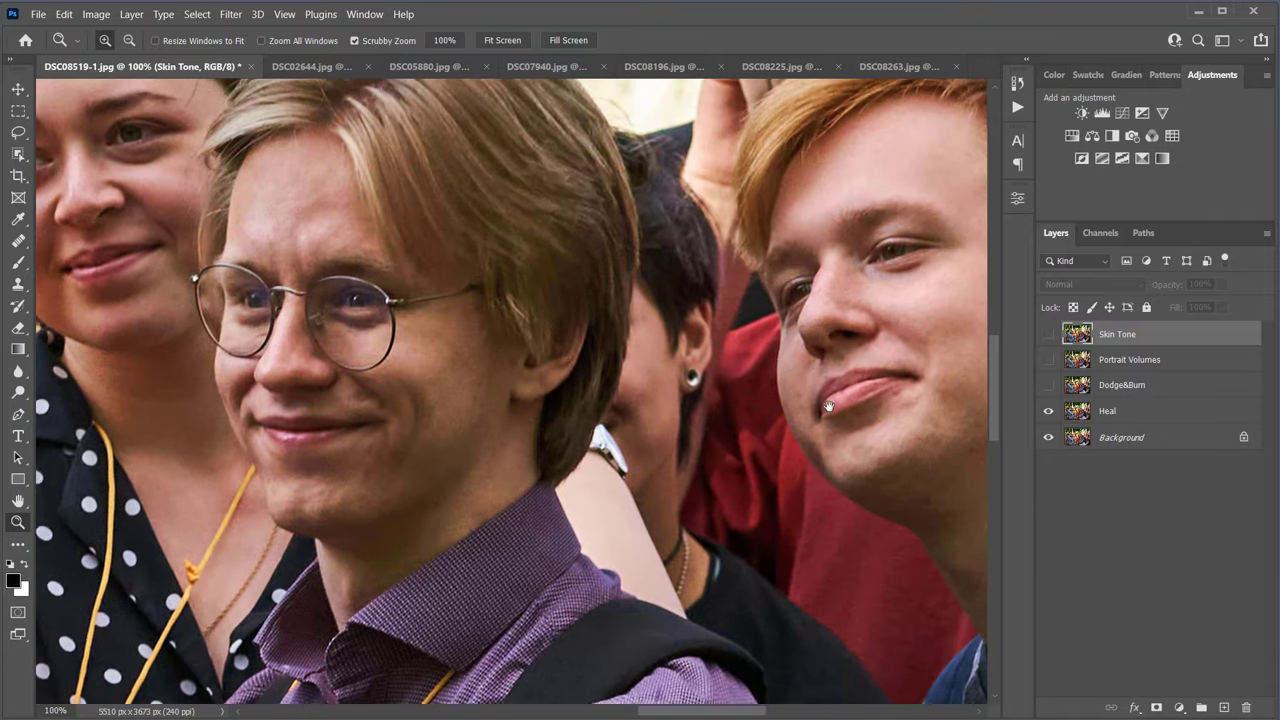
left_click_drag(891, 395, 307, 344)
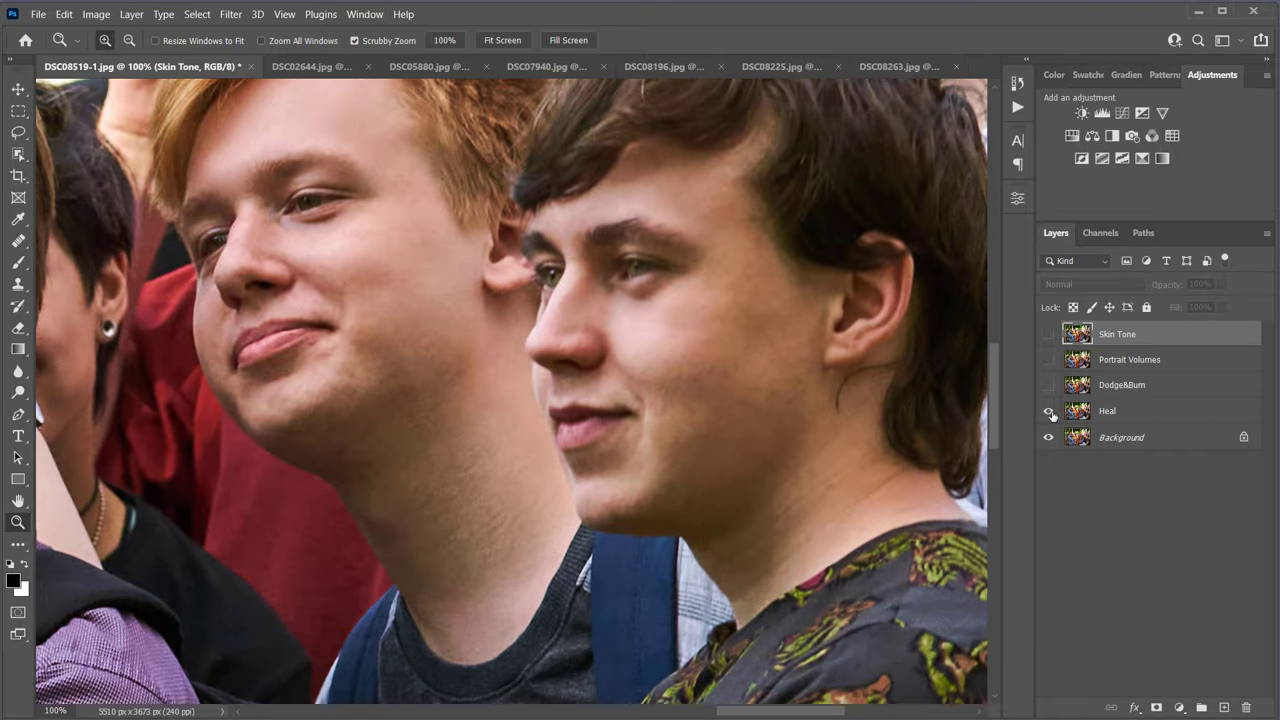
left_click(1049, 413)
left_click(1049, 411)
left_click(488, 40)
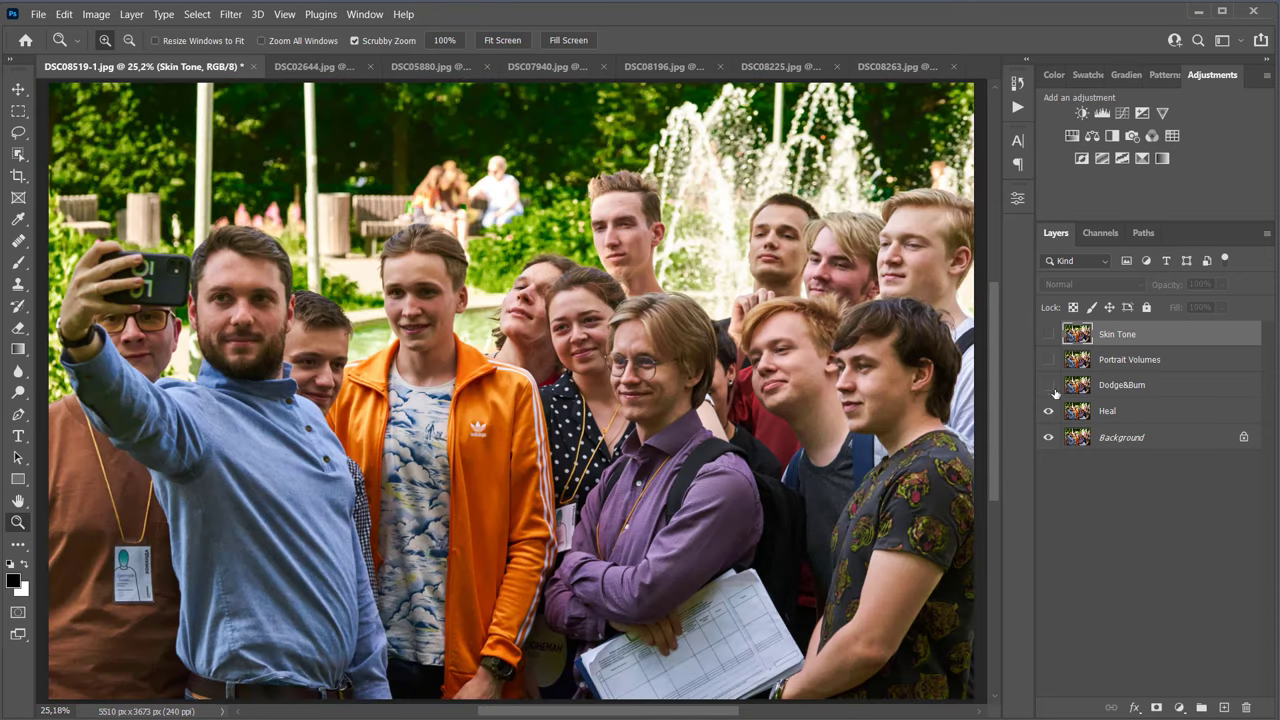
Step: Turn on Dodge&Burn and toggle it while zoomed in on the selfie man's face
left_click(1049, 386)
left_click(236, 308)
left_click(236, 308)
left_click(236, 308)
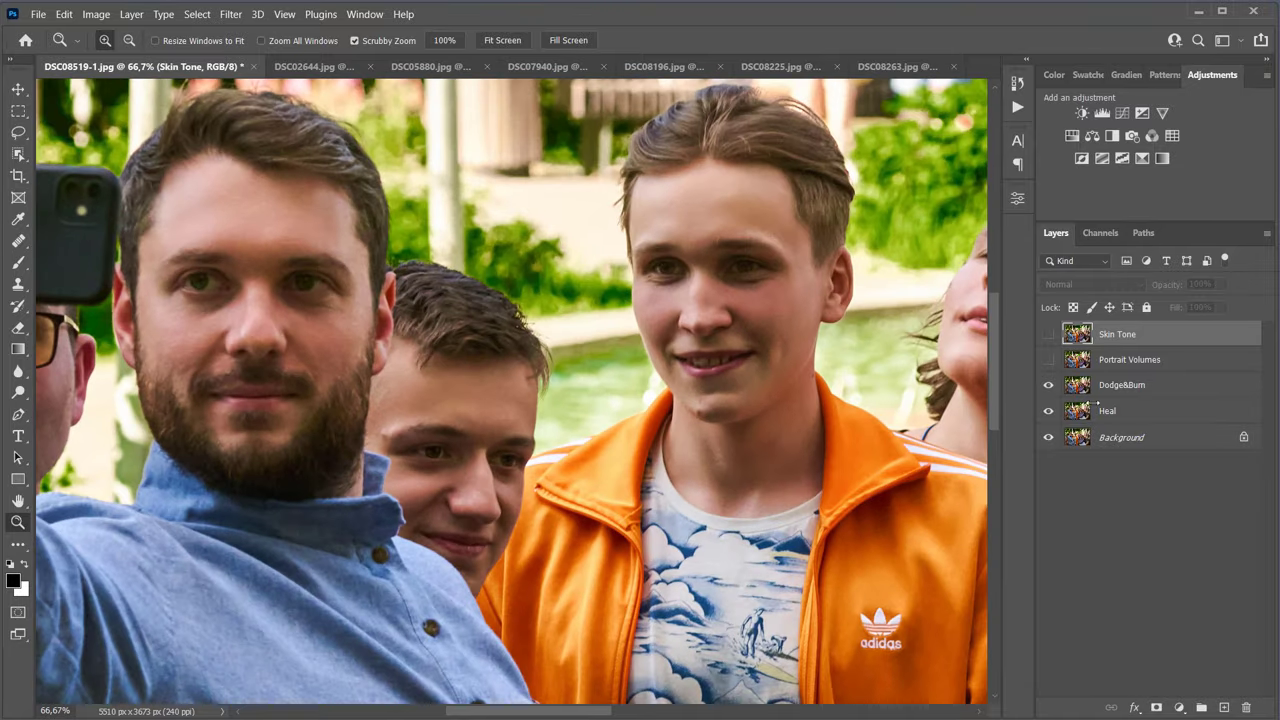
left_click(1048, 386)
left_click(1048, 387)
left_click(1048, 387)
Step: Compare Dodge&Burn on other faces and the upper photo, leaving it visible
left_click_drag(820, 400, 292, 396)
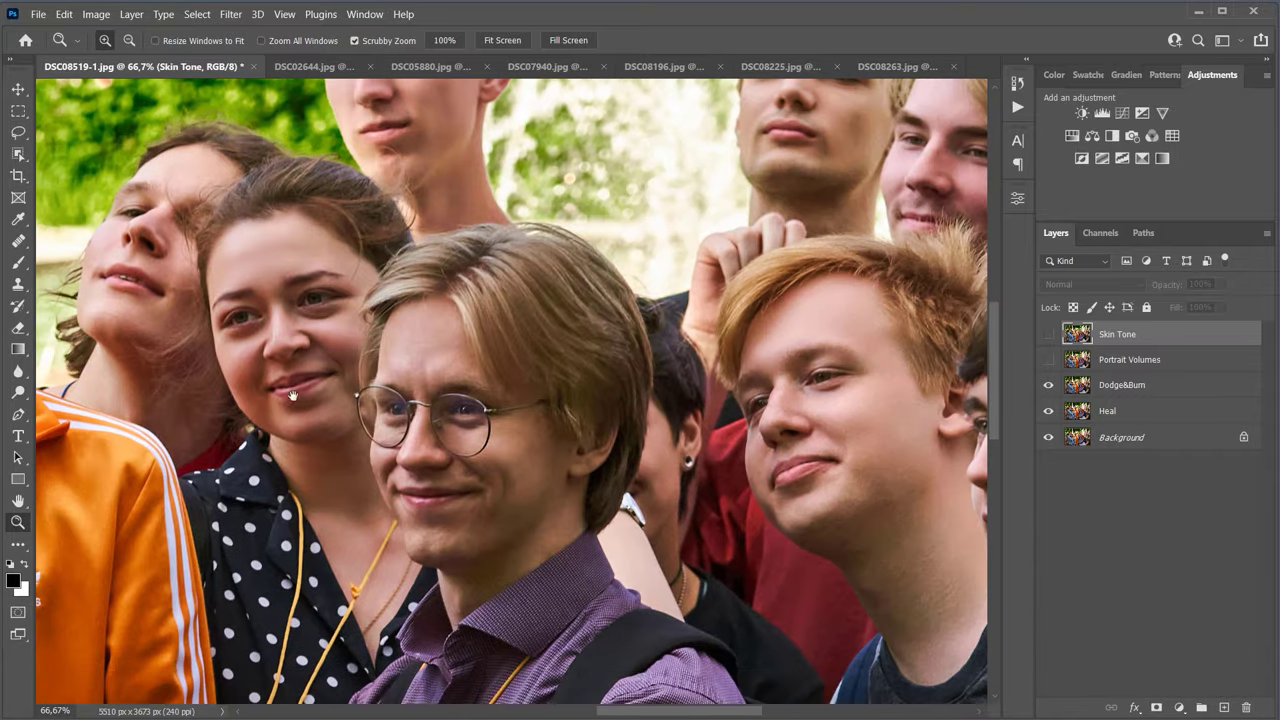
left_click(1048, 387)
left_click(1048, 387)
left_click(1048, 387)
left_click(1048, 387)
mouse_move(843, 258)
left_mouse_down()
mouse_move(833, 308)
mouse_move(733, 458)
left_mouse_up()
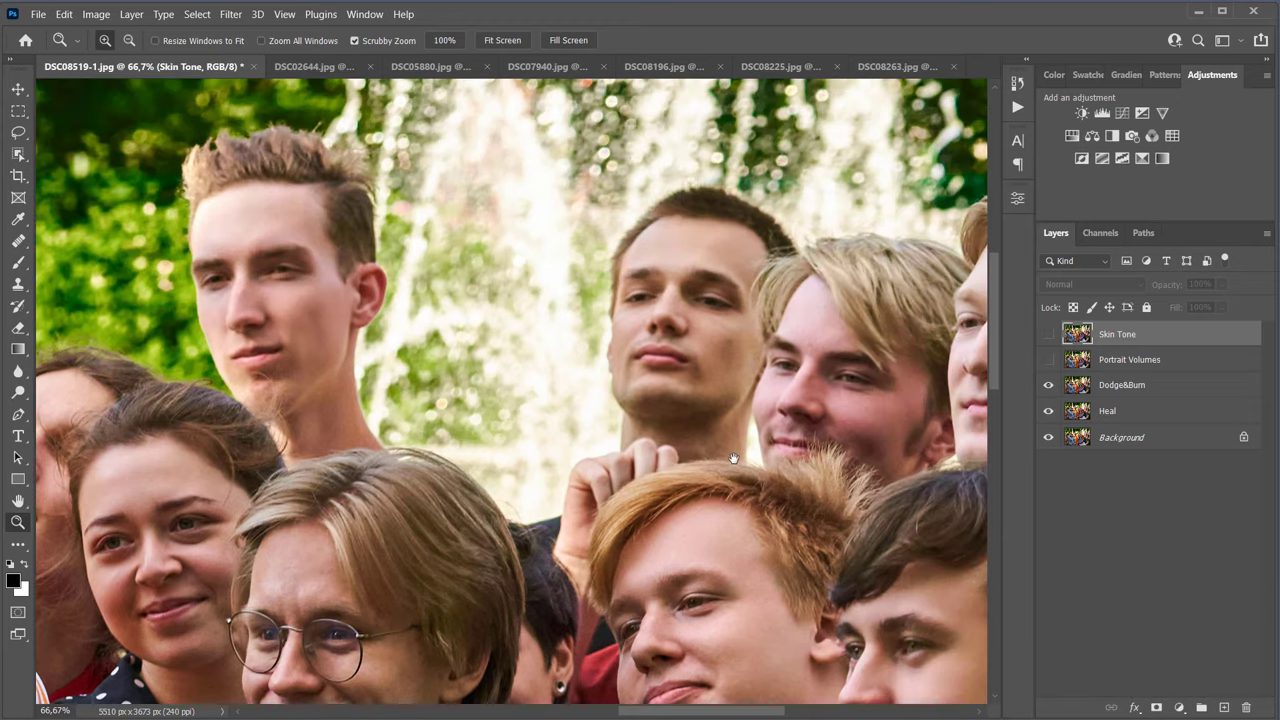
left_click(1049, 388)
left_click(1049, 388)
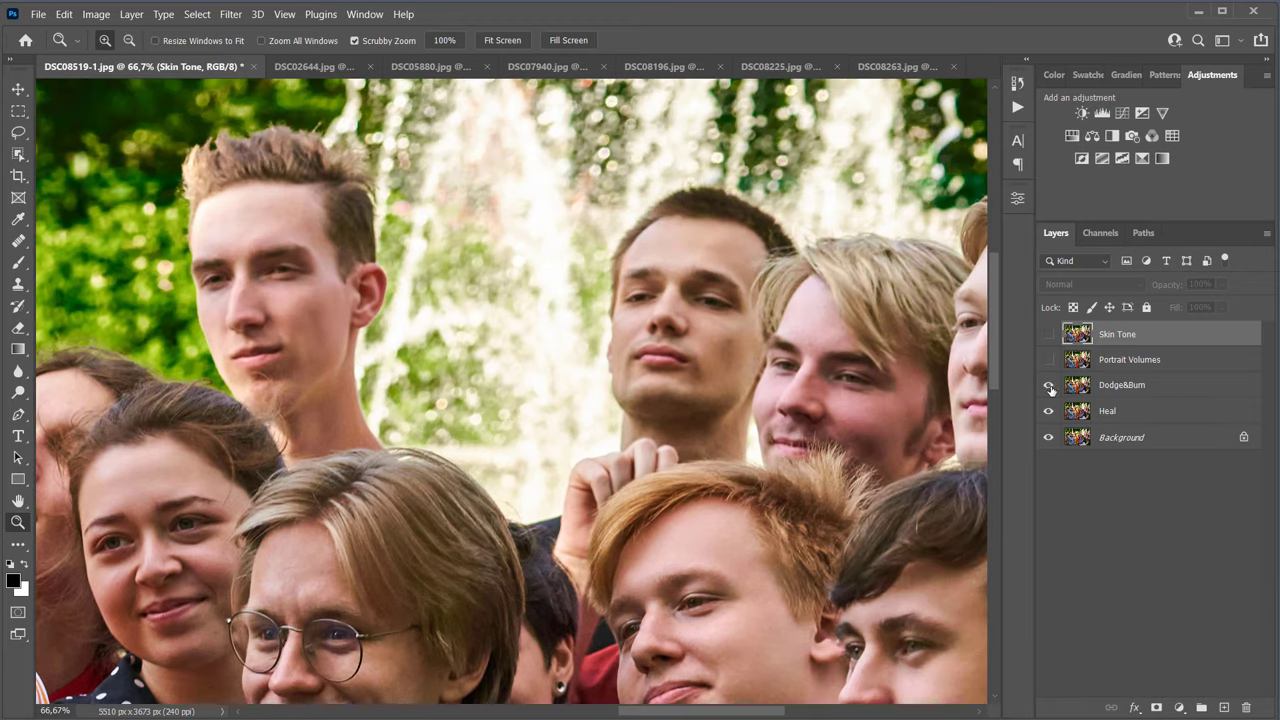
Step: At fit-screen view, compare Portrait Volumes on and off, then show the Skin Tone layer
left_click(488, 41)
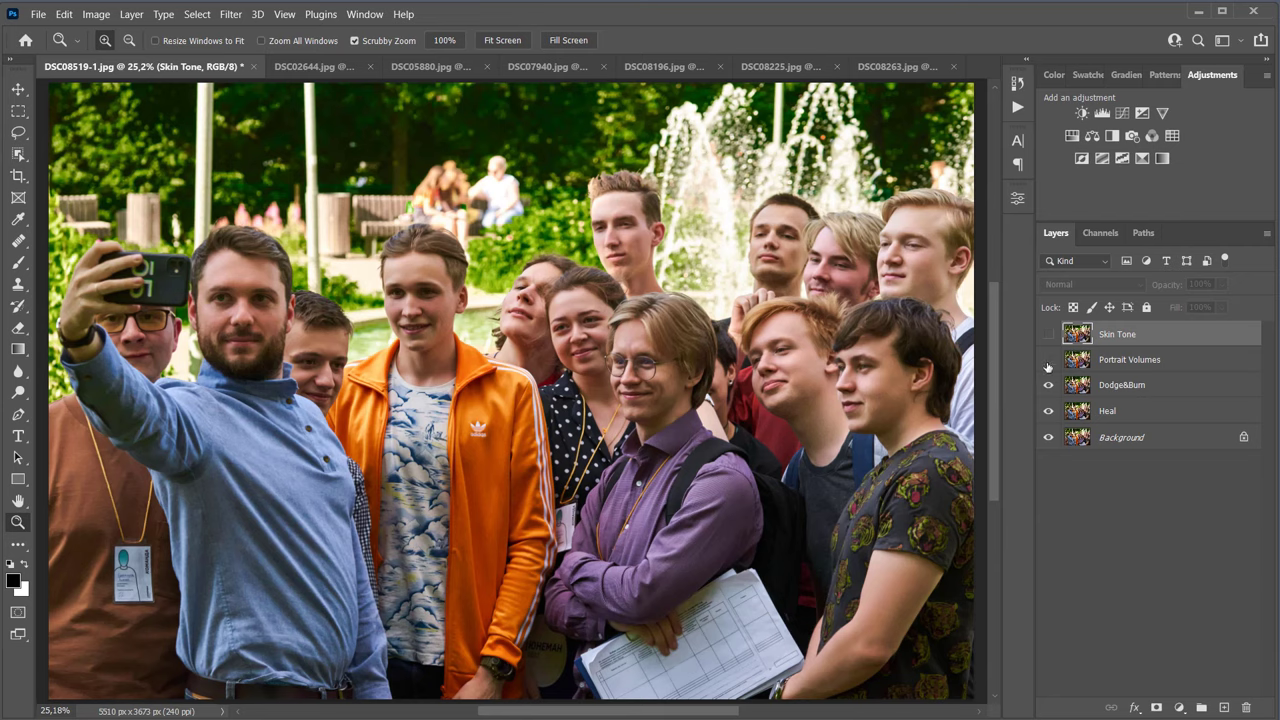
left_click(1048, 364)
left_click(1048, 360)
left_click(1048, 362)
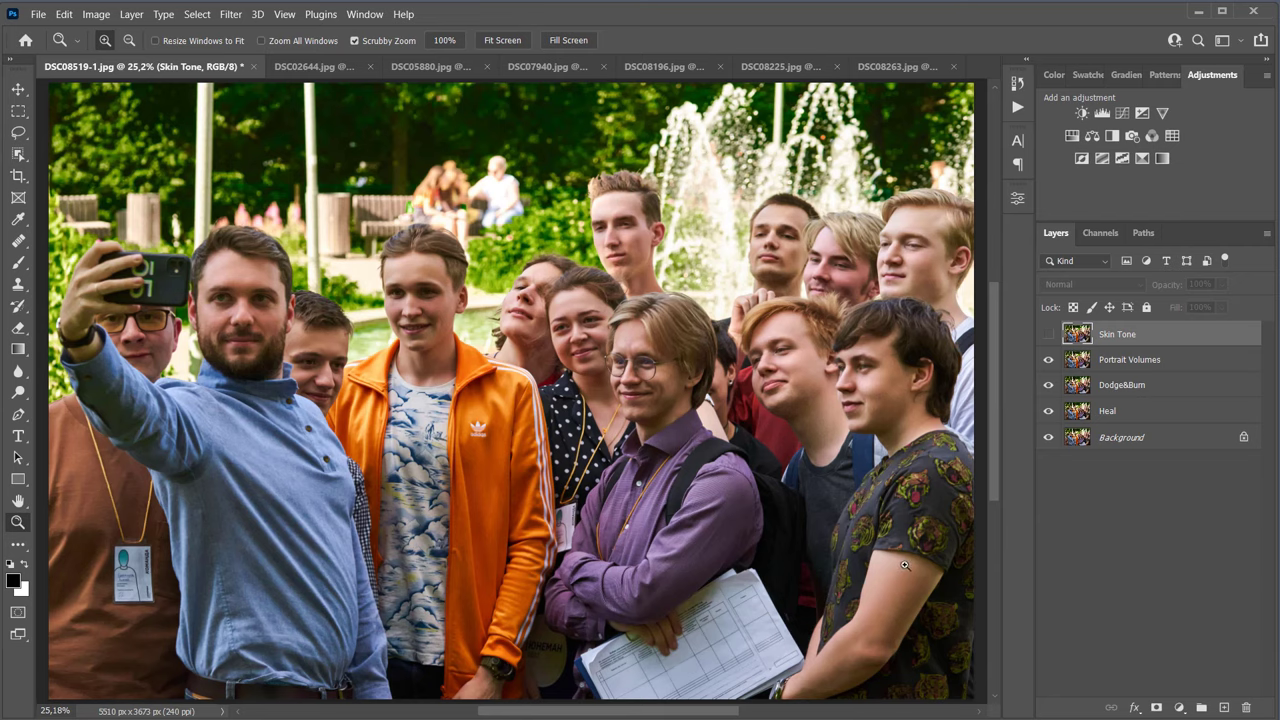
left_click(1049, 359)
left_click(1049, 360)
left_click(1049, 360)
left_click(1049, 360)
left_click(1049, 360)
left_click(1049, 334)
left_click(818, 258)
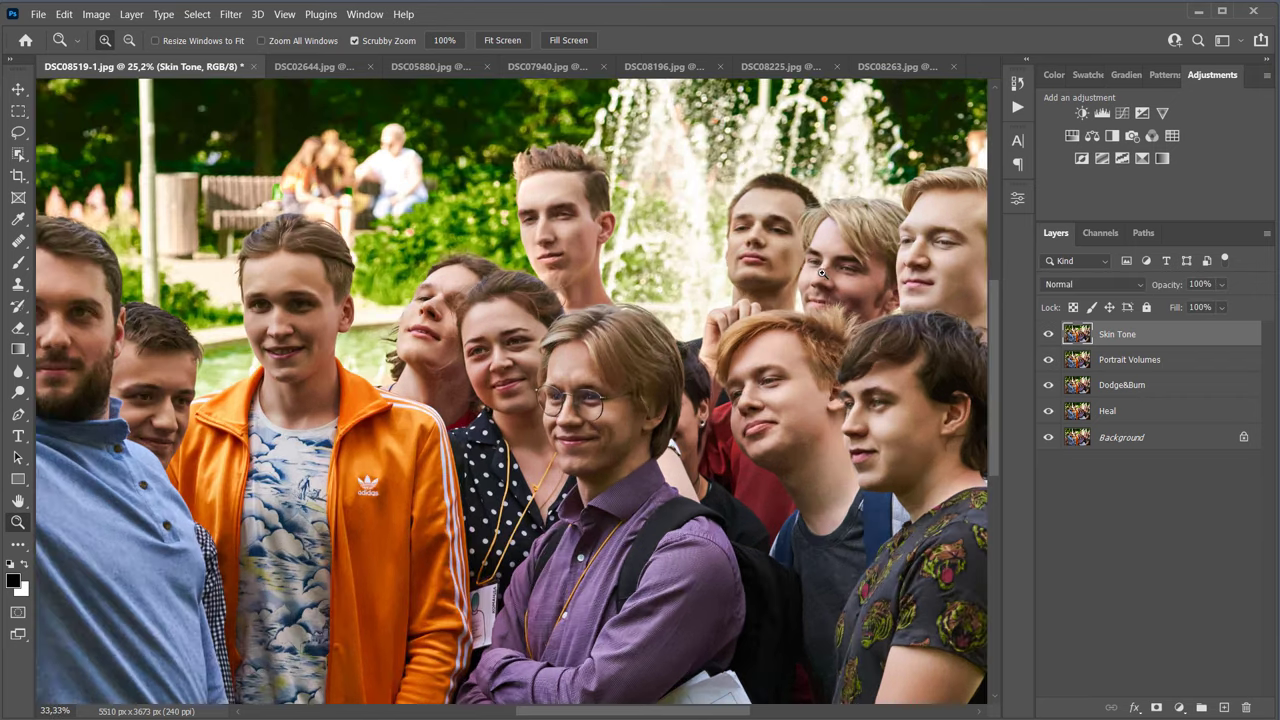
left_click(824, 275)
left_click(766, 409)
left_click_drag(766, 409, 650, 454)
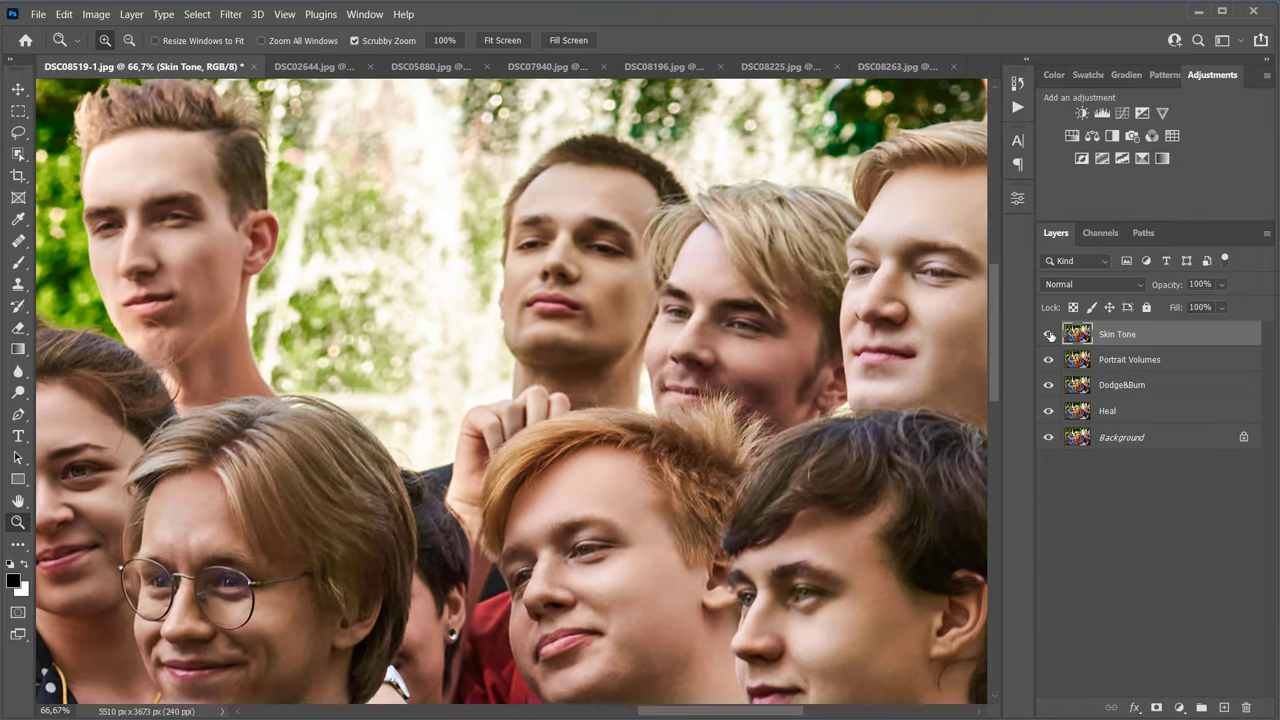
left_click(1049, 334)
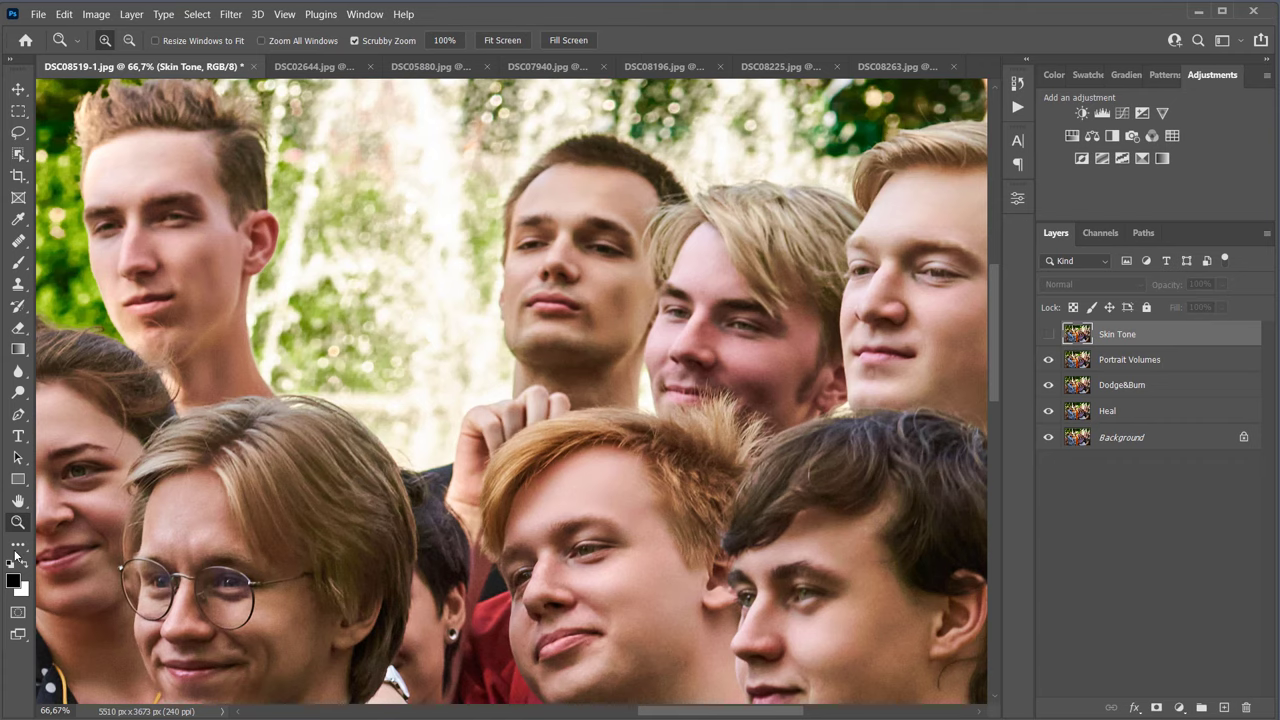
left_click_drag(207, 497, 357, 510)
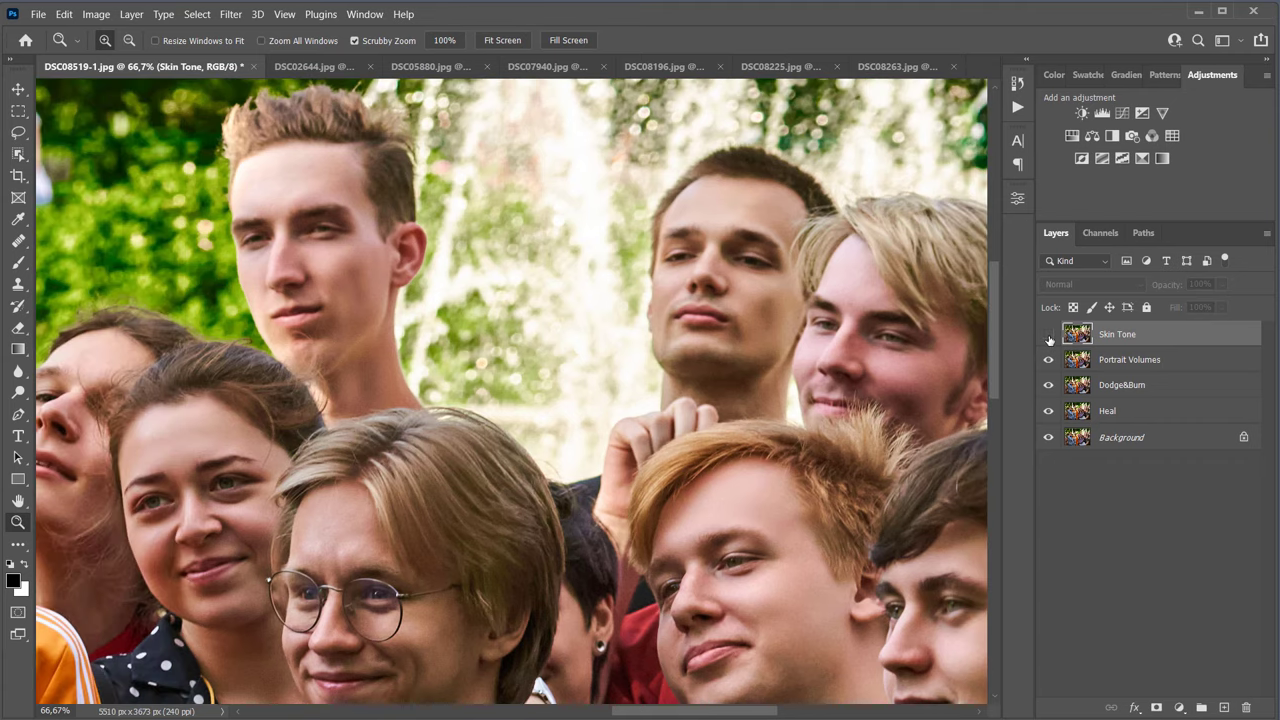
left_click(1049, 335)
left_click(1049, 337)
left_click(1049, 336)
left_click_drag(244, 506, 970, 385)
left_click_drag(663, 481, 806, 460)
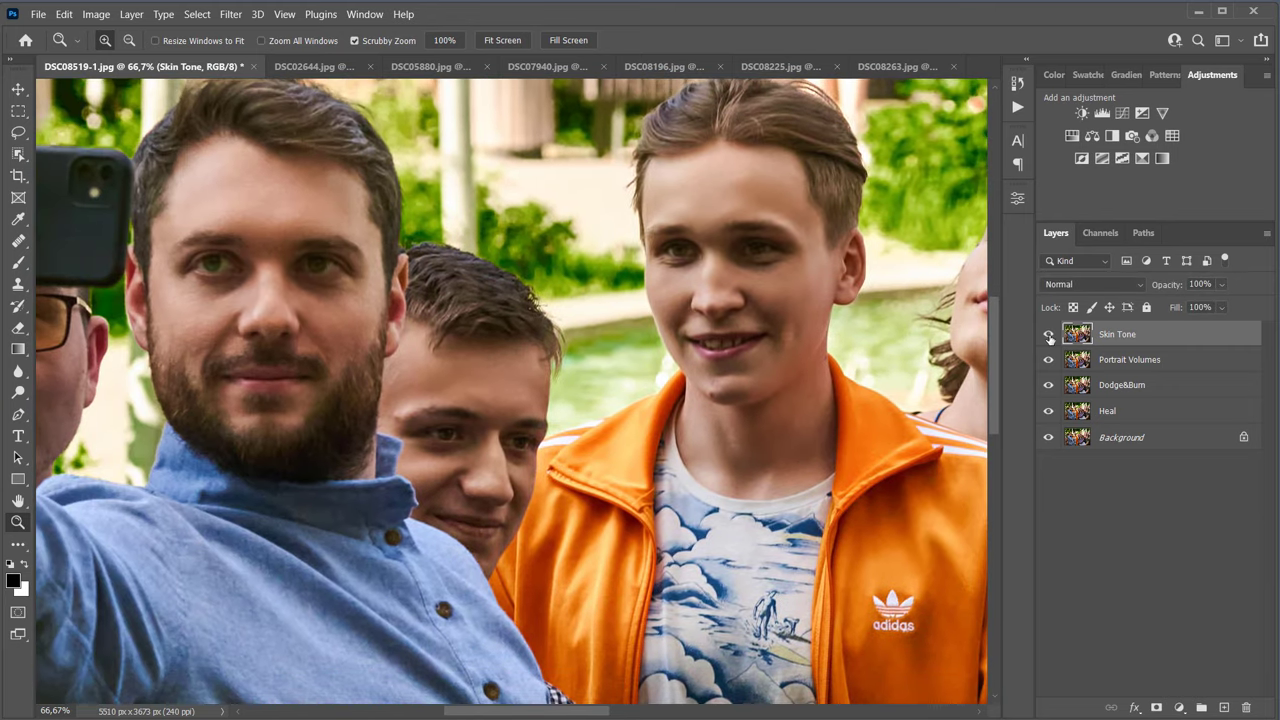
left_click(1049, 336)
left_click(1049, 336)
left_click(1049, 336)
left_click(1049, 336)
key("ctrl+0")
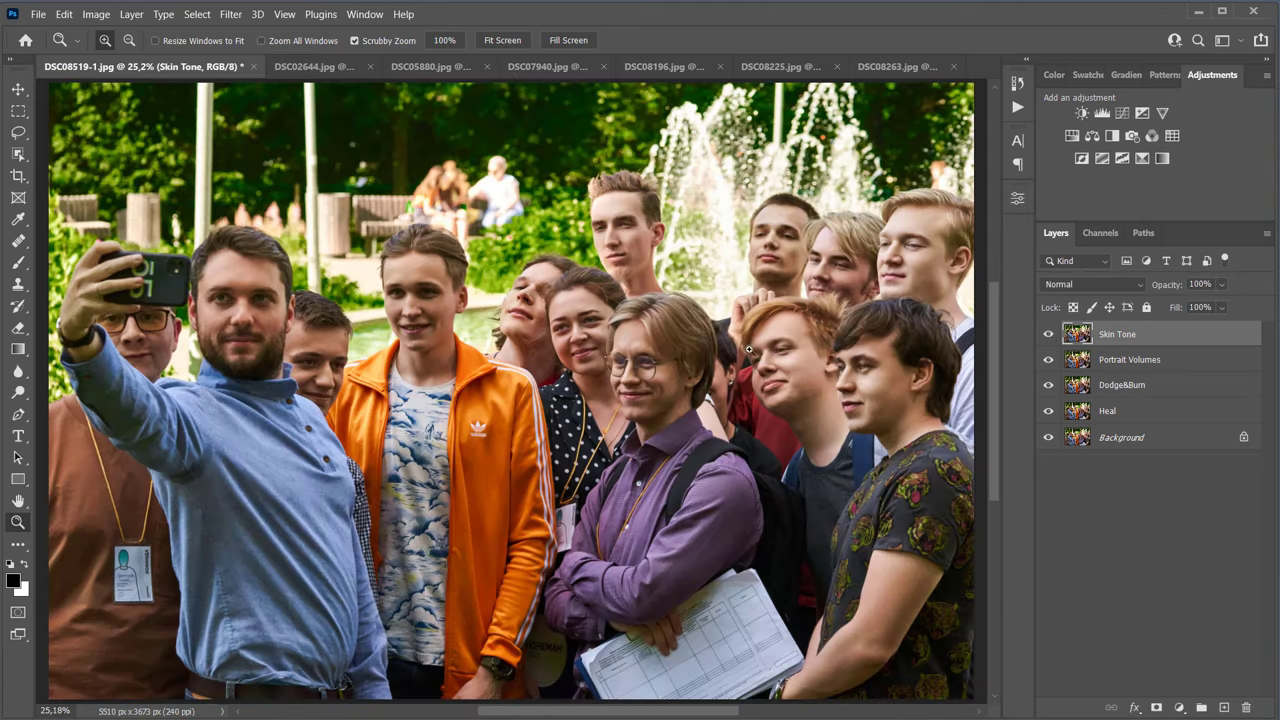
Step: Replay Action 1 from the Actions panel on DSC02644.jpg
left_click(318, 67)
left_click(1018, 106)
left_click_drag(996, 158, 982, 127)
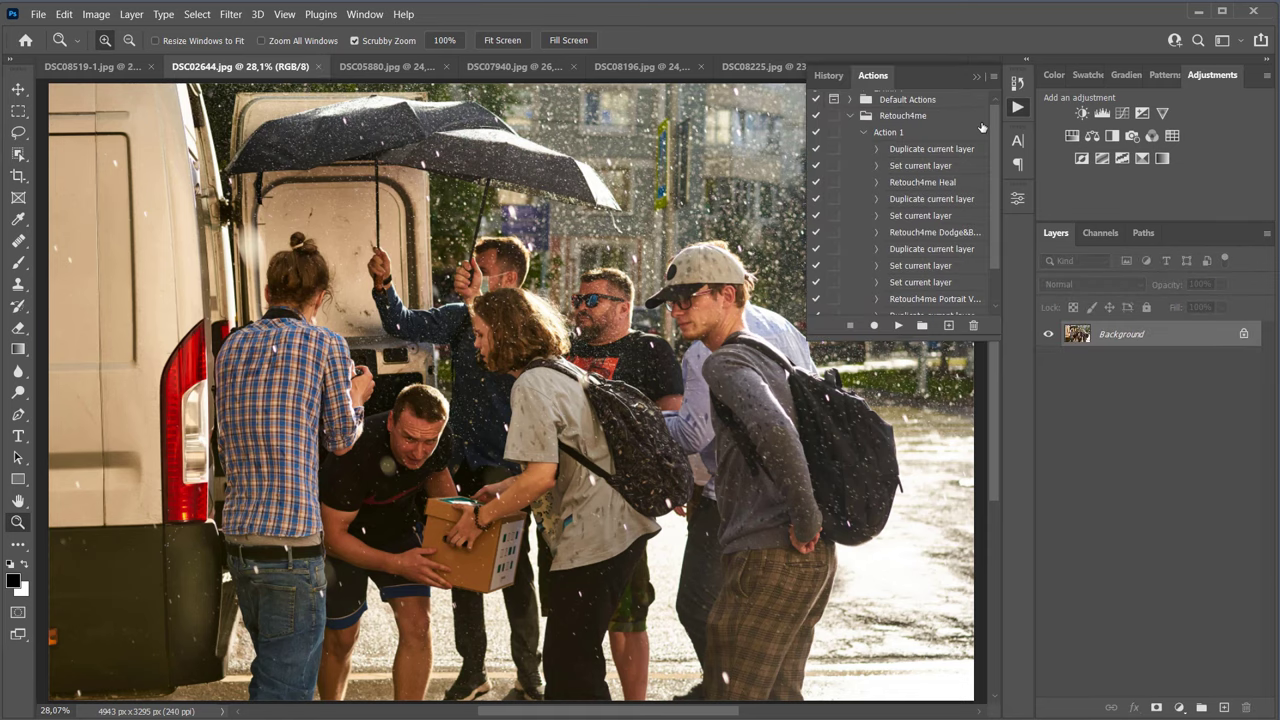
left_click(864, 132)
left_click(888, 133)
left_click(898, 325)
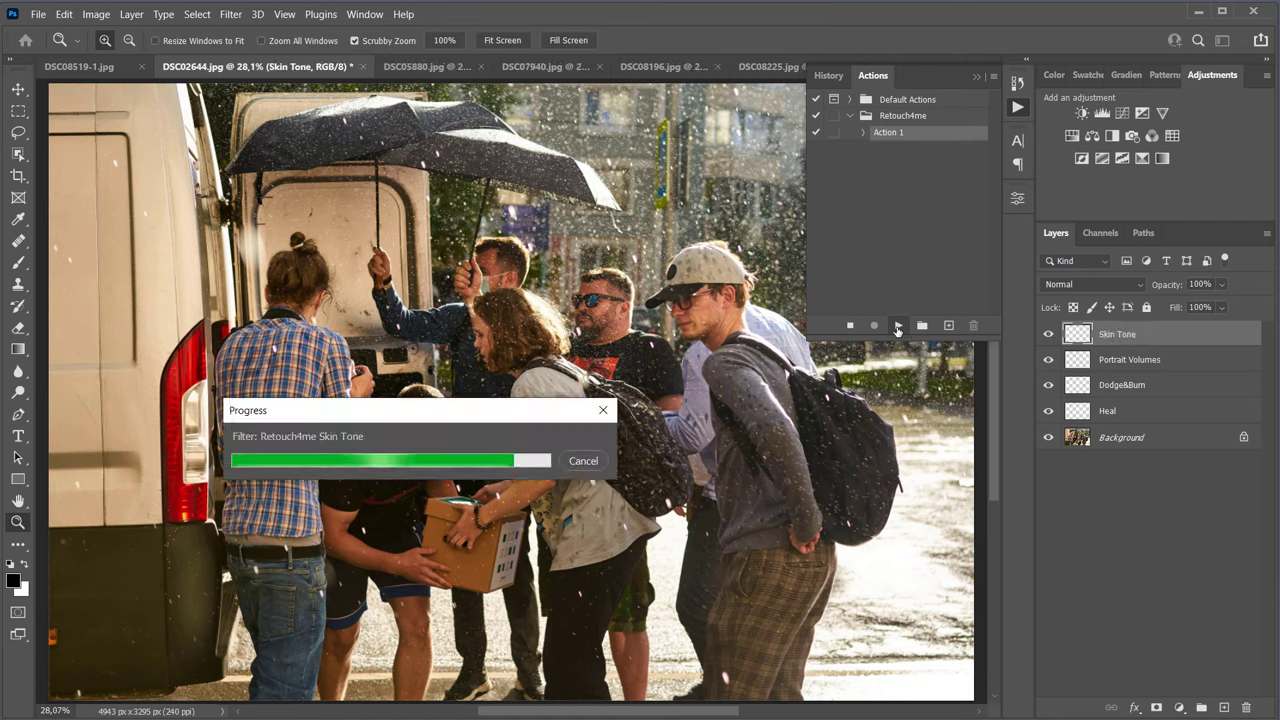
Step: Close the actions list, hide Skin Tone, Portrait Volumes and Dodge&Burn, and zoom into the faces
left_click(977, 77)
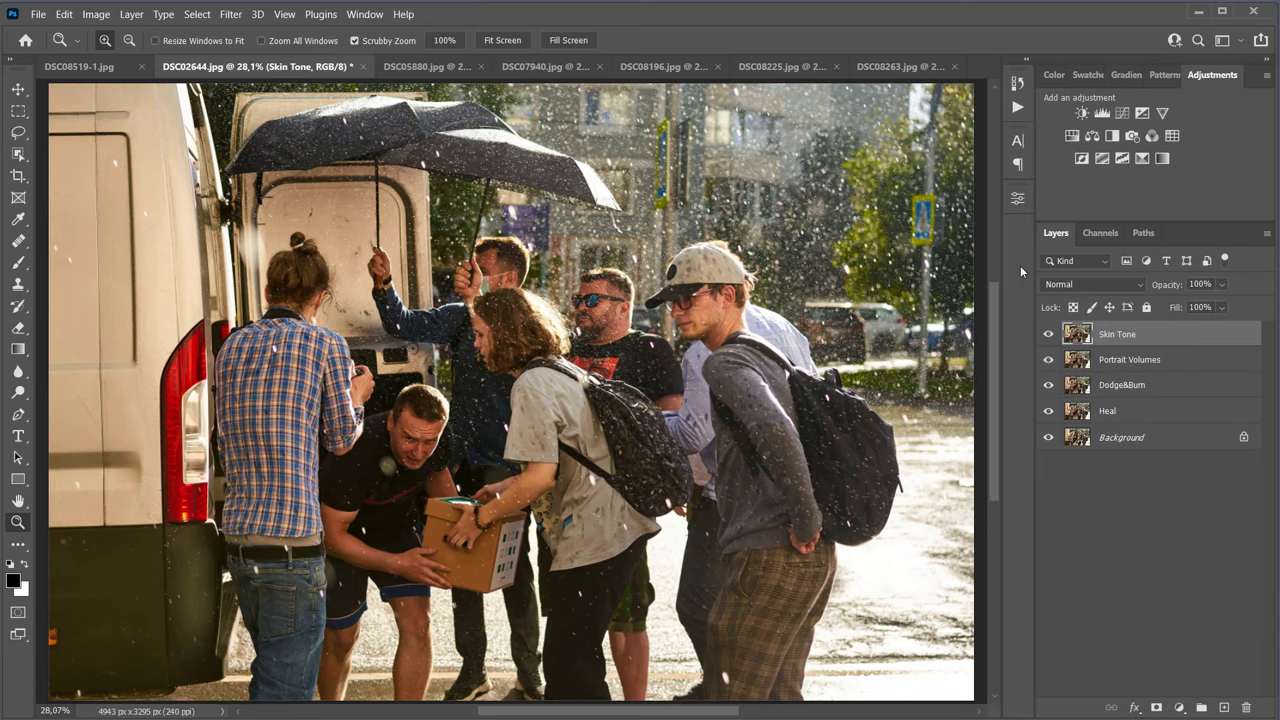
left_click_drag(1048, 334, 1048, 387)
left_click(1048, 386)
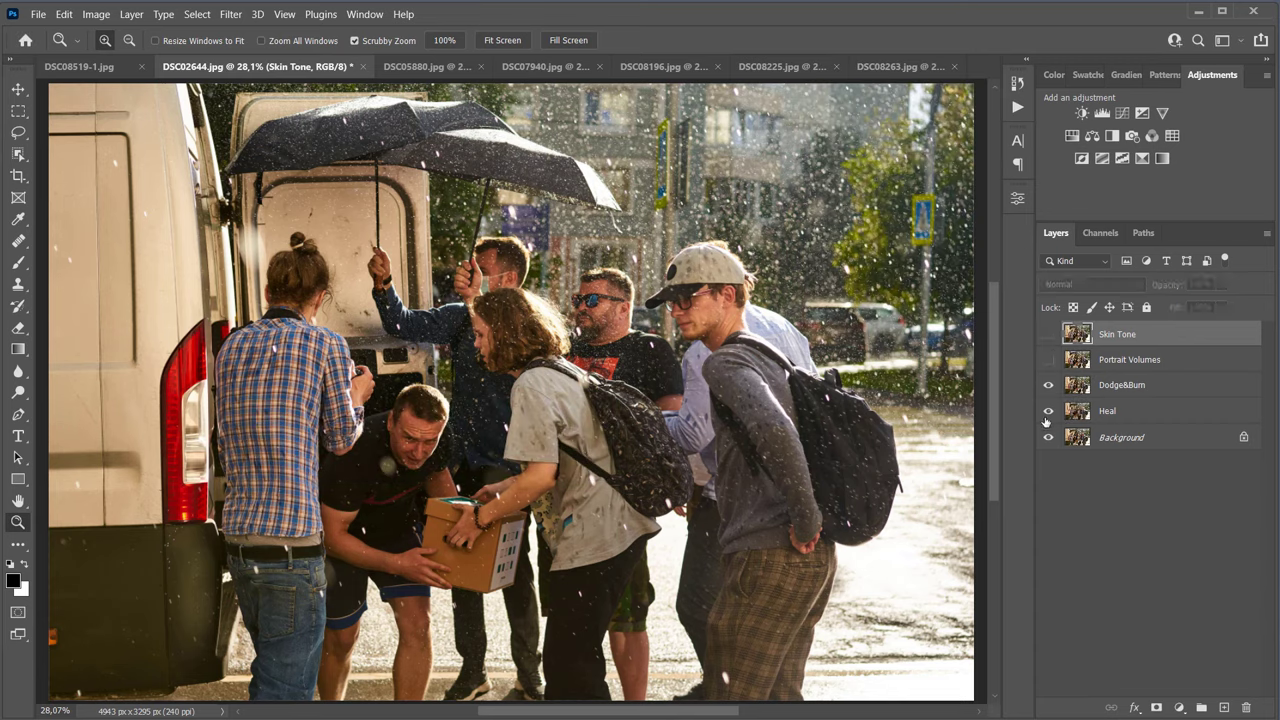
left_click(470, 315)
left_click(615, 330)
left_click(615, 330)
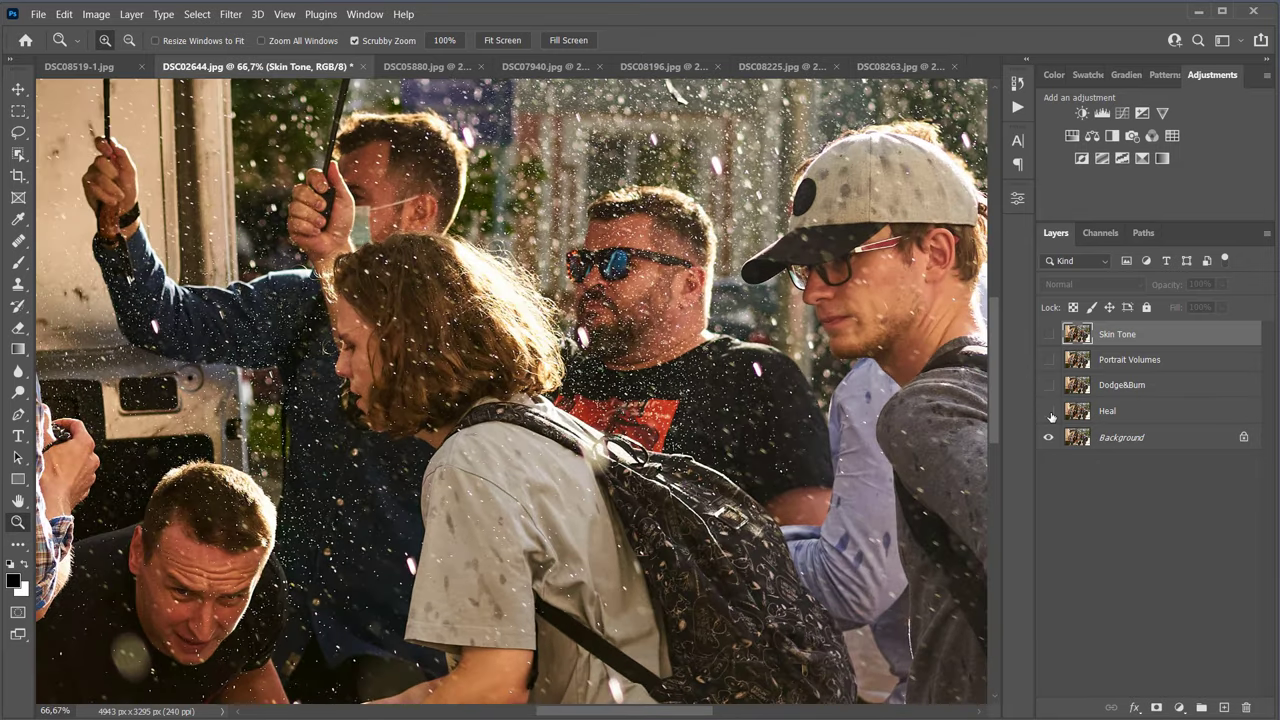
Step: Compare Heal and Skin Tone on DSC02644 by toggling the retouch layers on and off
left_click(1050, 414)
left_click(1049, 334)
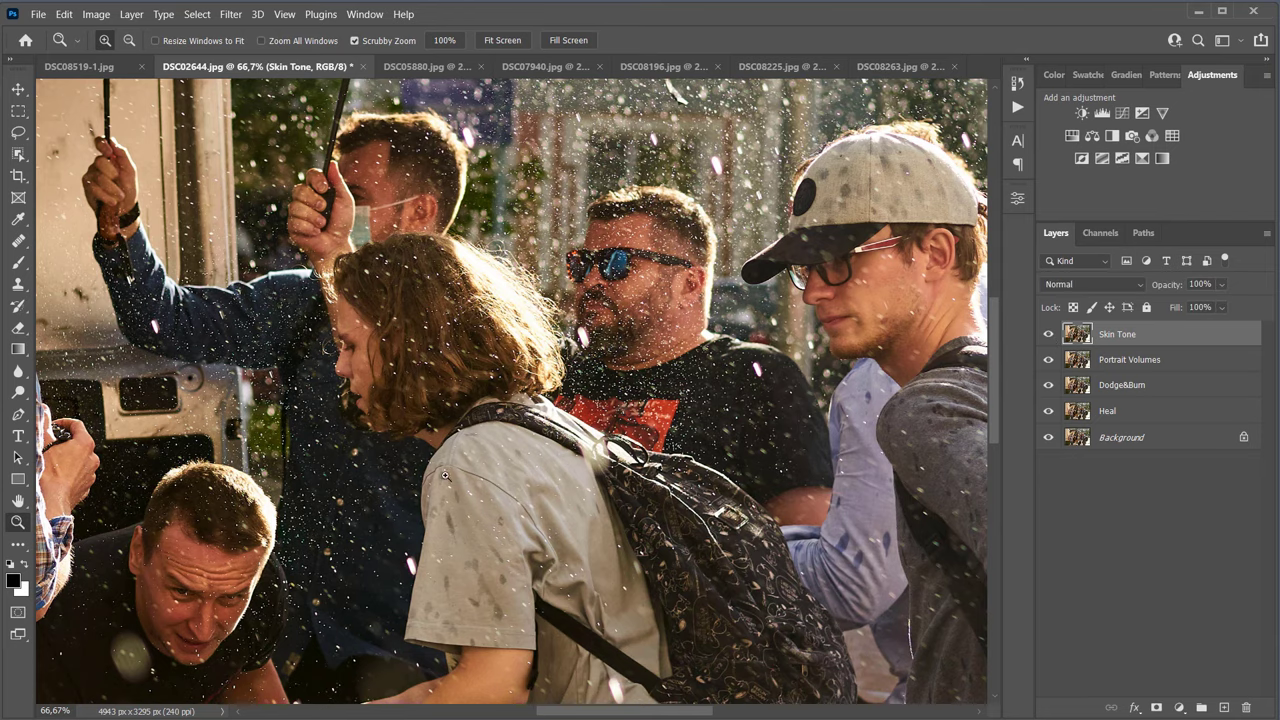
left_click_drag(446, 476, 315, 480)
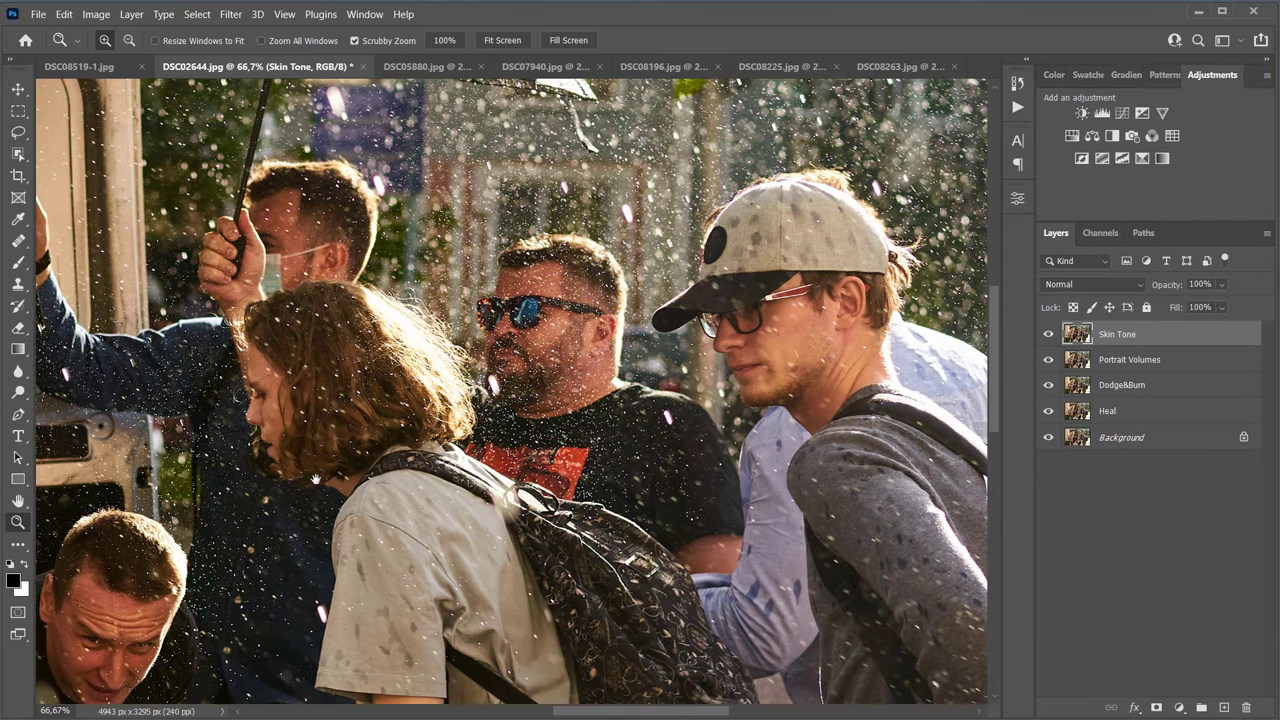
left_click(1048, 411)
left_click_drag(1053, 384, 1052, 338)
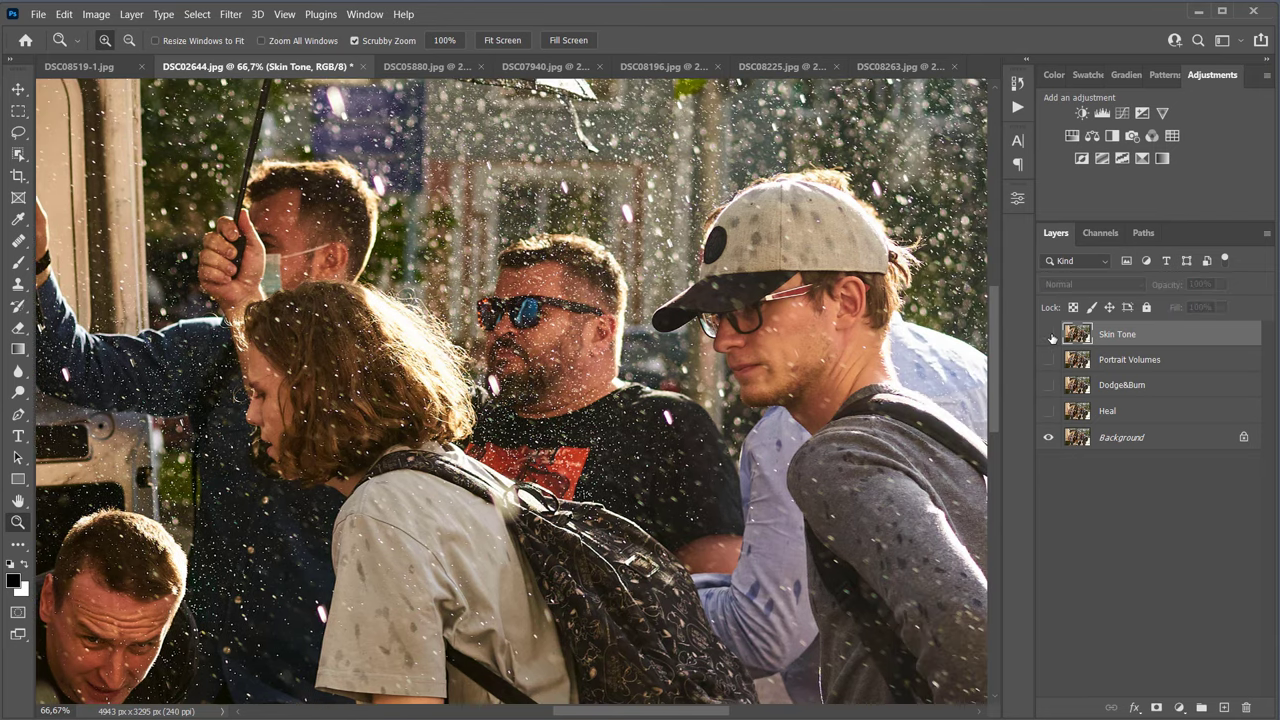
left_click(1050, 335)
left_click(1050, 335)
left_click(1050, 335)
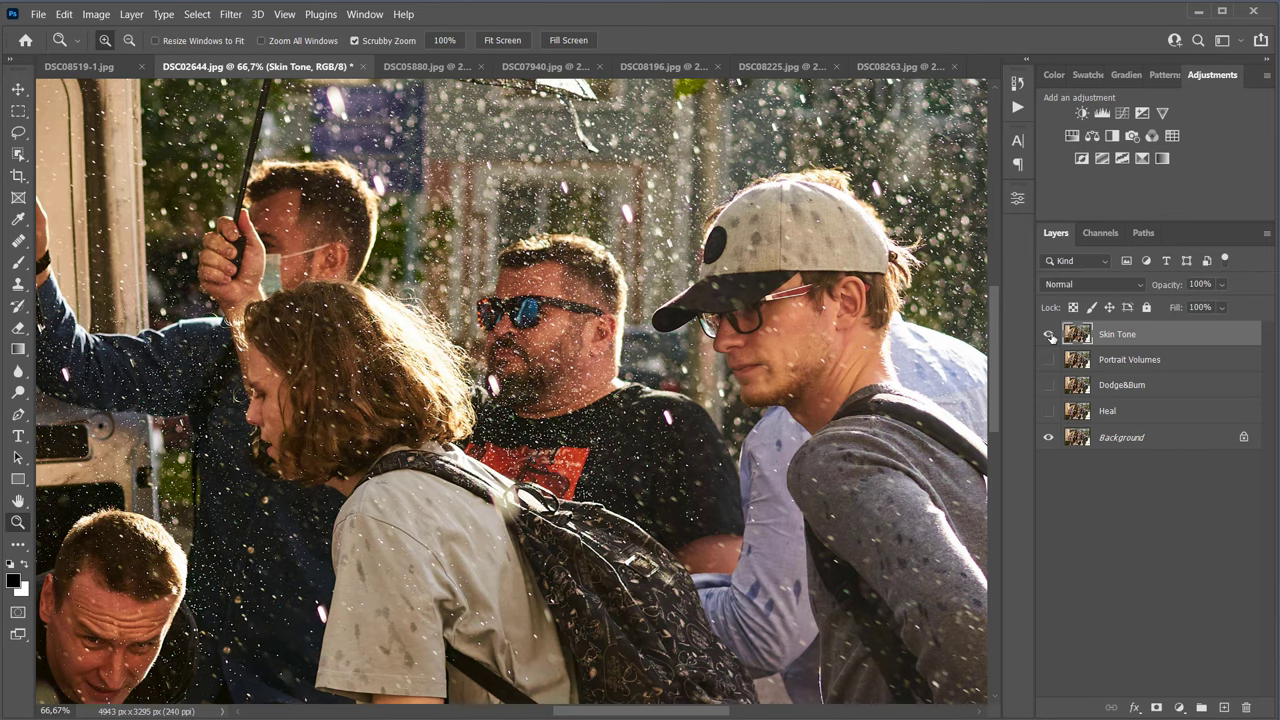
Step: Check Skin Tone before/after on the crouching man, then switch to DSC05880.jpg
left_click_drag(212, 554, 523, 360)
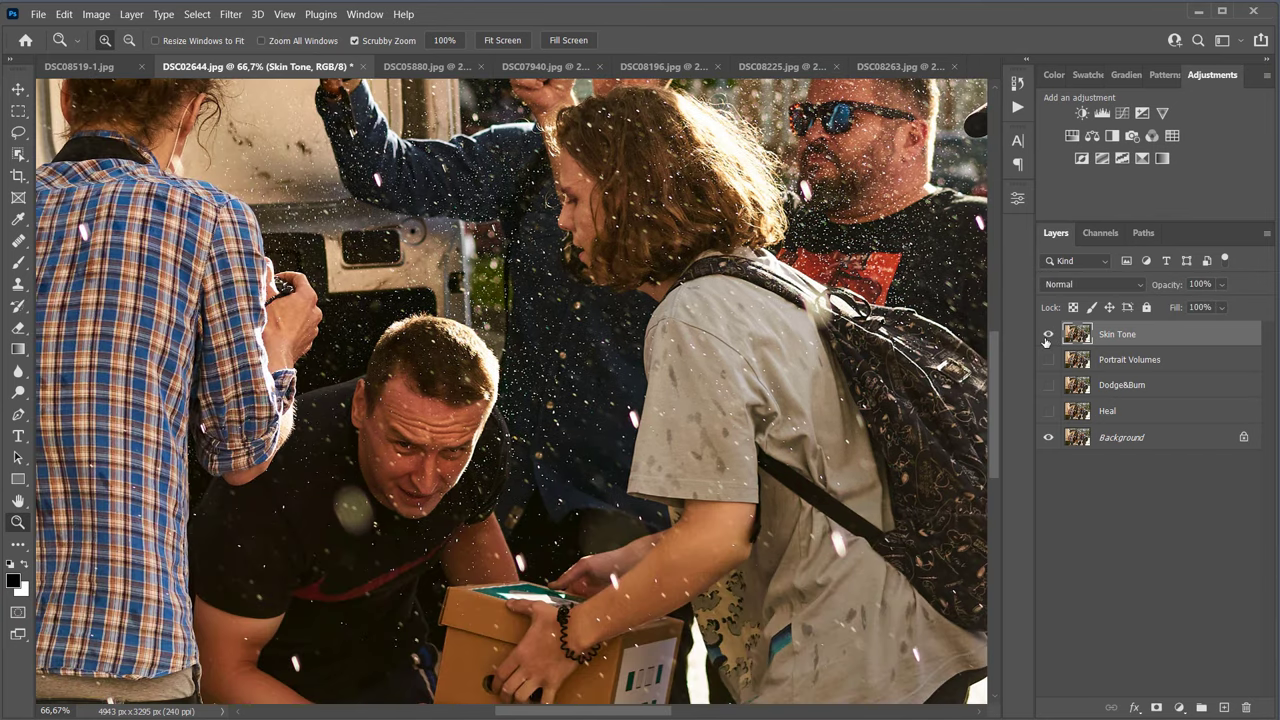
left_click(1047, 337)
left_click(1048, 335)
left_click(1048, 335)
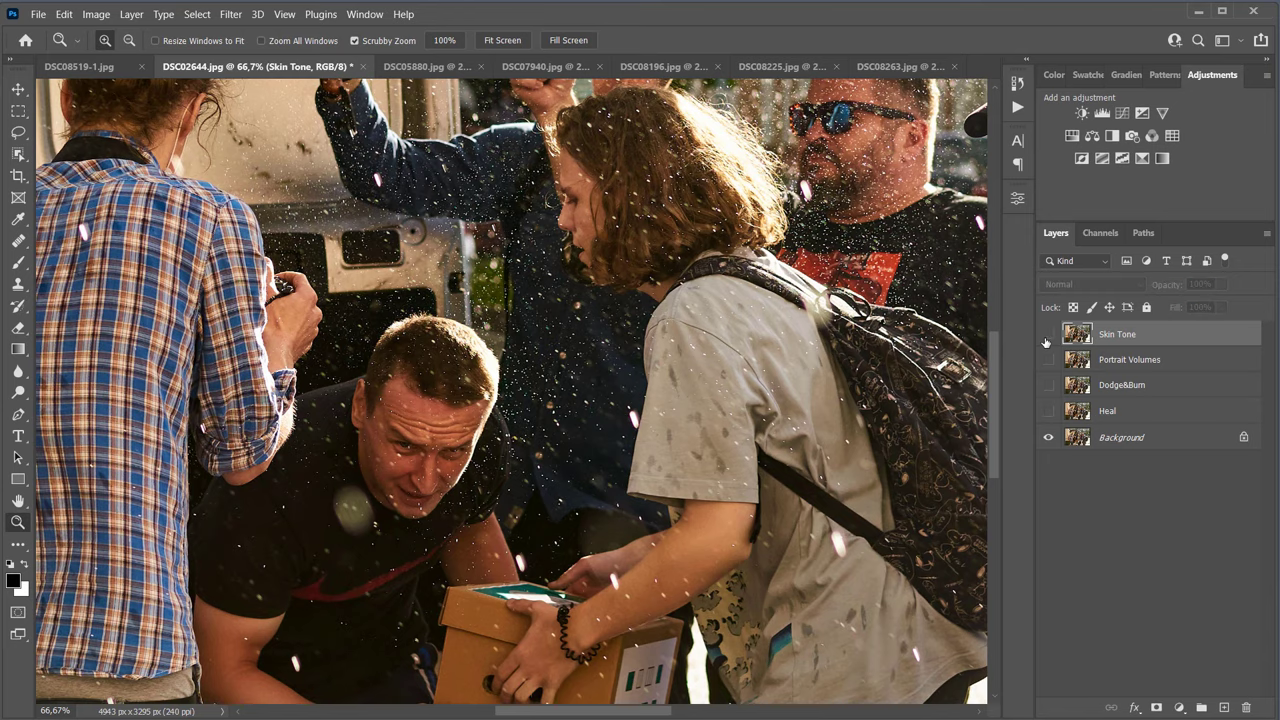
left_click(1048, 335)
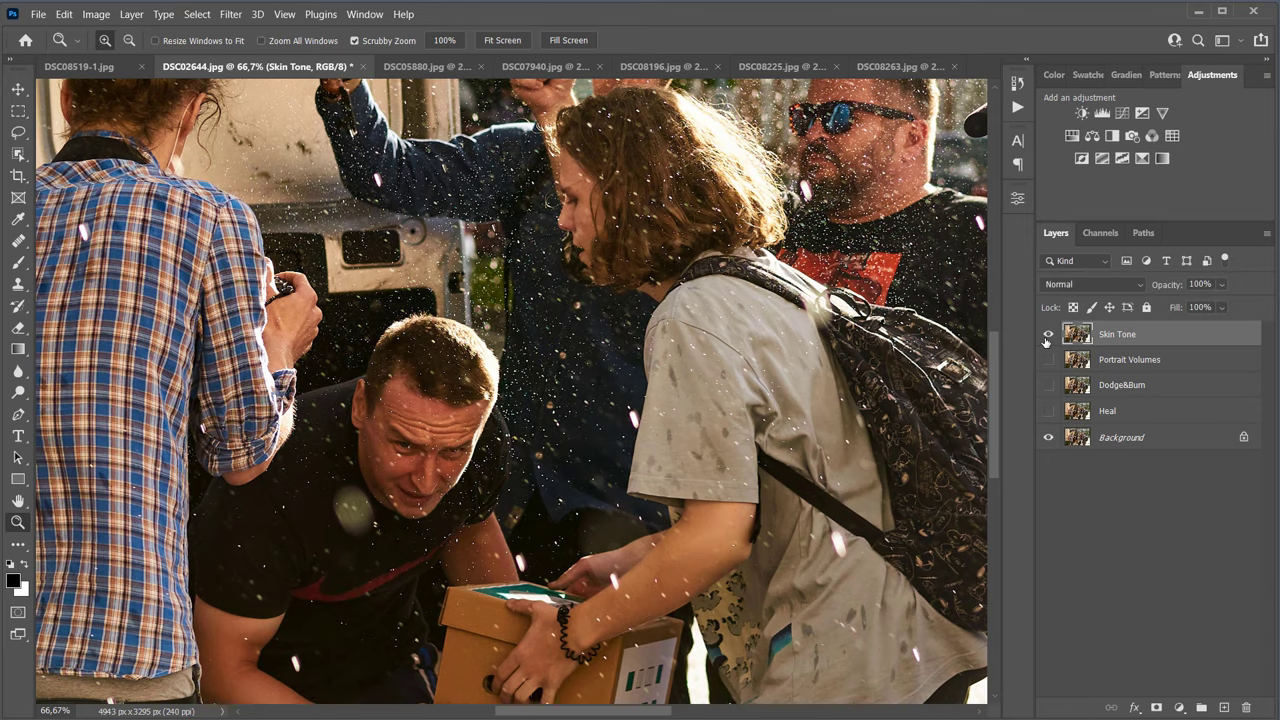
left_click(427, 66)
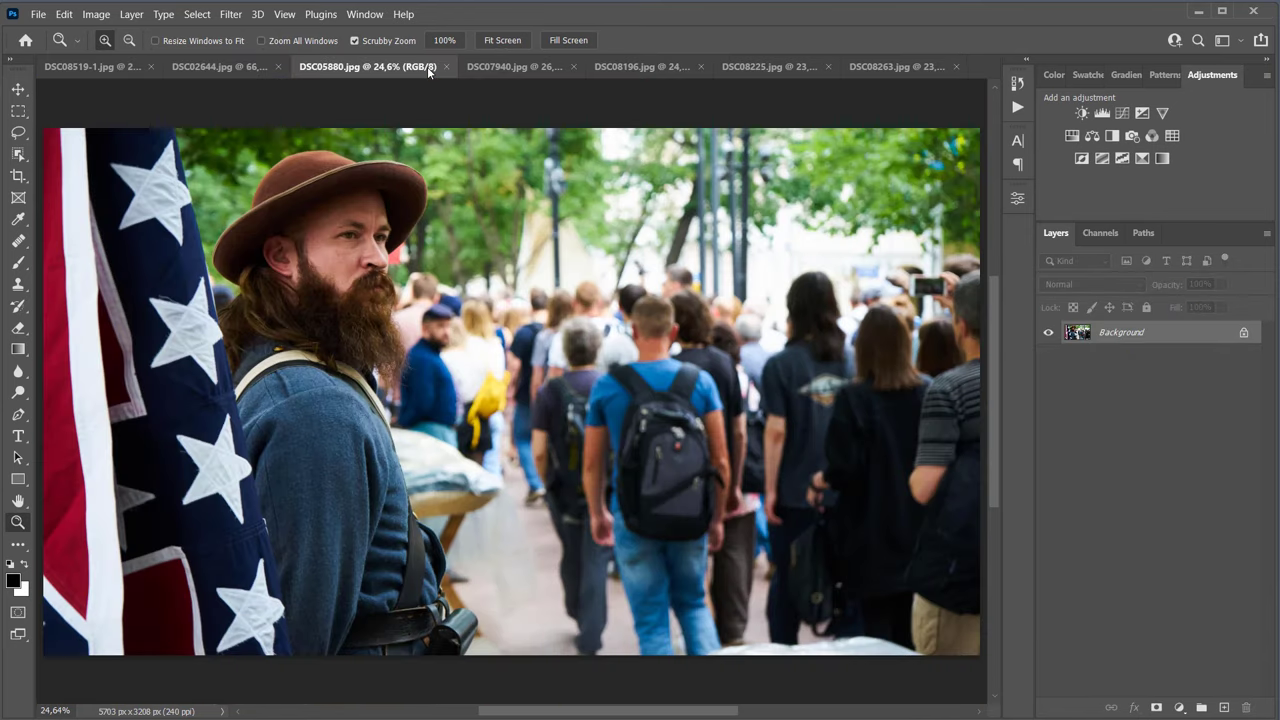
Step: Replay the recorded Retouch4me action on DSC05880 and zoom into the bearded man's face
left_click(1017, 107)
left_click(898, 325)
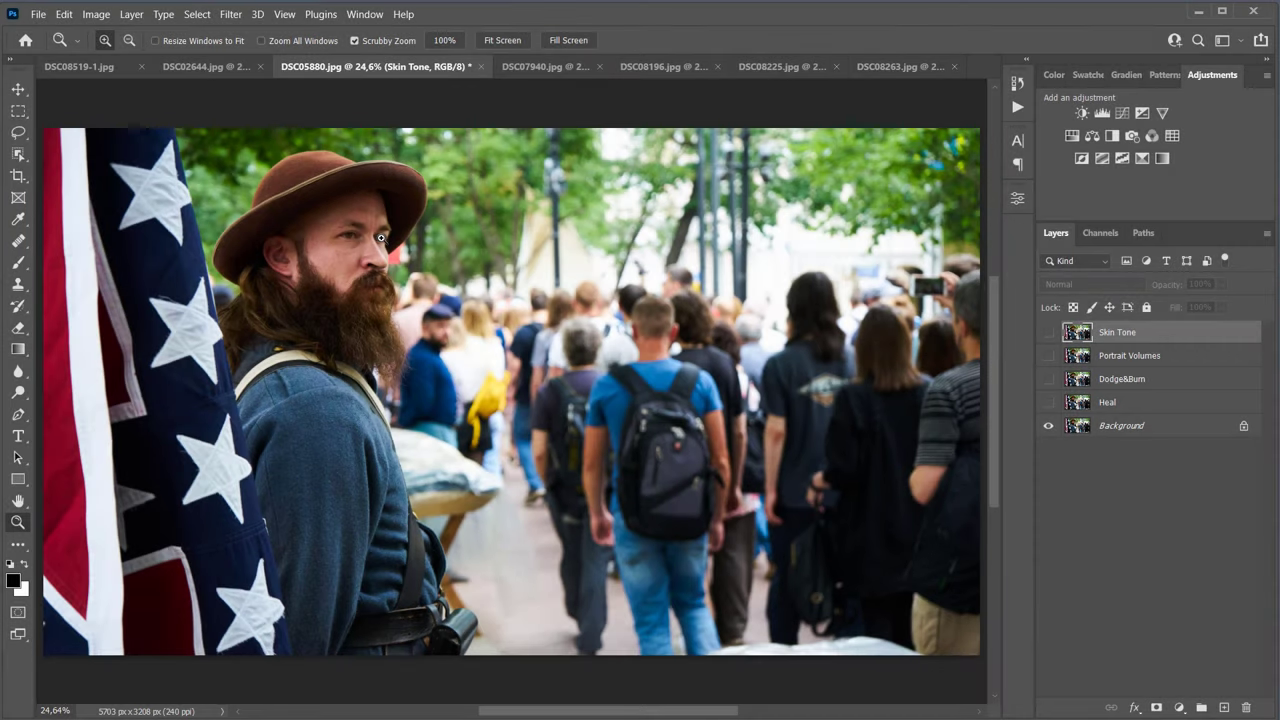
left_click(381, 237)
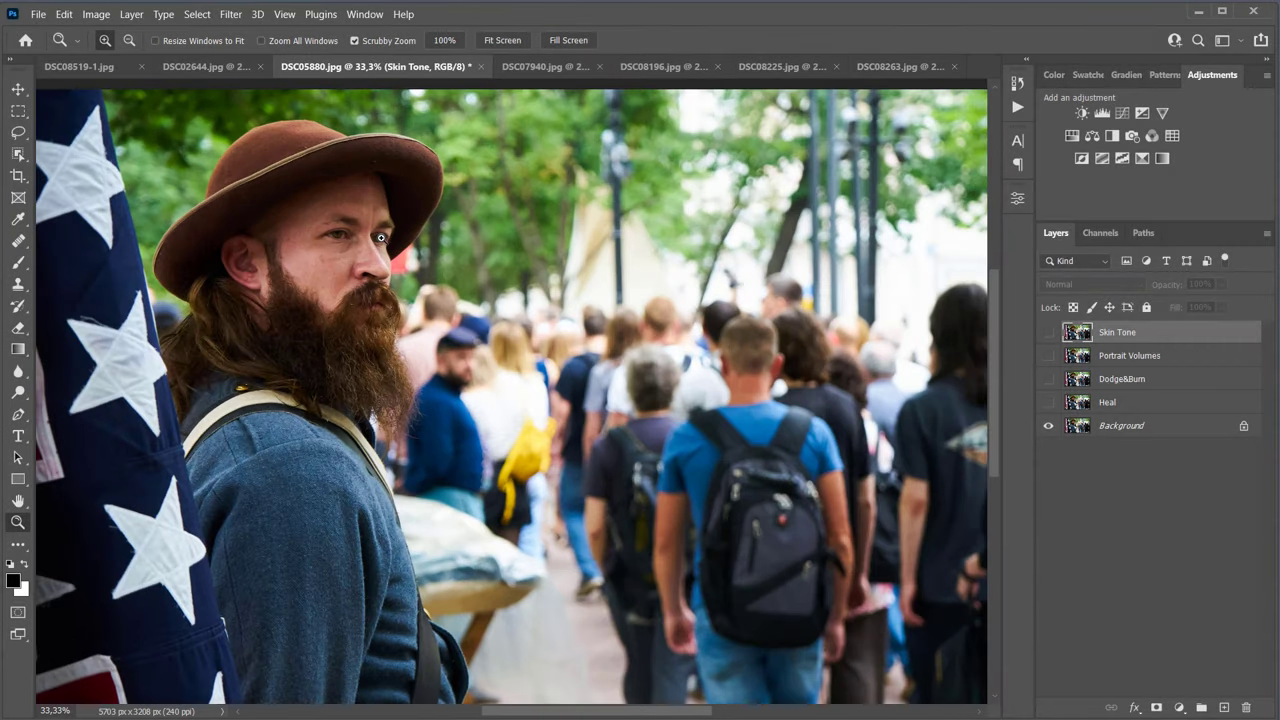
scroll(391, 293, "up", 1)
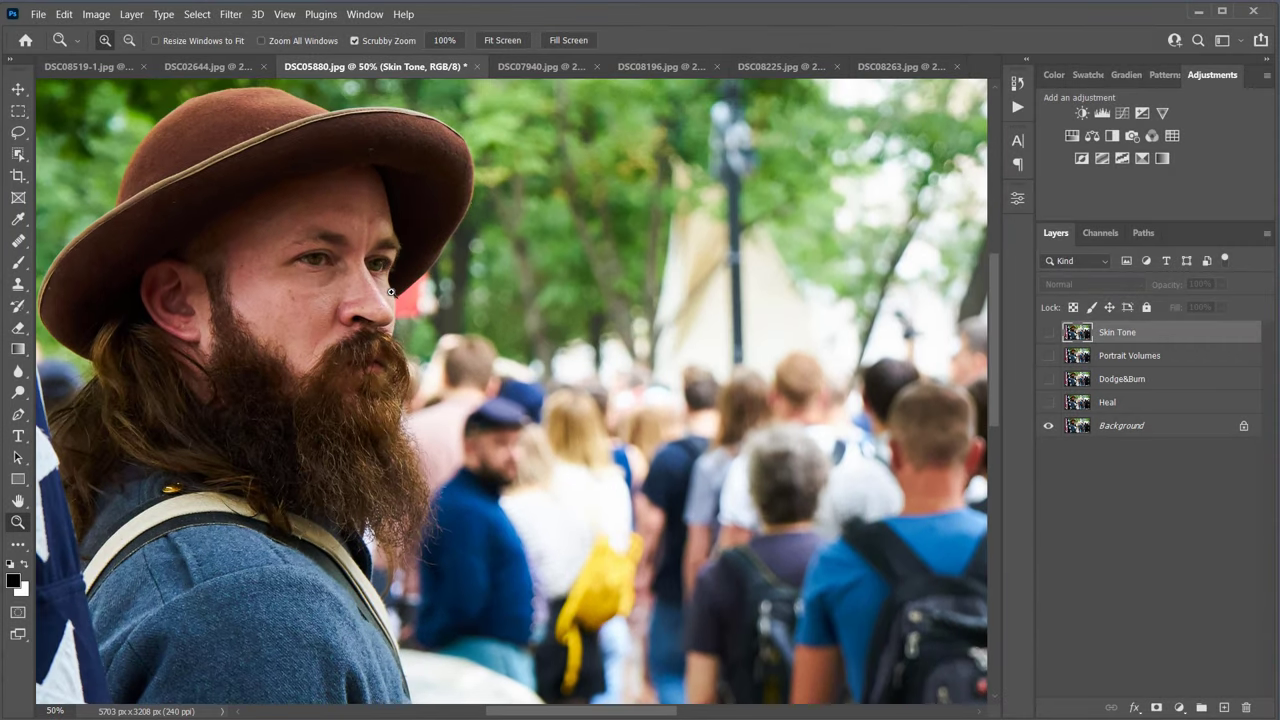
Step: Compare Skin Tone on and off, leave it visible, then view DSC07940 at 50%
left_click(1048, 333)
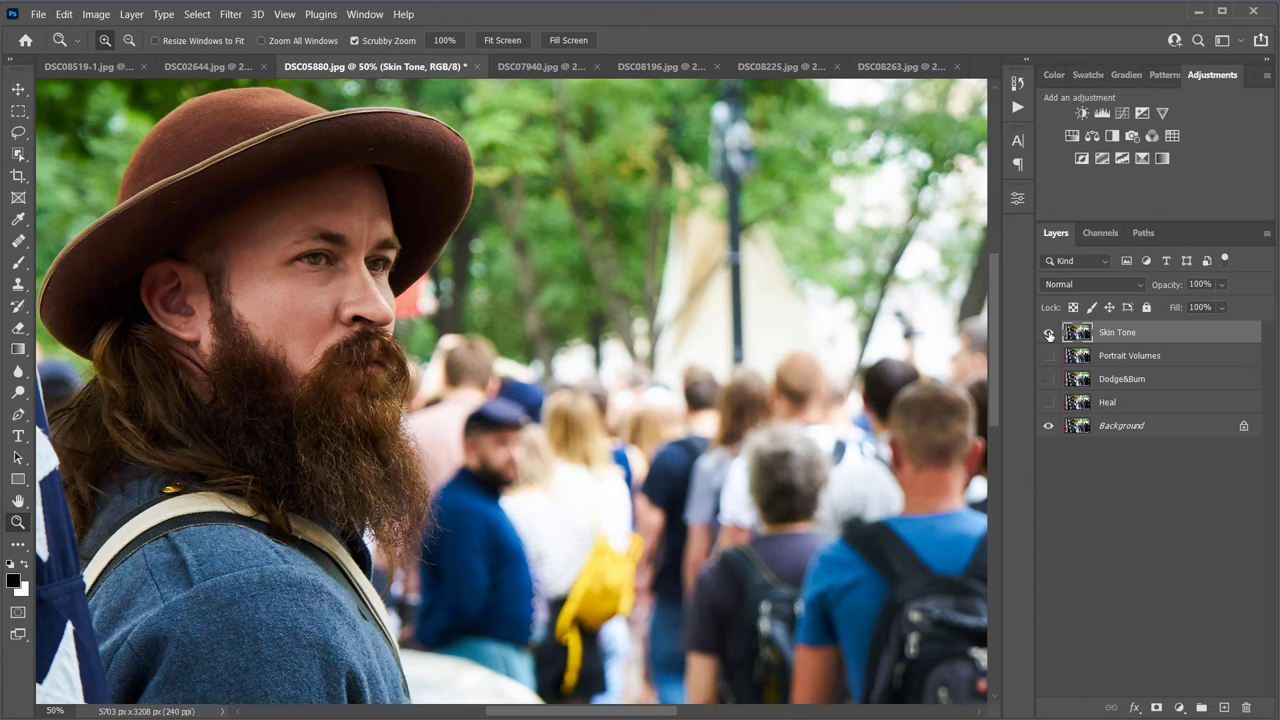
left_click(1048, 334)
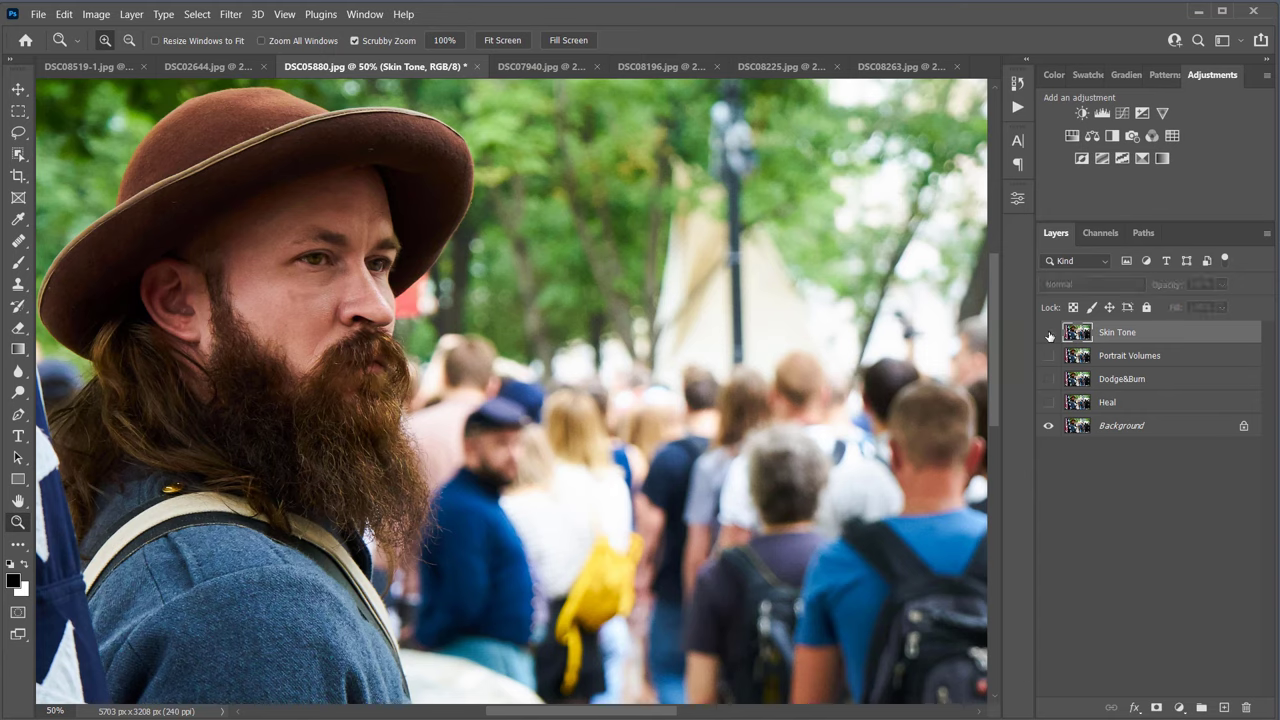
left_click(1048, 334)
left_click(1048, 334)
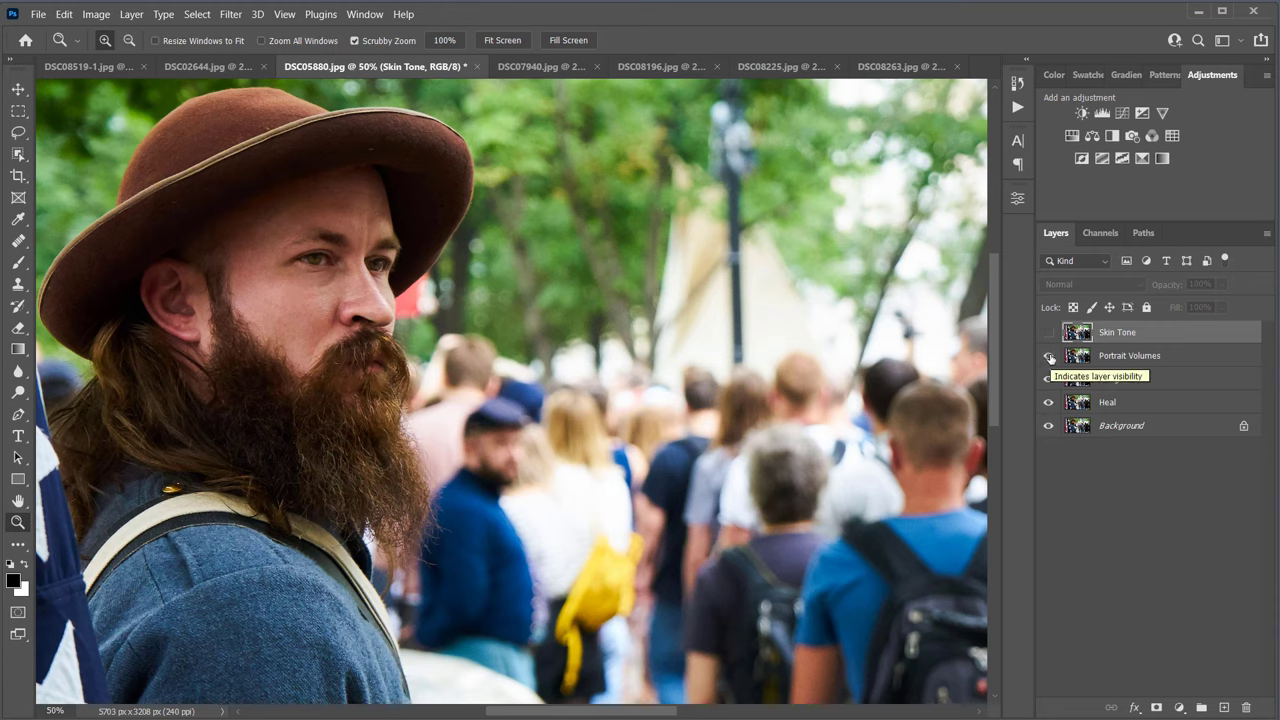
left_click(1049, 336)
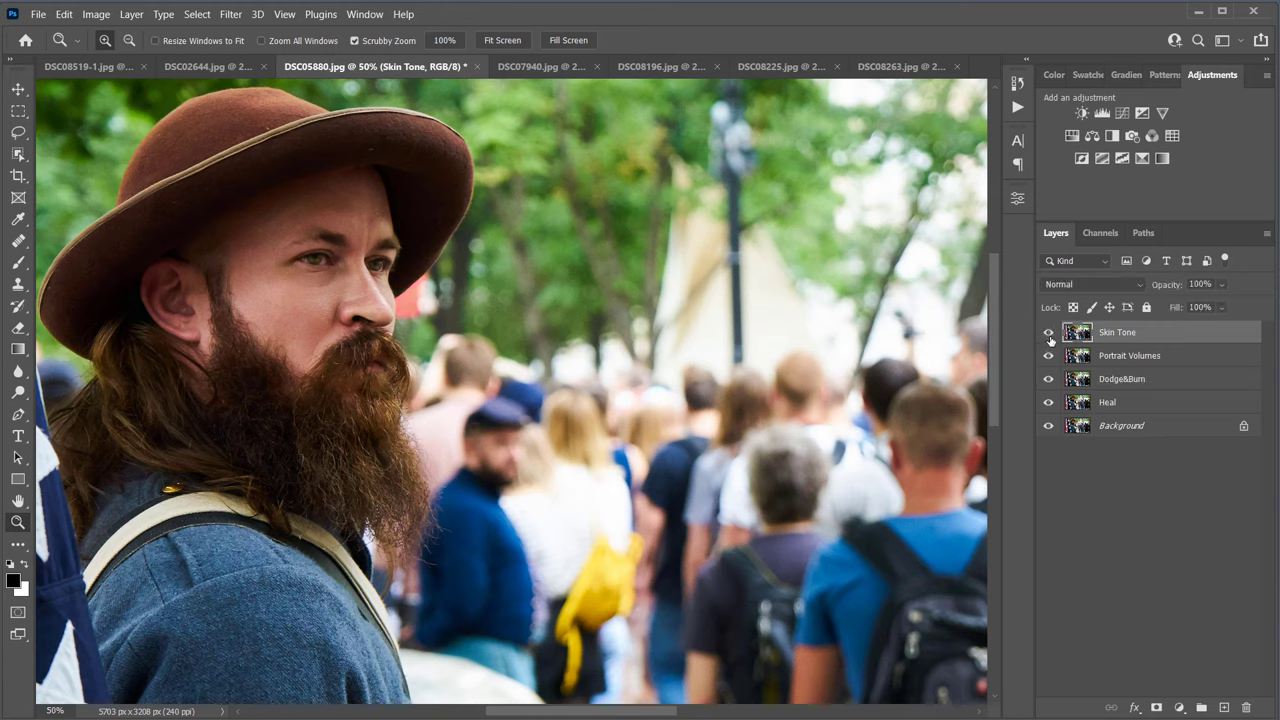
left_click(1049, 336)
left_click(1049, 336)
left_click(1049, 336)
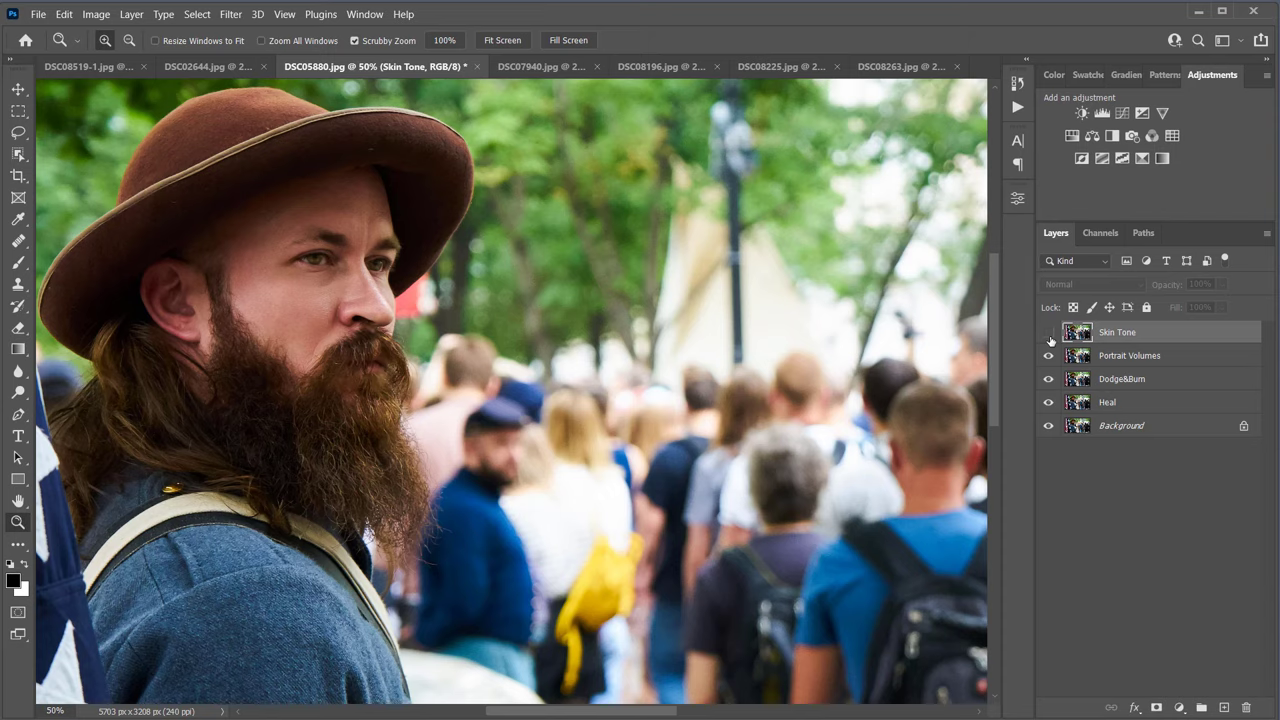
left_click(1049, 336)
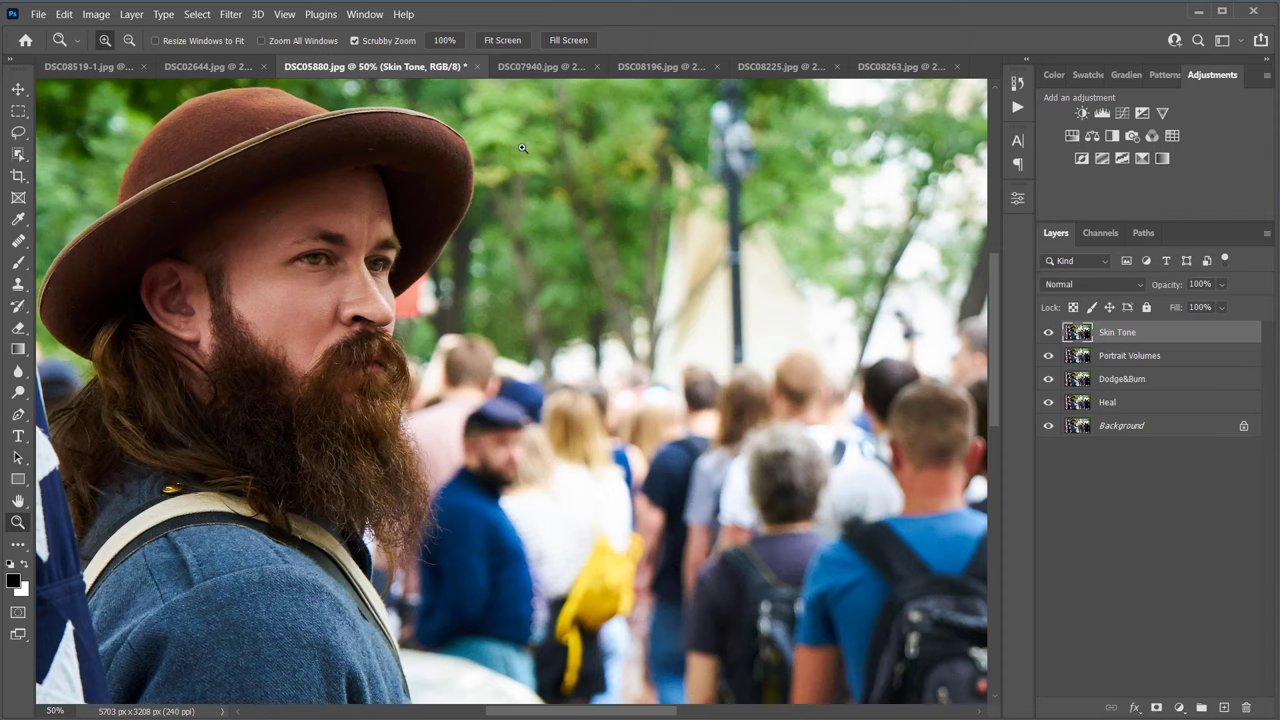
left_click(552, 68)
left_click_drag(552, 315, 622, 322)
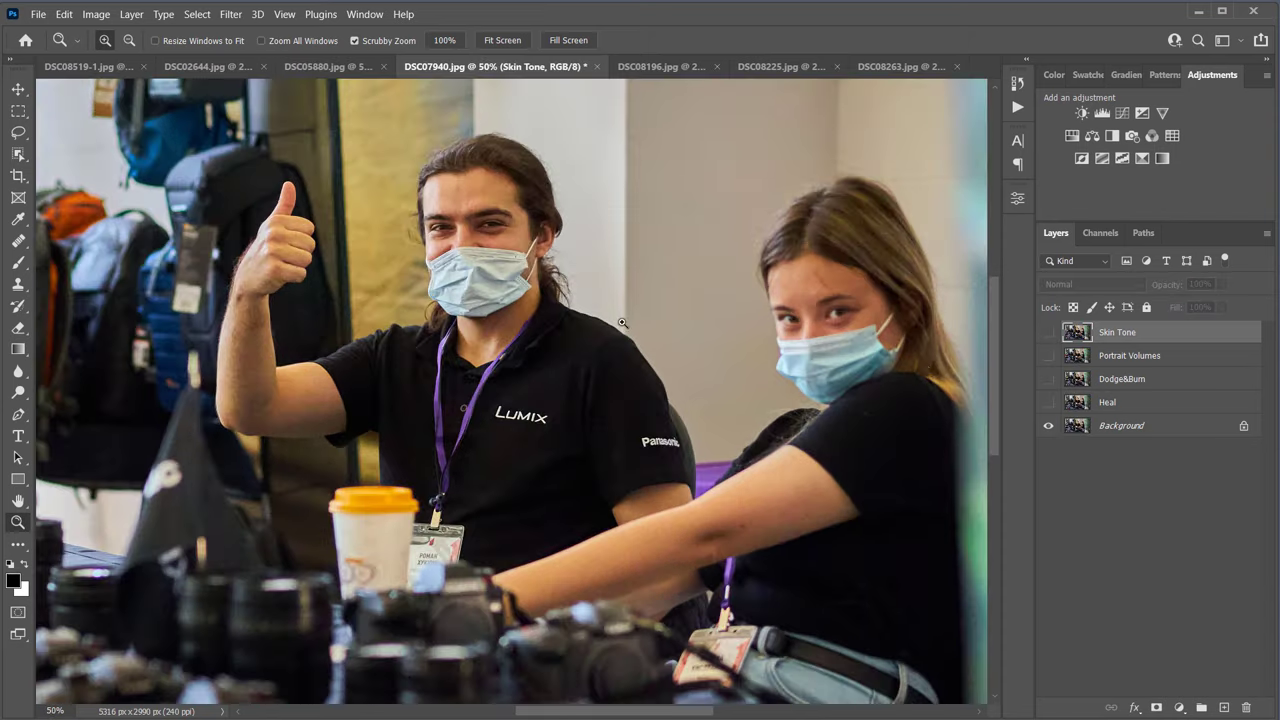
Step: On DSC07940, hide Heal, Dodge&Burn and Portrait Volumes, and compare Skin Tone before and after
left_click(1048, 402)
left_click(1049, 358)
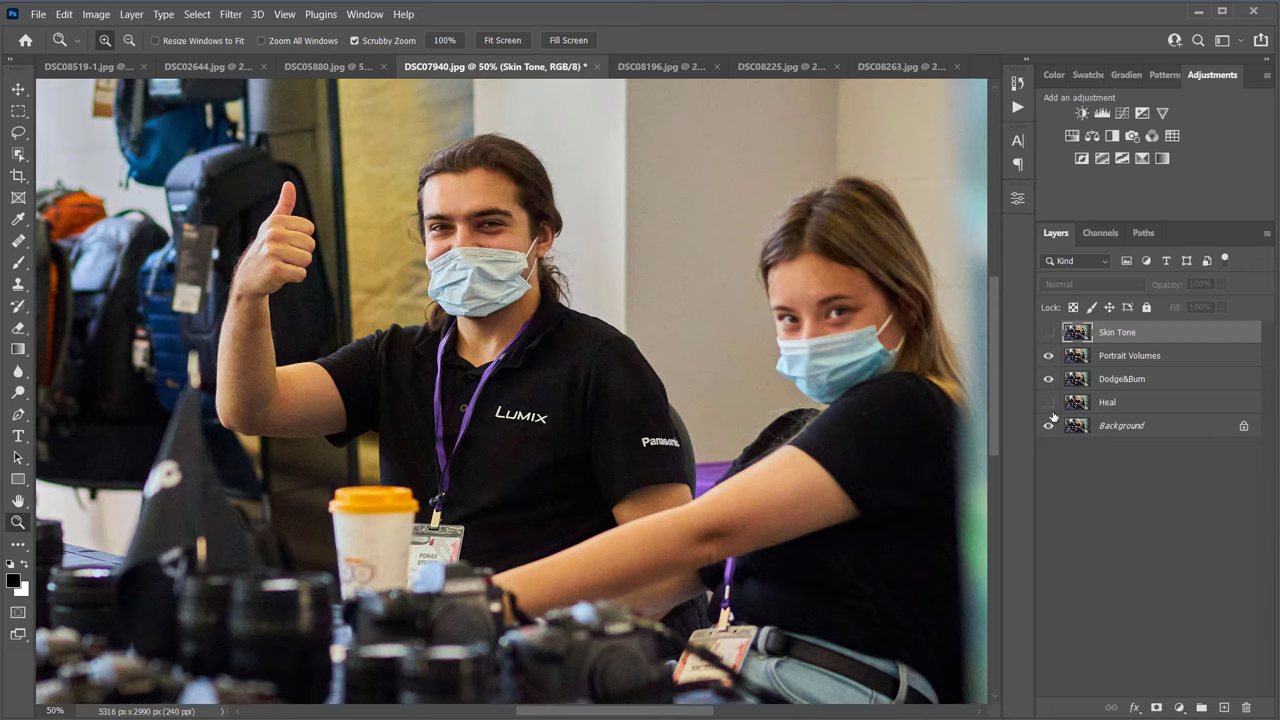
left_click_drag(1050, 414, 1052, 340)
left_click(1049, 333)
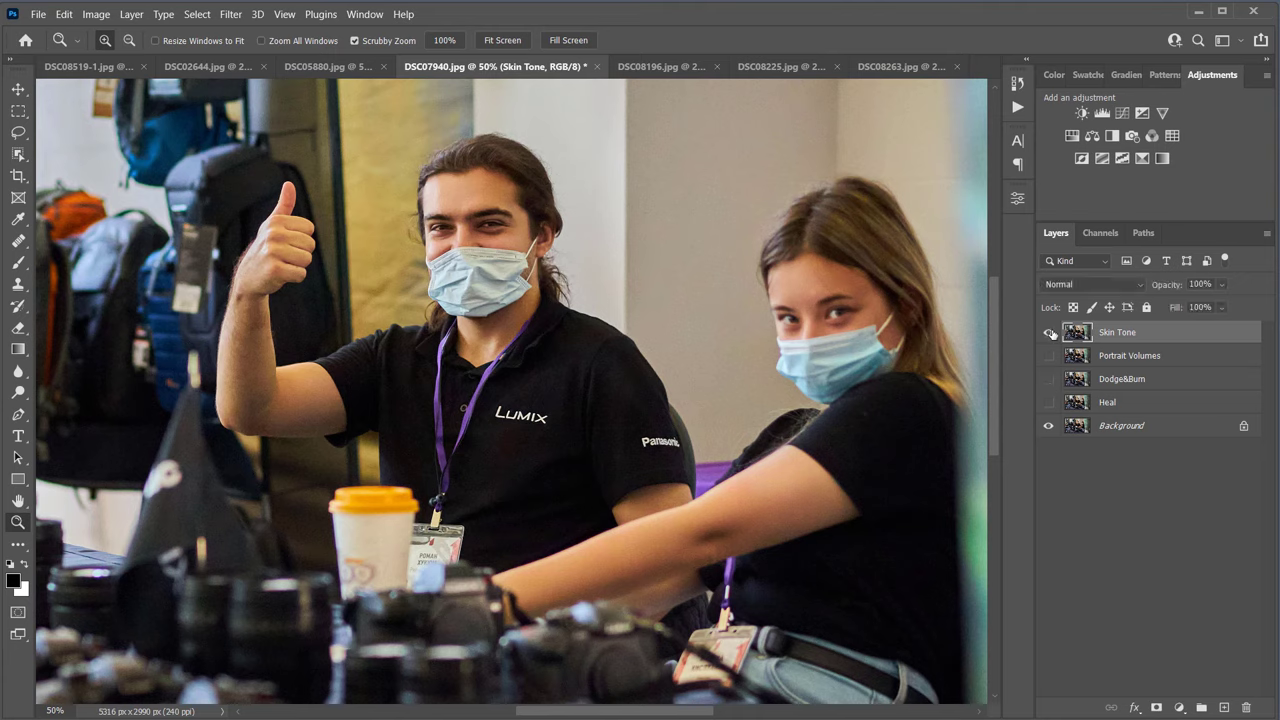
left_click(1049, 333)
left_click(1049, 333)
left_click(1049, 333)
Step: On DSC08196, zoom into the man in the red shirt and compare Skin Tone on and off
left_click(653, 67)
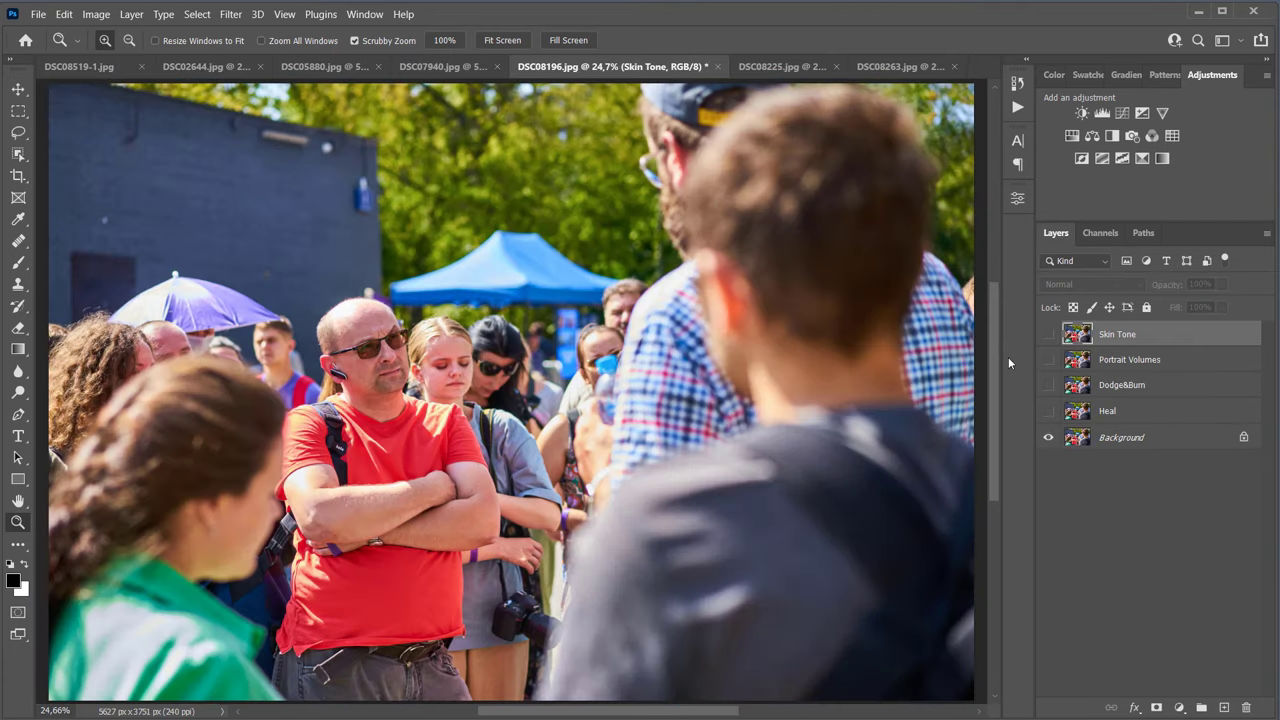
left_click(1049, 334)
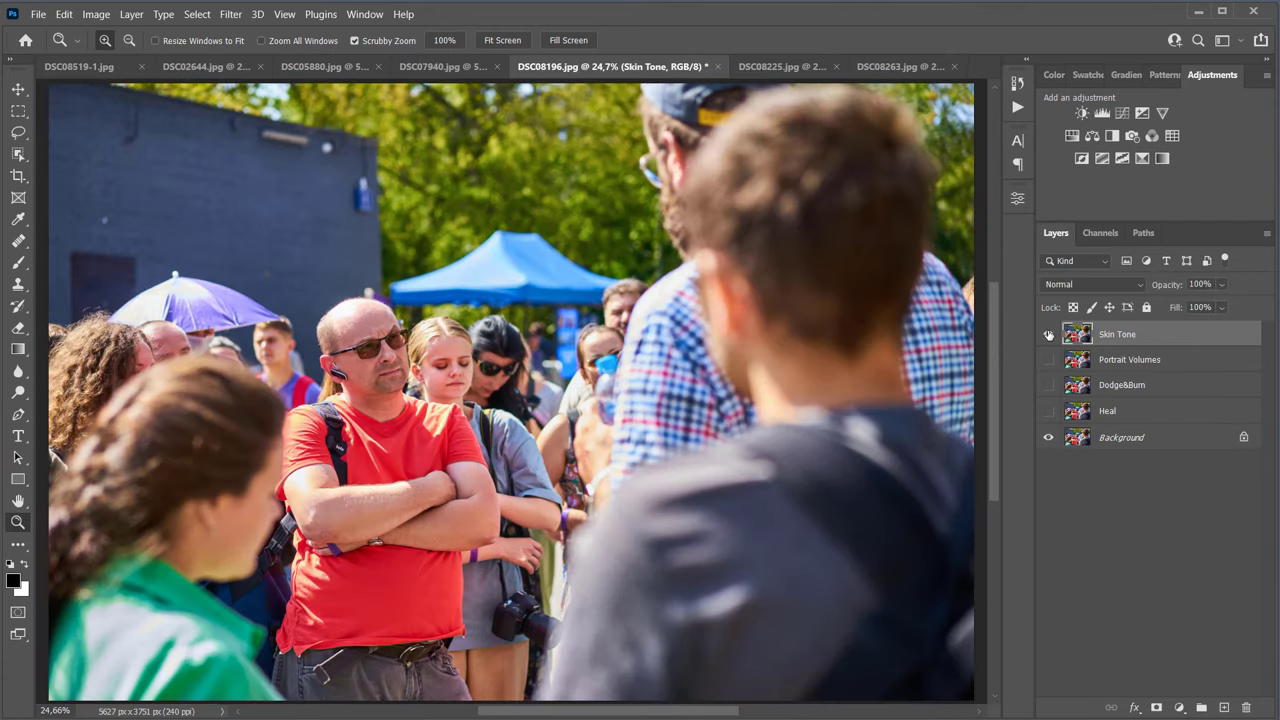
left_click(408, 428)
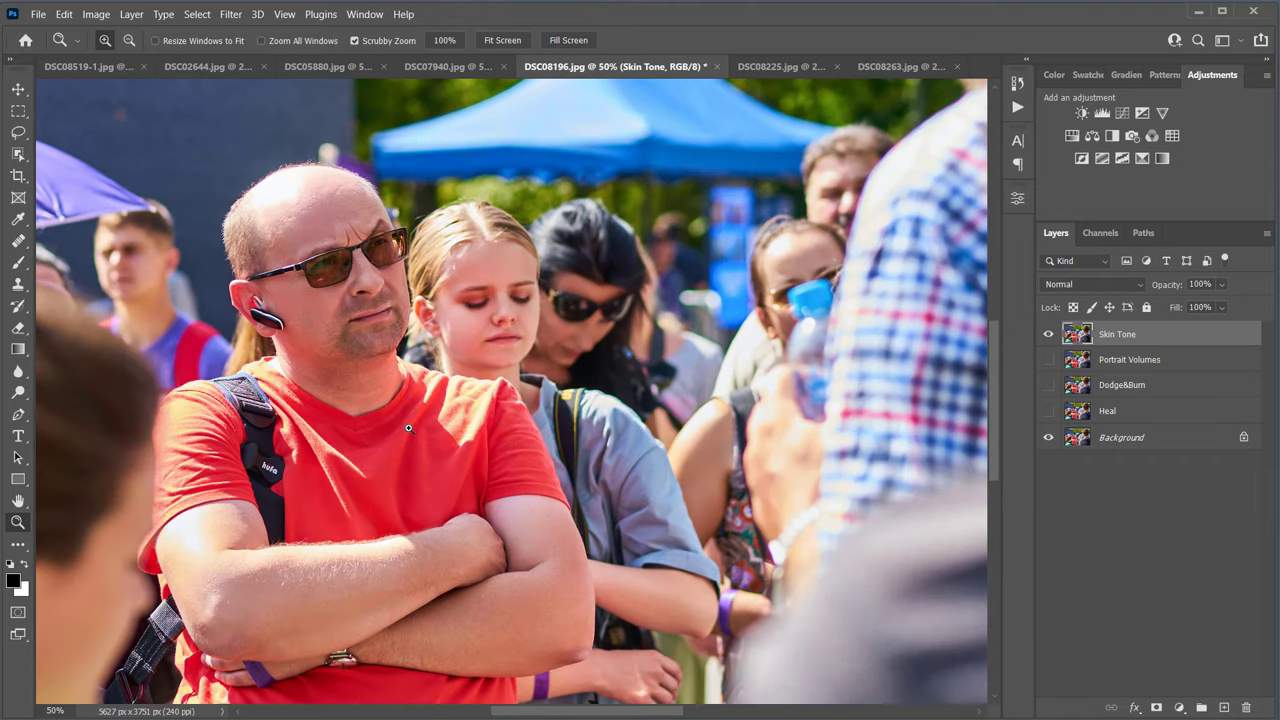
left_click(1048, 334)
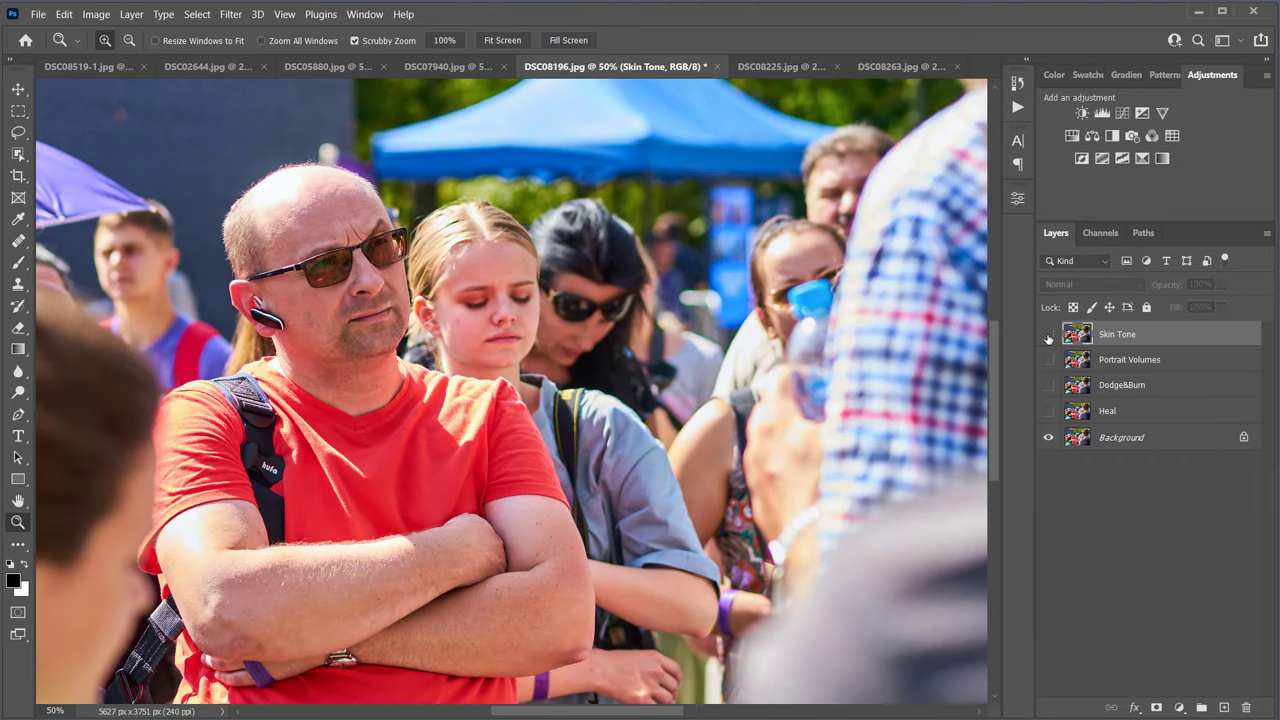
left_click(1048, 334)
left_click(1048, 334)
left_click(1048, 334)
left_click(1048, 334)
Step: Turn on Dodge&Burn and Skin Tone, then switch to DSC08225.jpg
left_click(1048, 385)
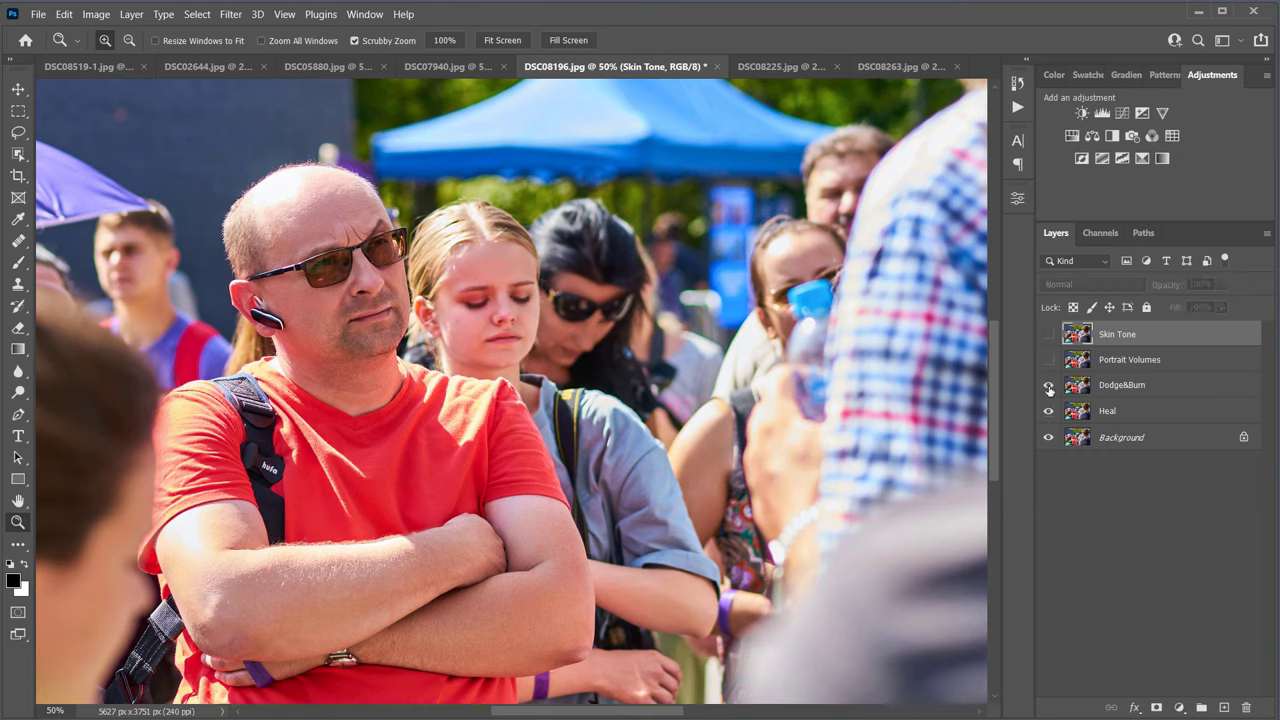
left_click(1048, 334)
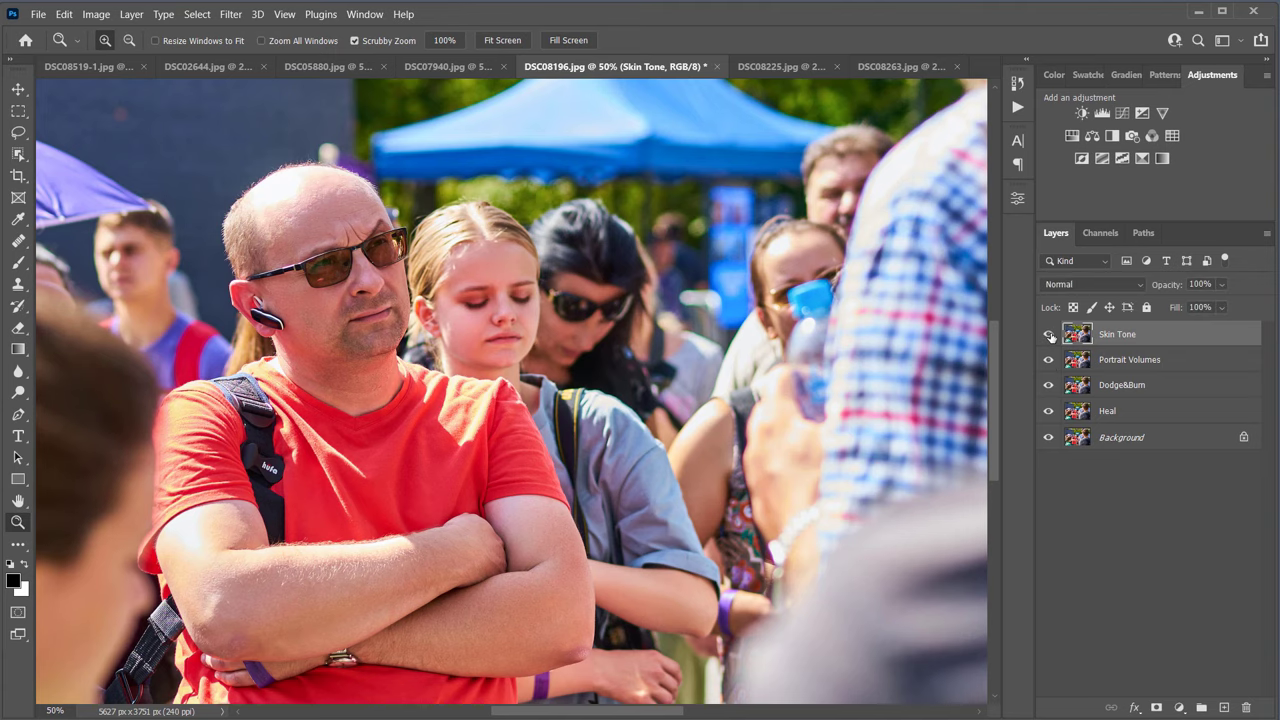
left_click(795, 68)
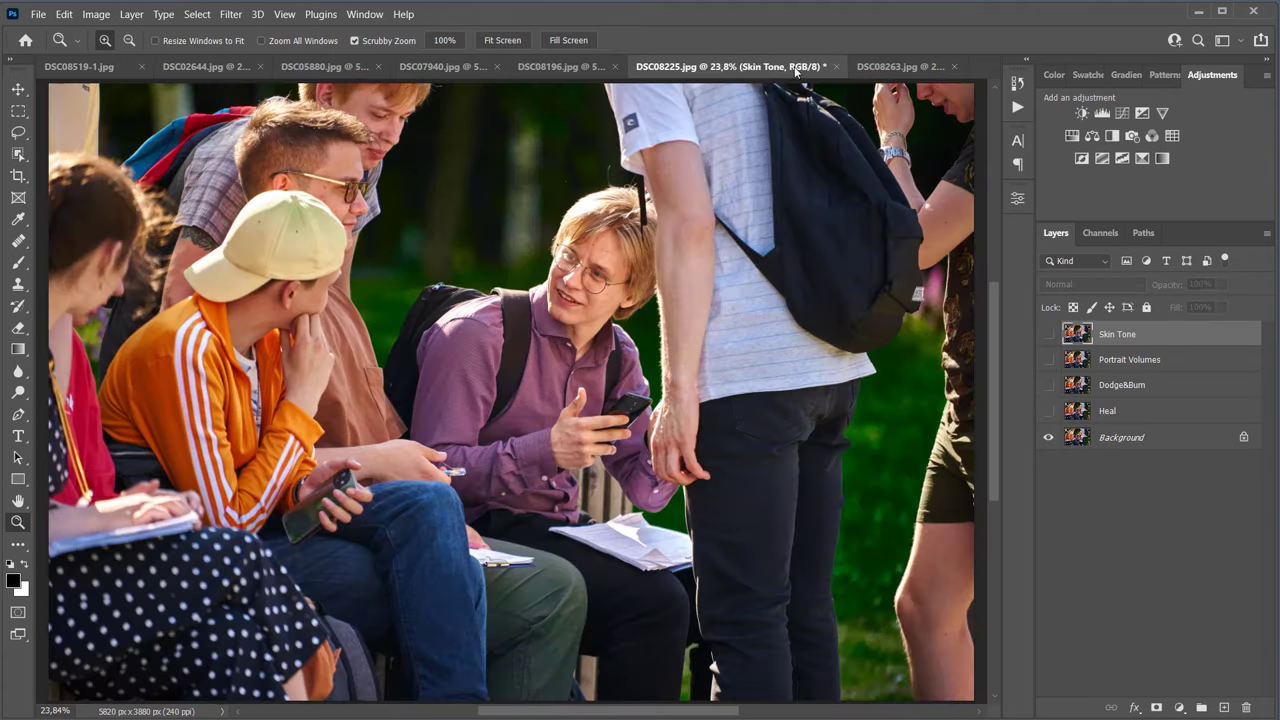
Step: Zoom to 50% and centre the seated man in purple
left_click(432, 288)
left_click(432, 288)
left_click(432, 288)
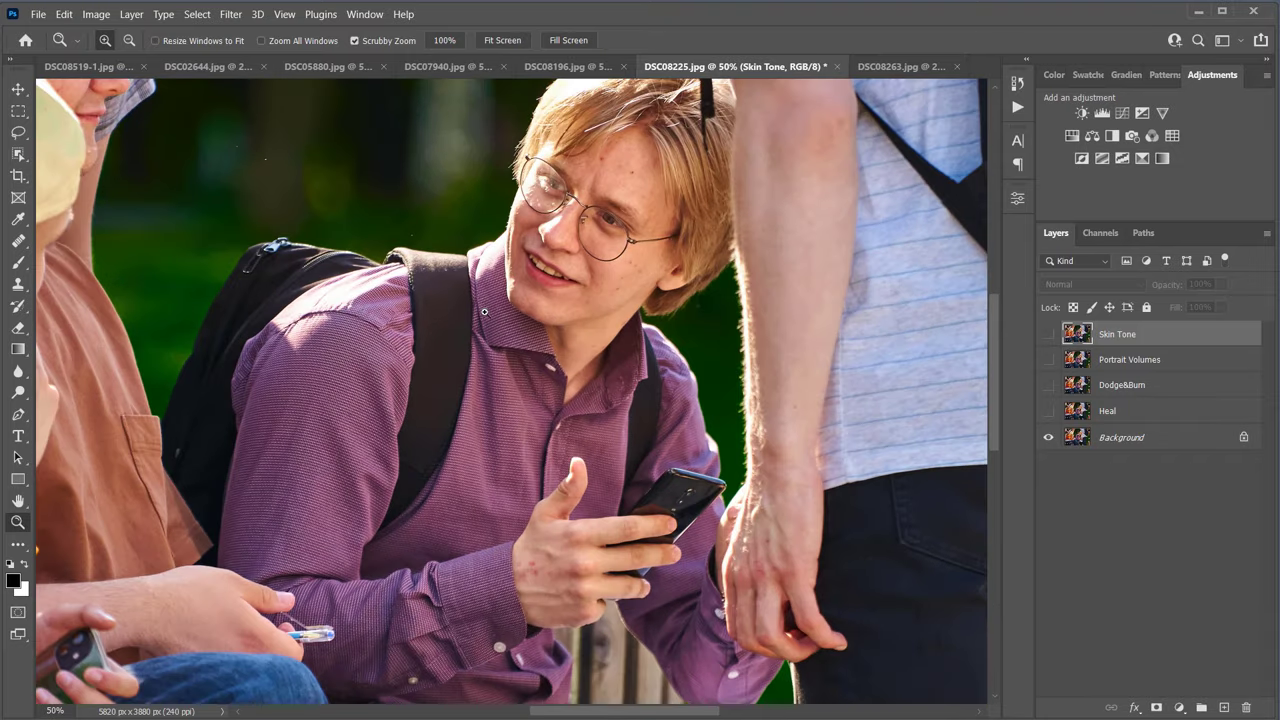
left_click_drag(432, 288, 507, 368)
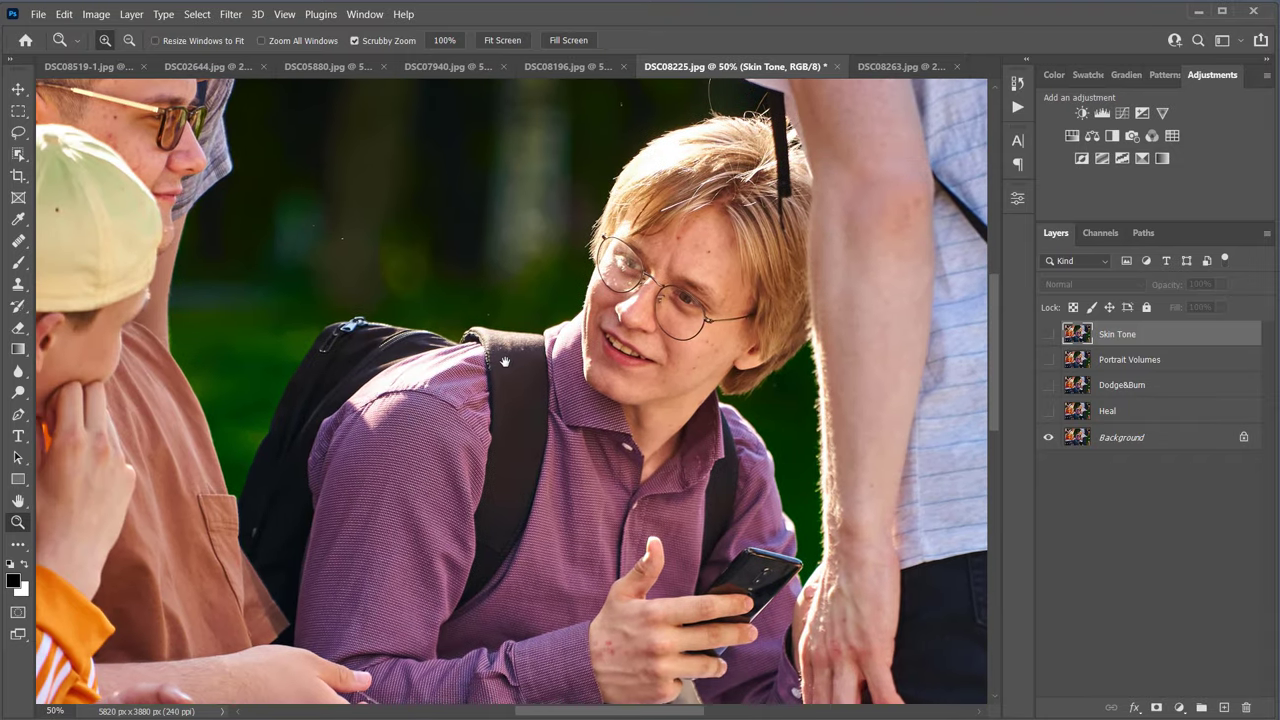
Step: Compare the Skin Tone retouch on the man in purple by toggling it on and off
left_click(1049, 336)
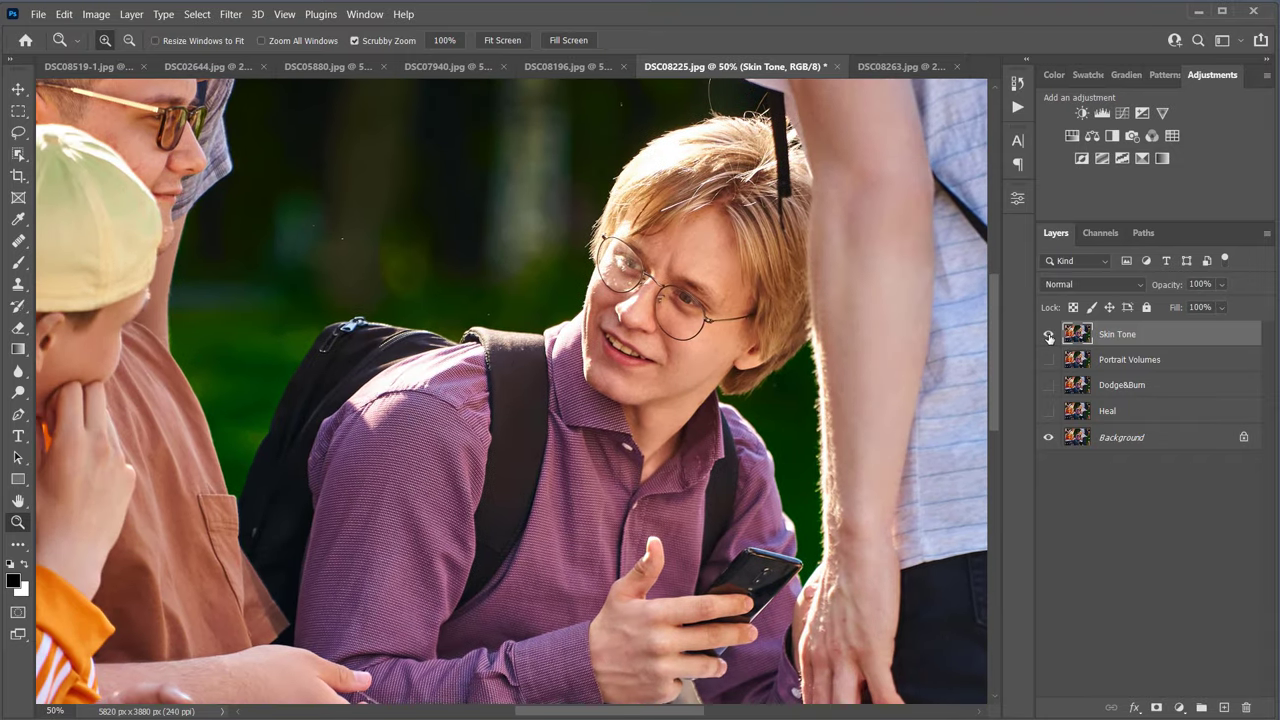
left_click(1049, 337)
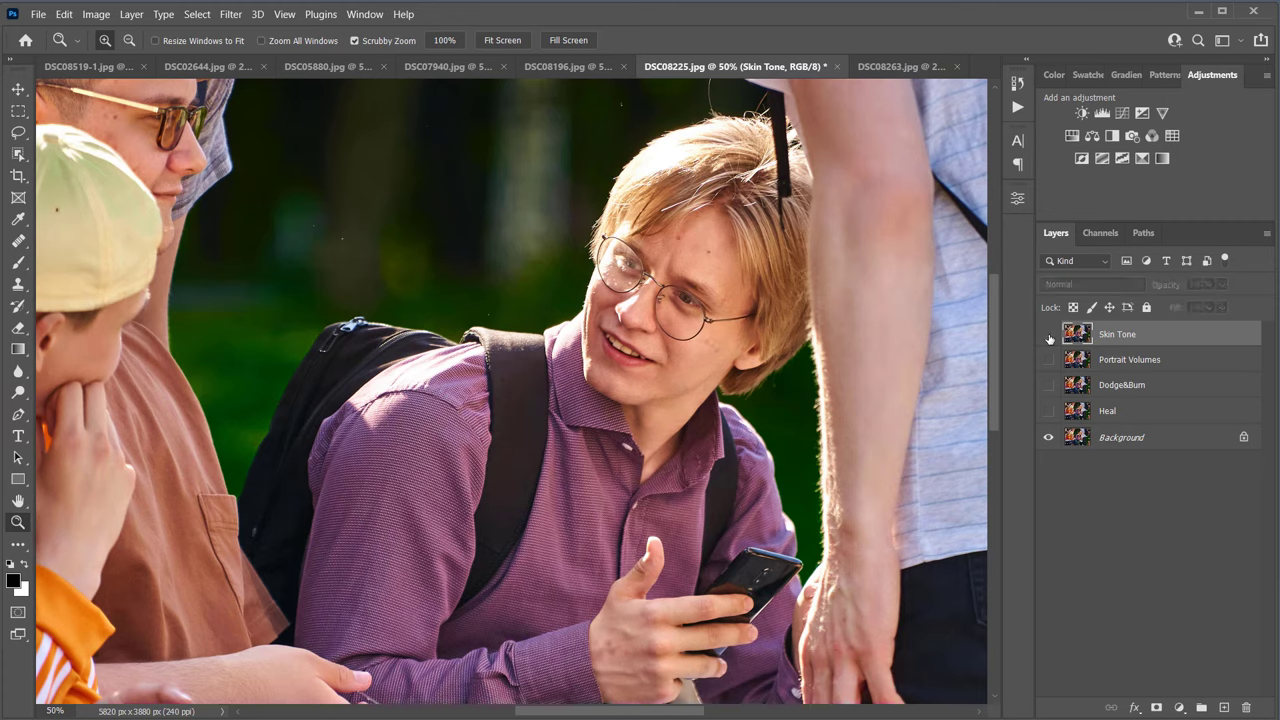
left_click(1049, 336)
left_click(1049, 336)
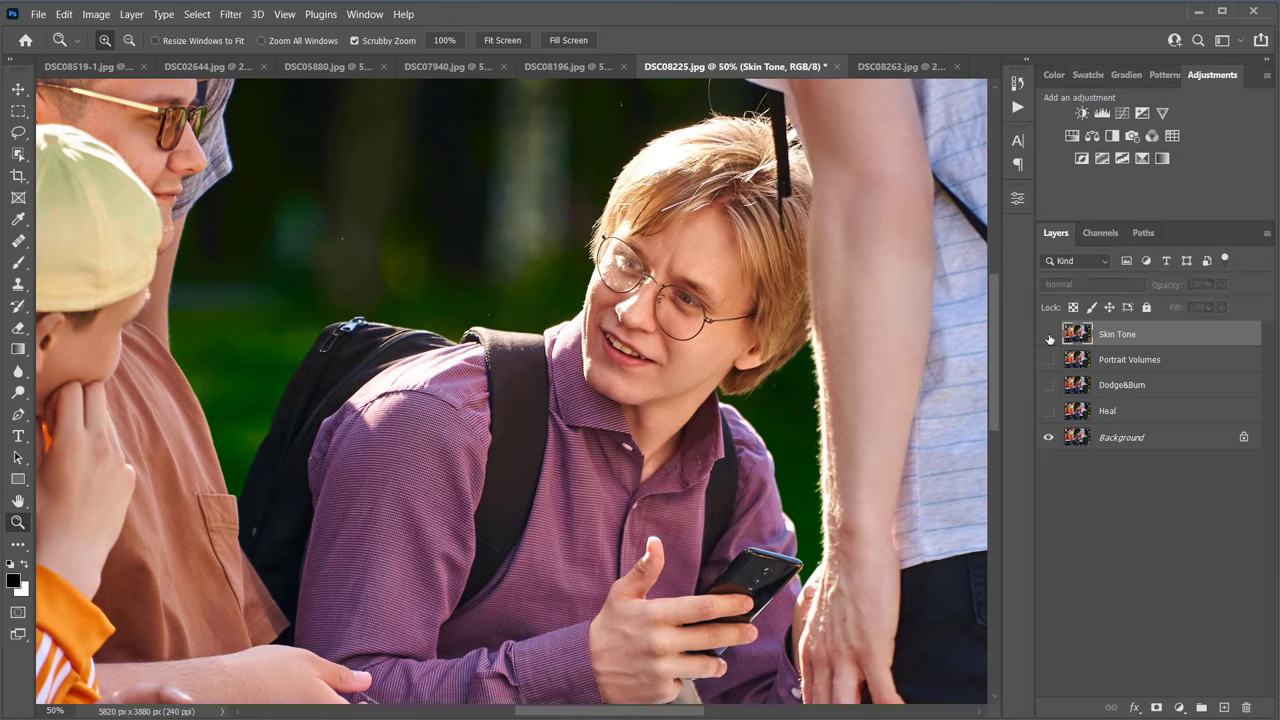
left_click(1049, 336)
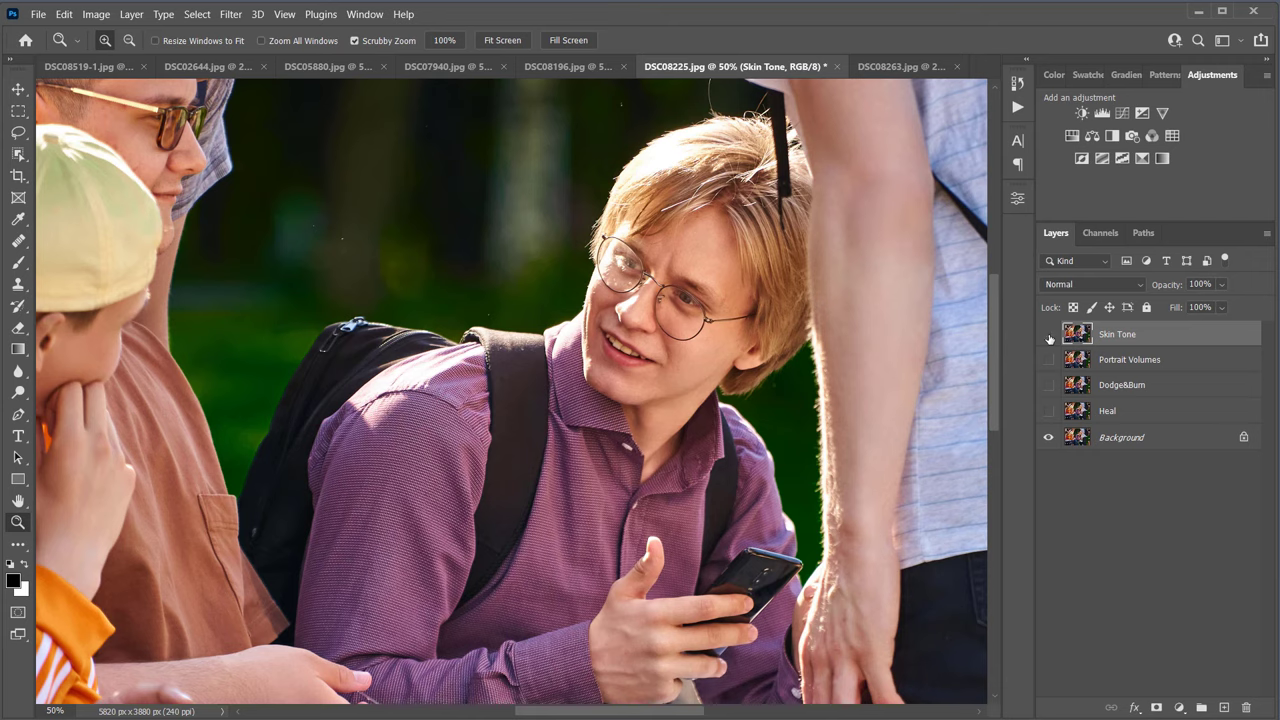
left_click(1049, 336)
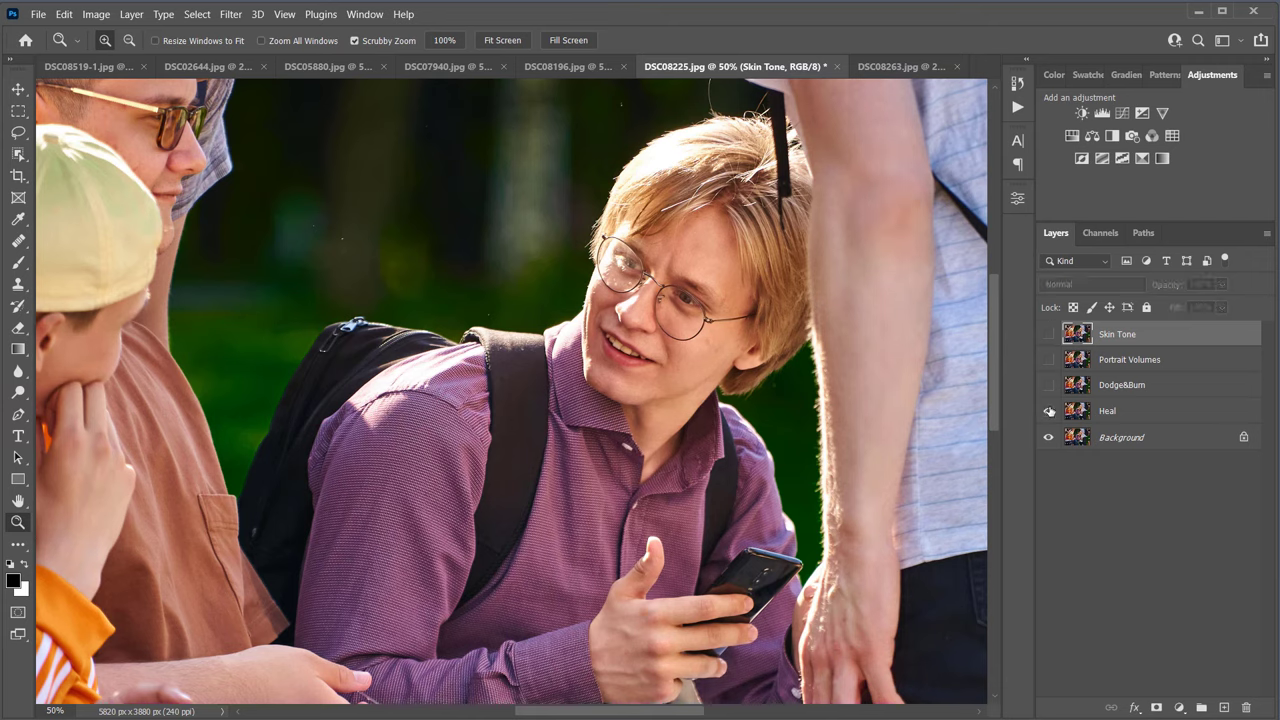
Step: Enable Dodge&Burn, Portrait Volumes and Skin Tone, fit the portrait, and switch to DSC08263
left_click(1049, 385)
left_click(1049, 360)
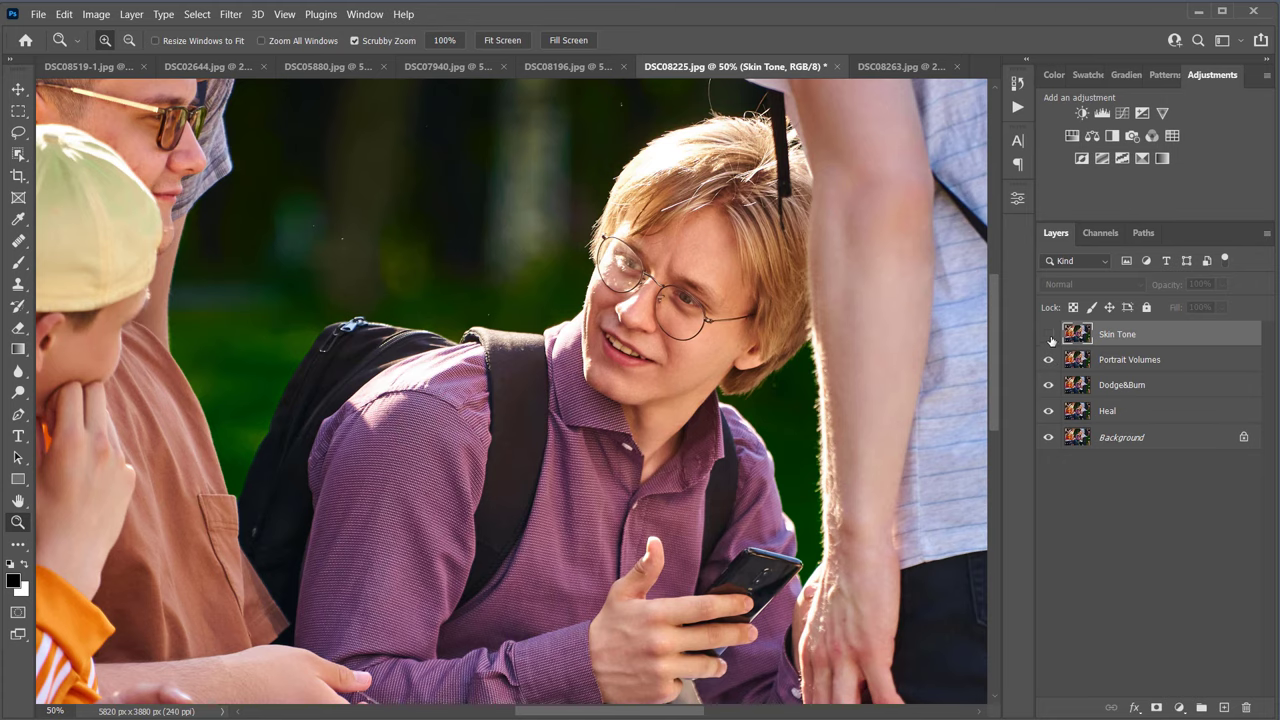
left_click(1049, 335)
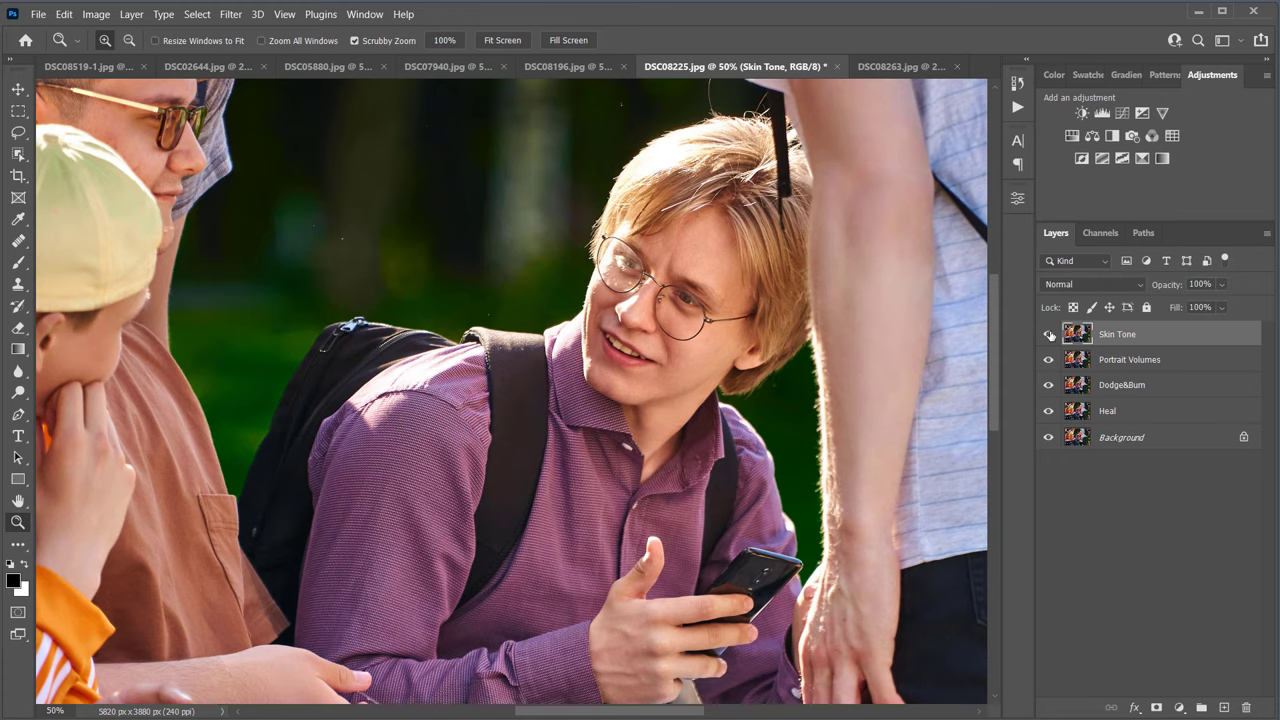
left_click(502, 40)
left_click(899, 68)
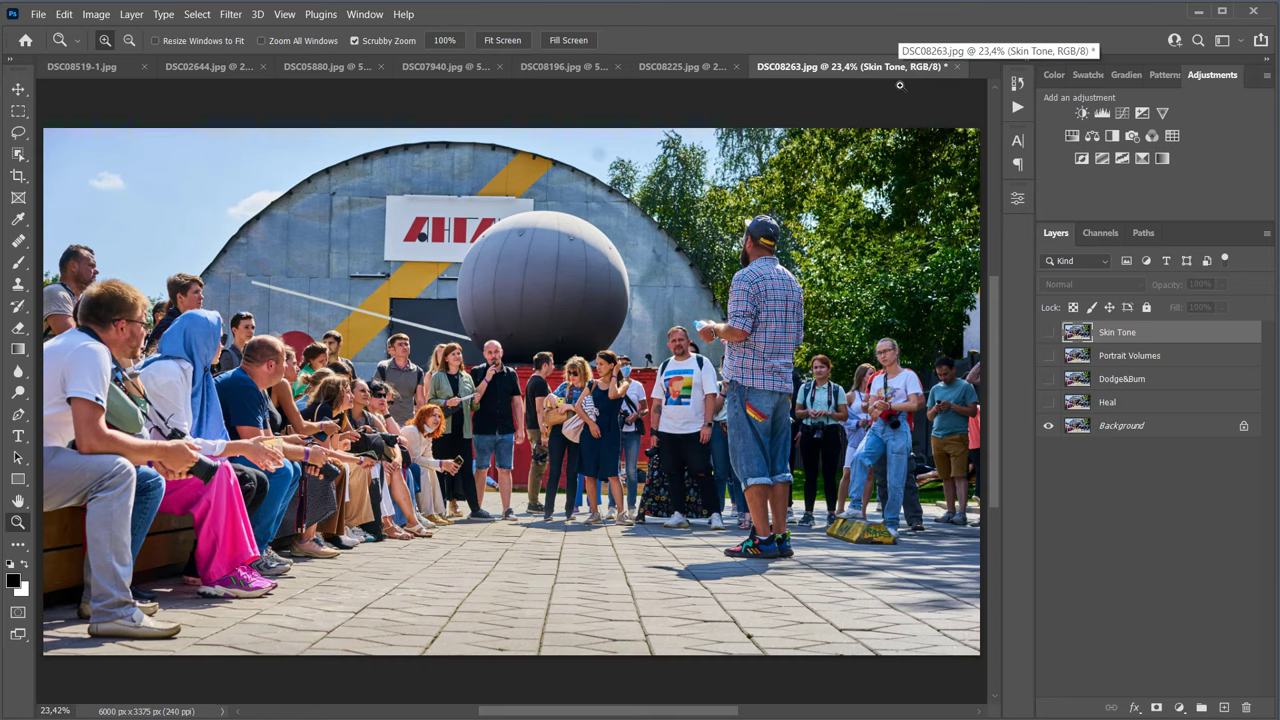
Step: Zoom into the crowd's faces and compare the Skin Tone retouch on and off
left_click_drag(360, 415, 457, 415)
left_click(534, 417)
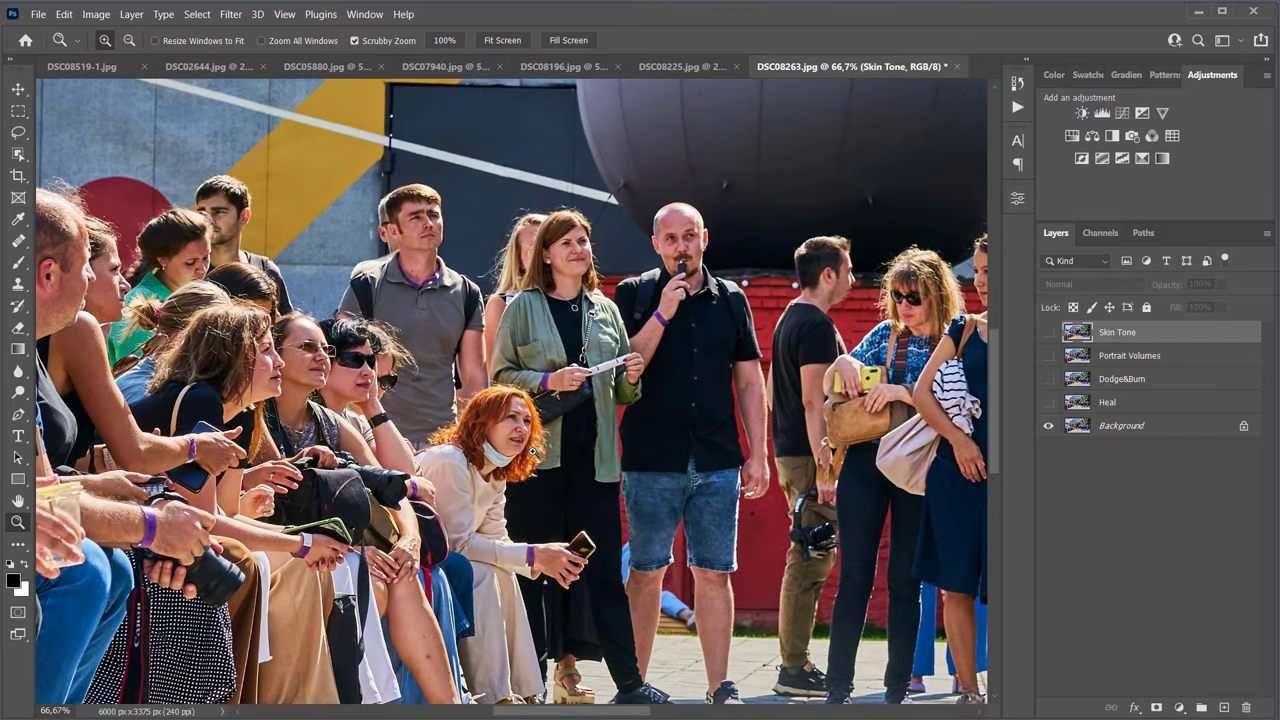
scroll(902, 440, "down", 2)
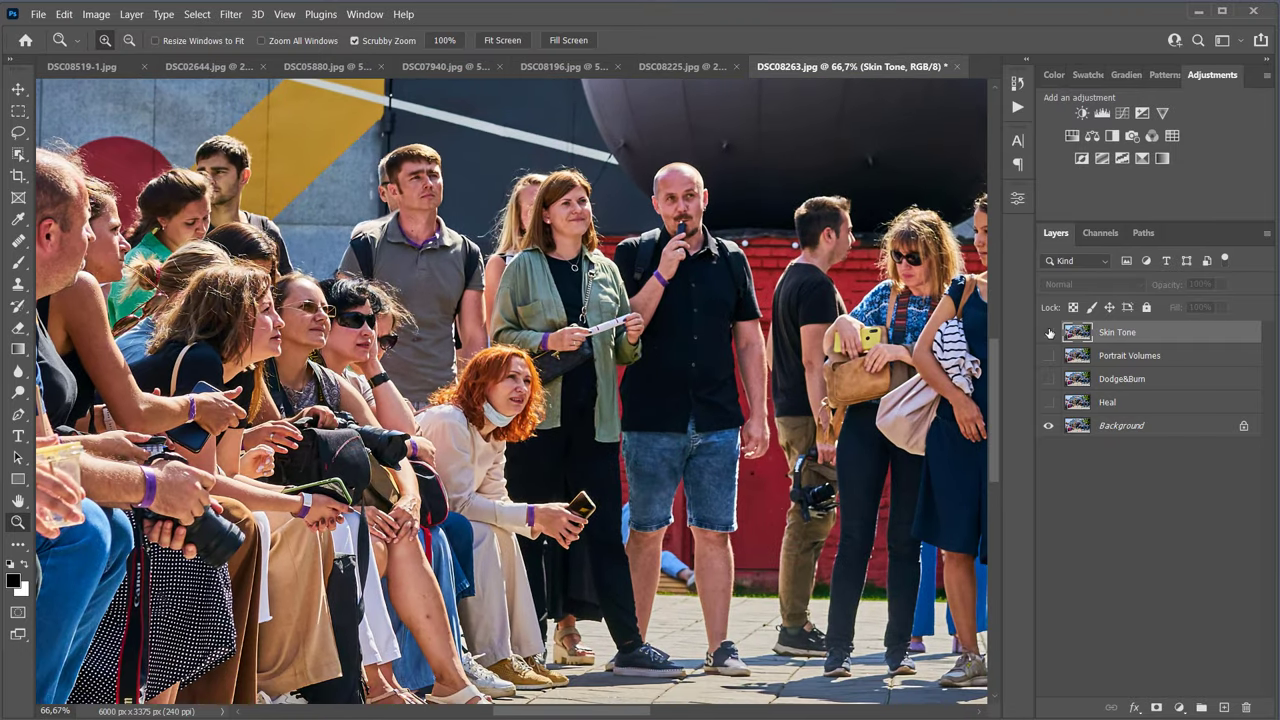
left_click(1048, 332)
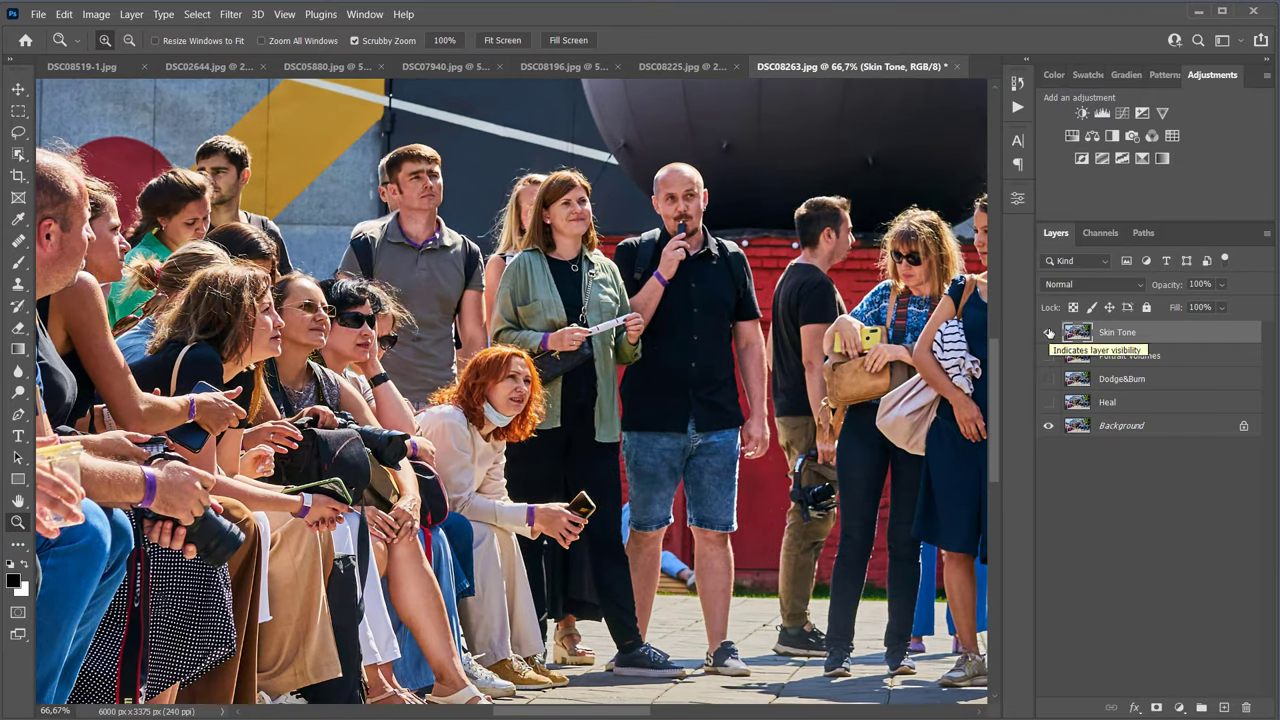
left_click(1049, 333)
left_click(1049, 333)
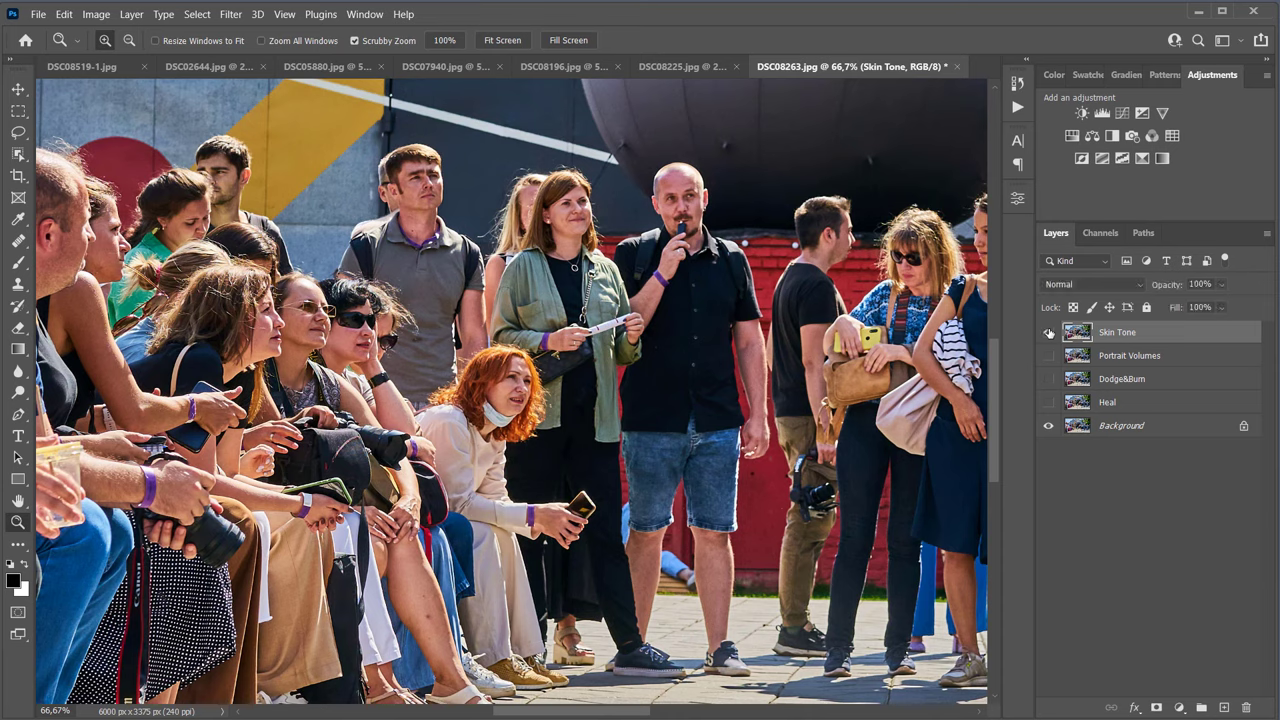
left_click(1049, 333)
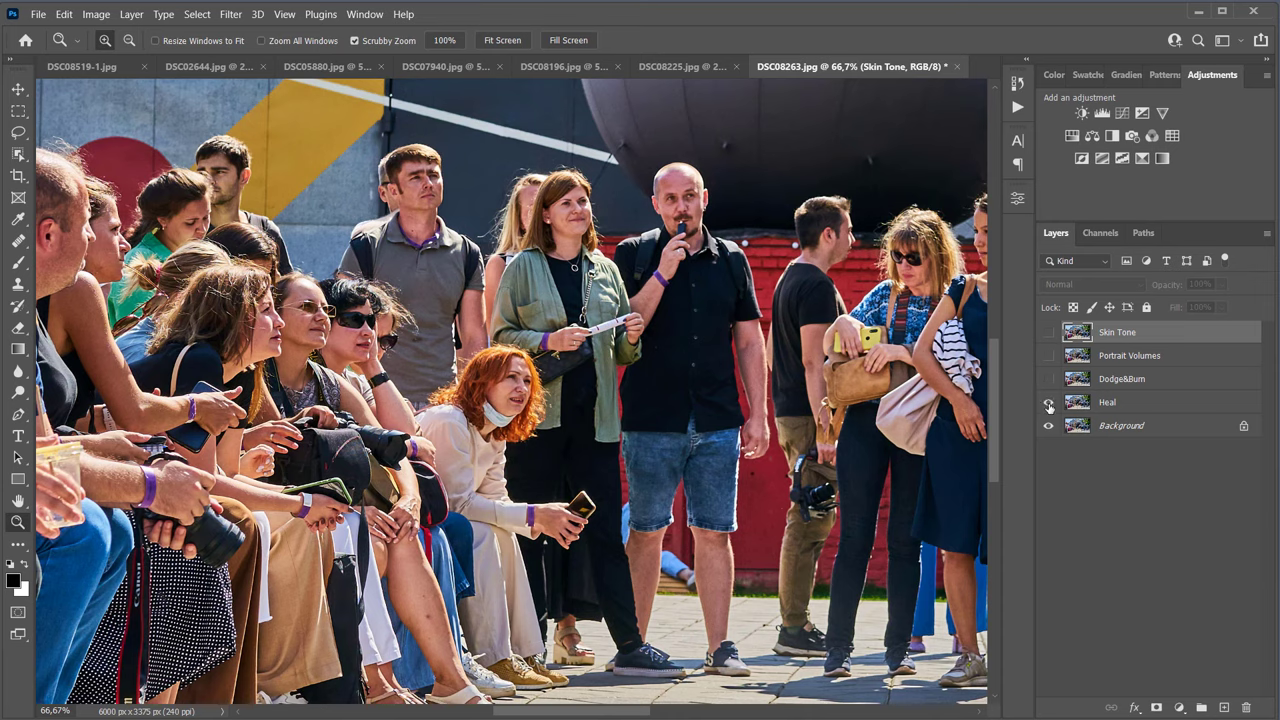
Step: Show the Heal retouch and inspect the people on the photo's right side
left_click(1049, 403)
left_click_drag(806, 440, 176, 440)
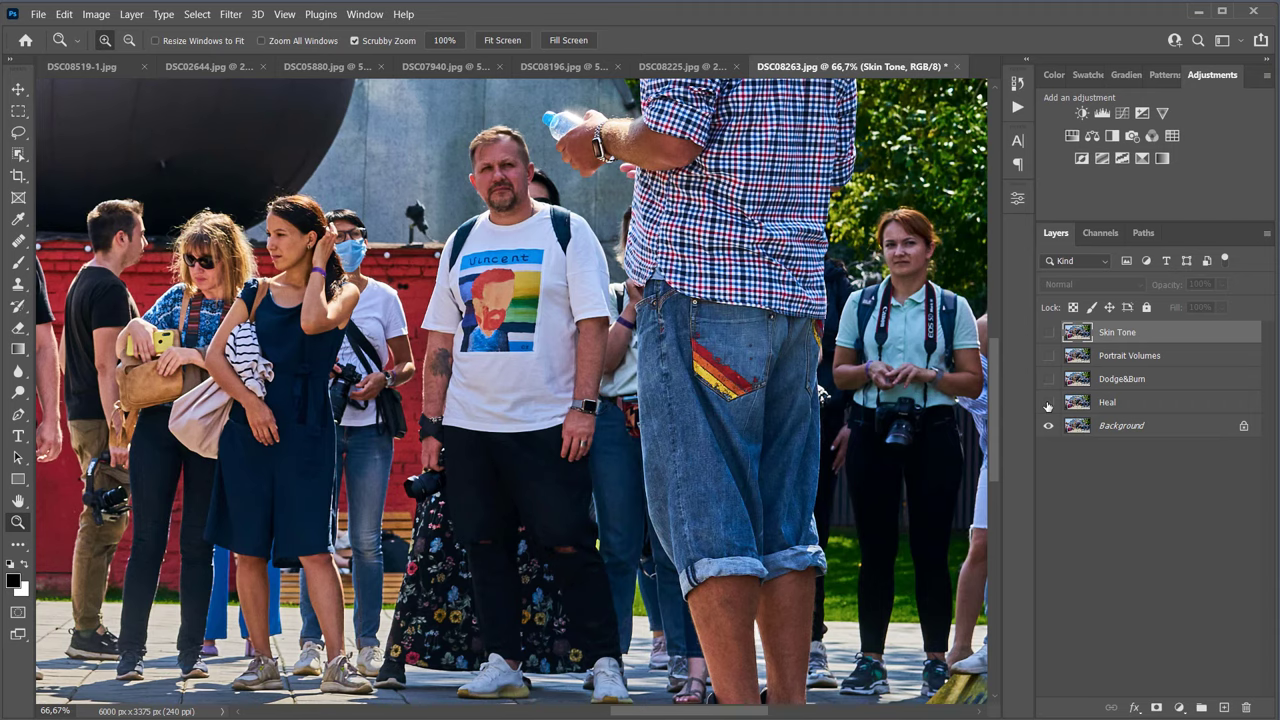
scroll(955, 405, "right", 5)
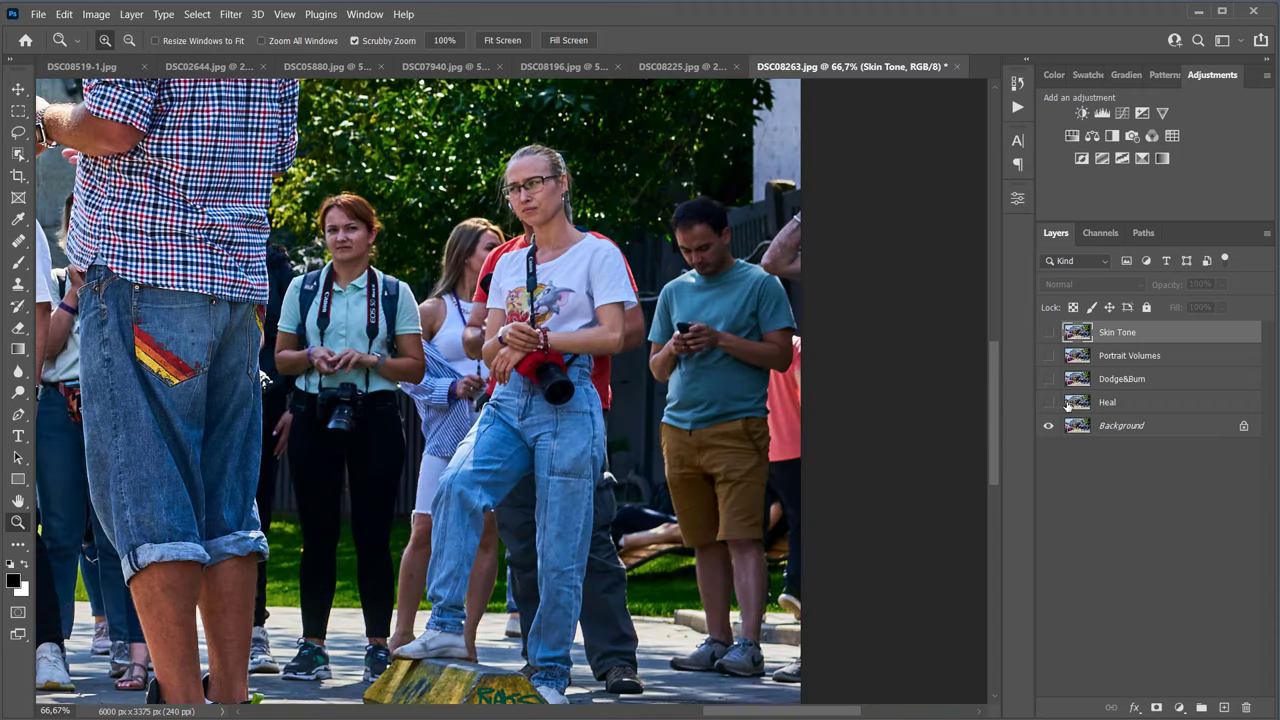
left_click(1049, 403)
scroll(174, 340, "left", 7)
scroll(323, 366, "left", 5)
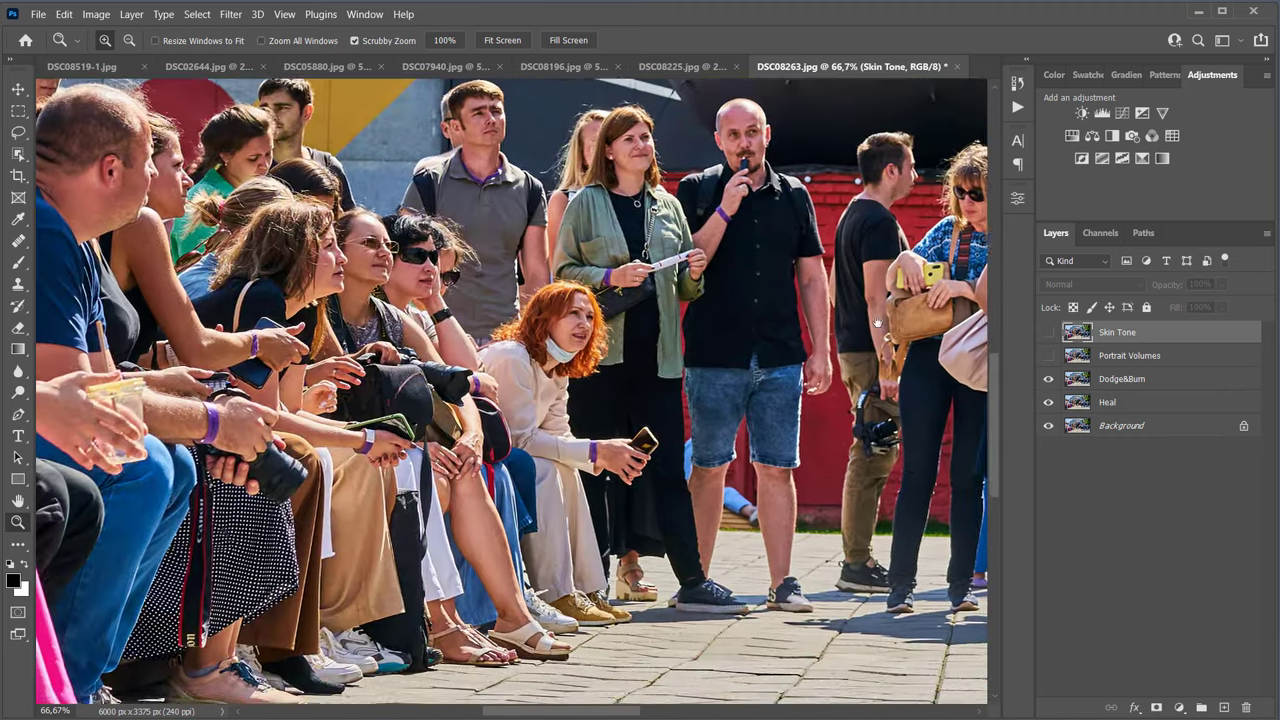
scroll(876, 322, "right", 3)
scroll(876, 322, "up", 2)
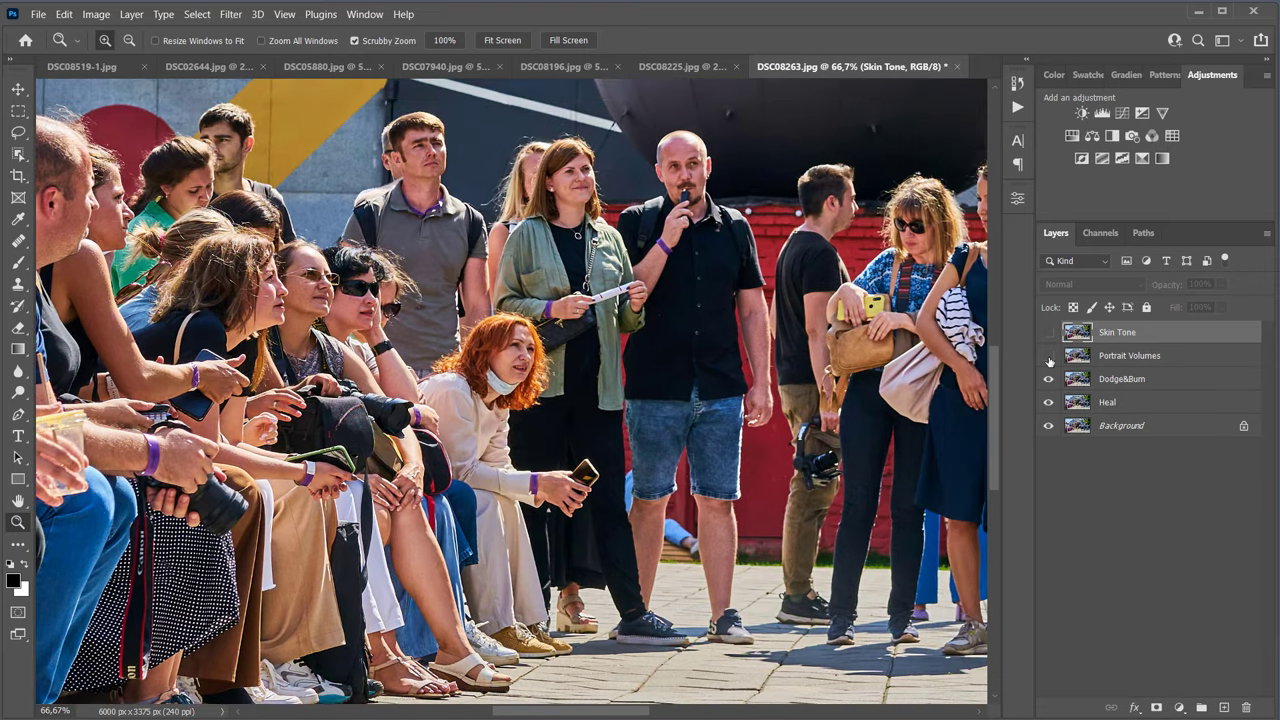
Step: Compare Portrait Volumes on and off, including on the seated people at left
left_click(1049, 358)
left_click(1049, 358)
left_click(1049, 358)
left_click(1049, 357)
left_click(1047, 358)
left_click(1047, 358)
left_click_drag(226, 290, 486, 359)
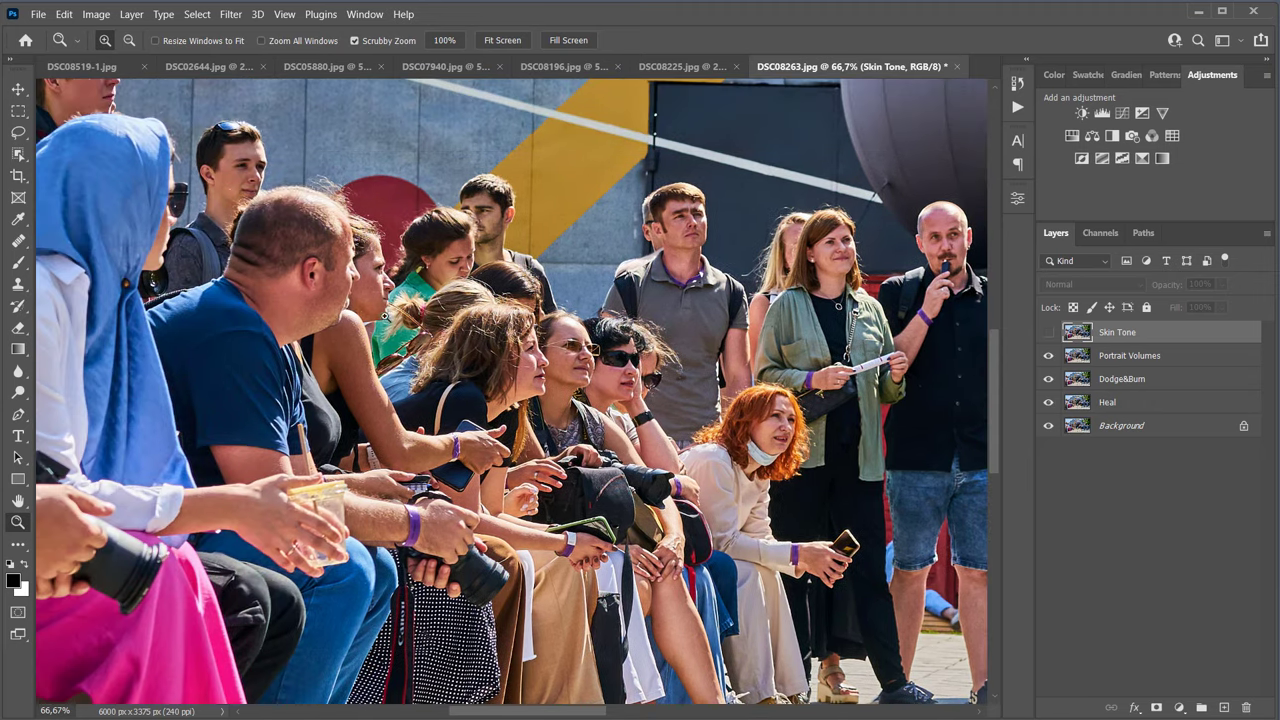
left_click(1049, 358)
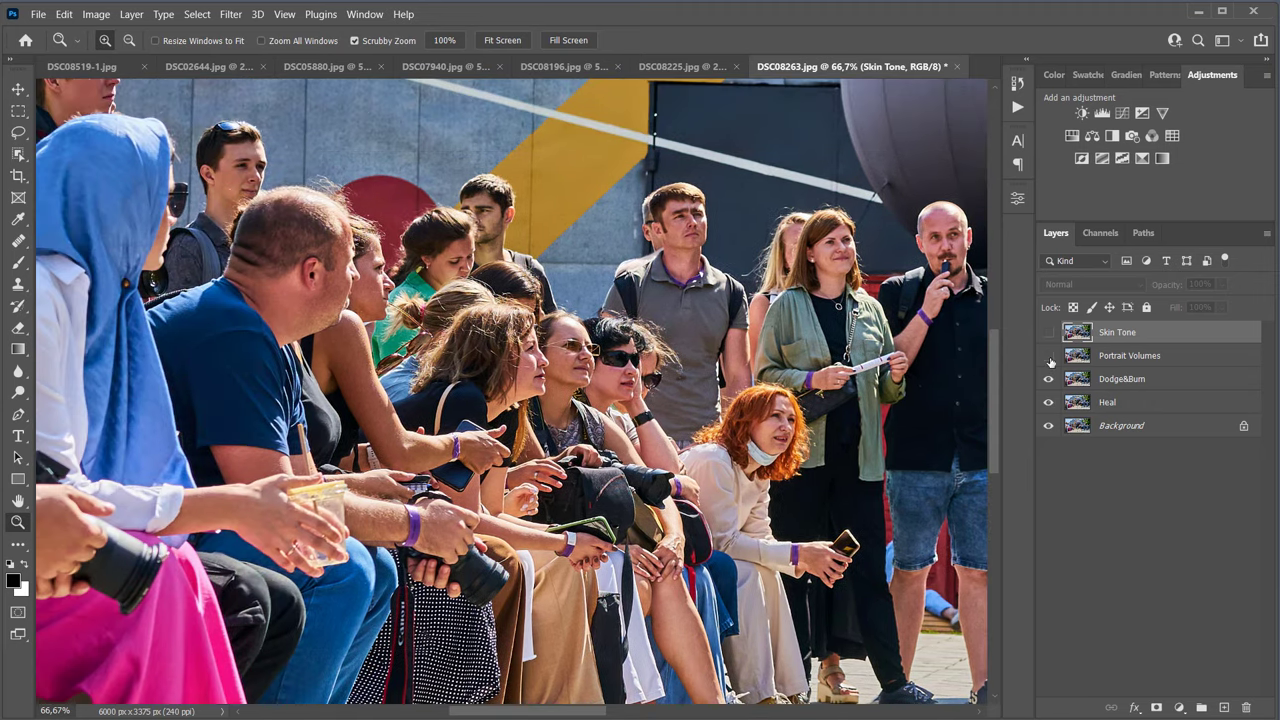
left_click(1049, 358)
Step: Compare Skin Tone on and off, including on the standing group in the middle
left_click(1050, 335)
left_click(1050, 335)
left_click(1050, 335)
left_click_drag(960, 365, 525, 337)
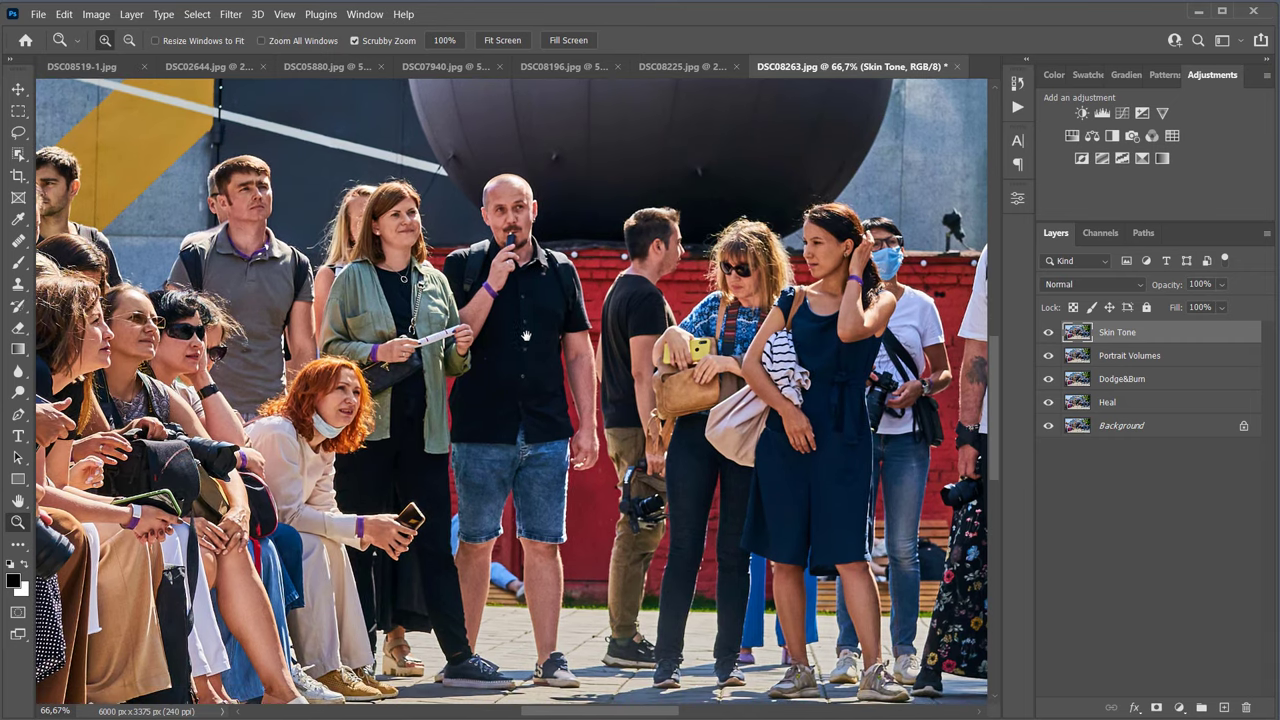
left_click(1049, 335)
left_click(1049, 335)
left_click(1049, 335)
Step: Fit the crowd photo with Ctrl+0, leaving Skin Tone visible over Background
left_click(1049, 335, "alt")
key("ctrl+0")
left_click(1049, 335)
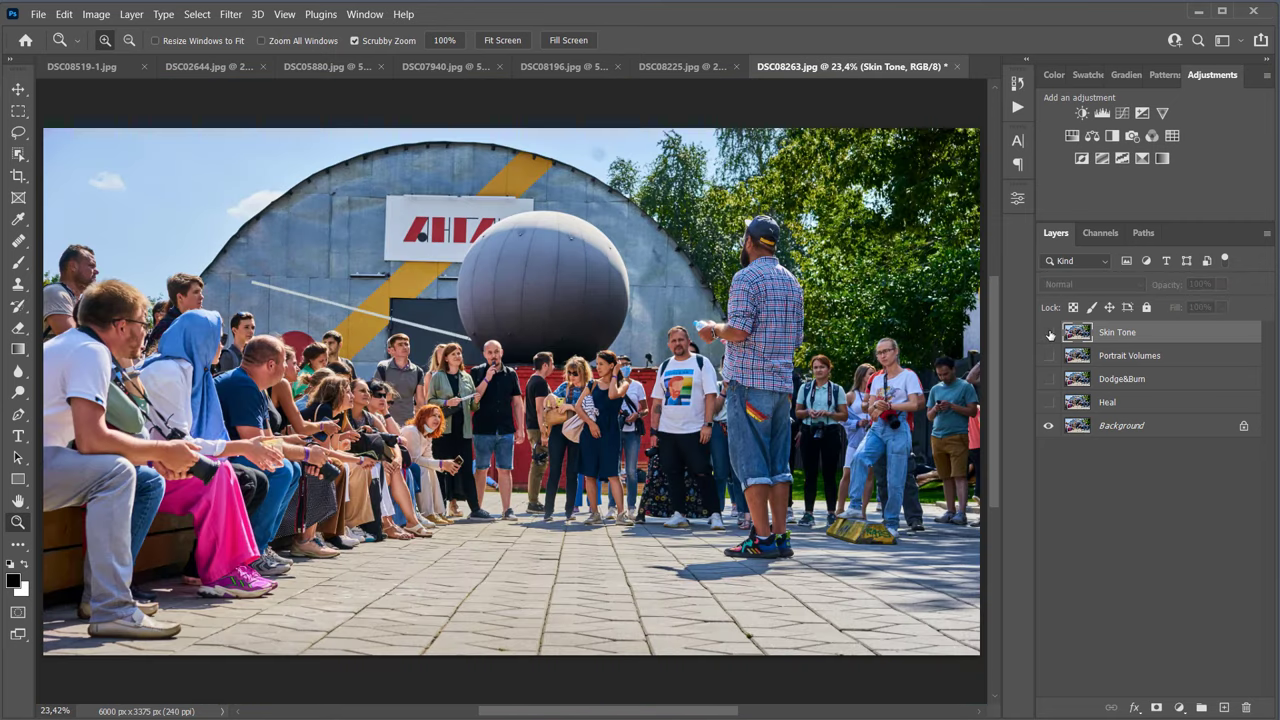
left_click(1049, 335)
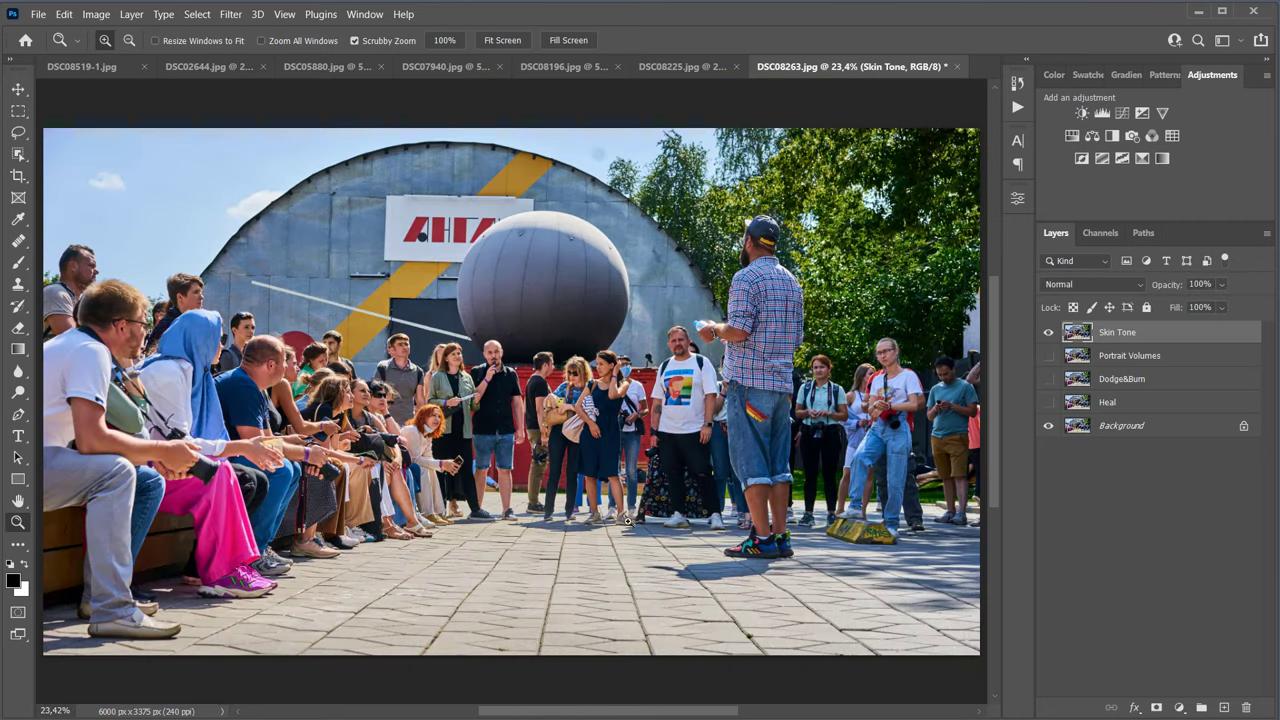
Step: On the DSC08519-1 selfie, compare the Skin Tone retouch on and off repeatedly
left_click(86, 69)
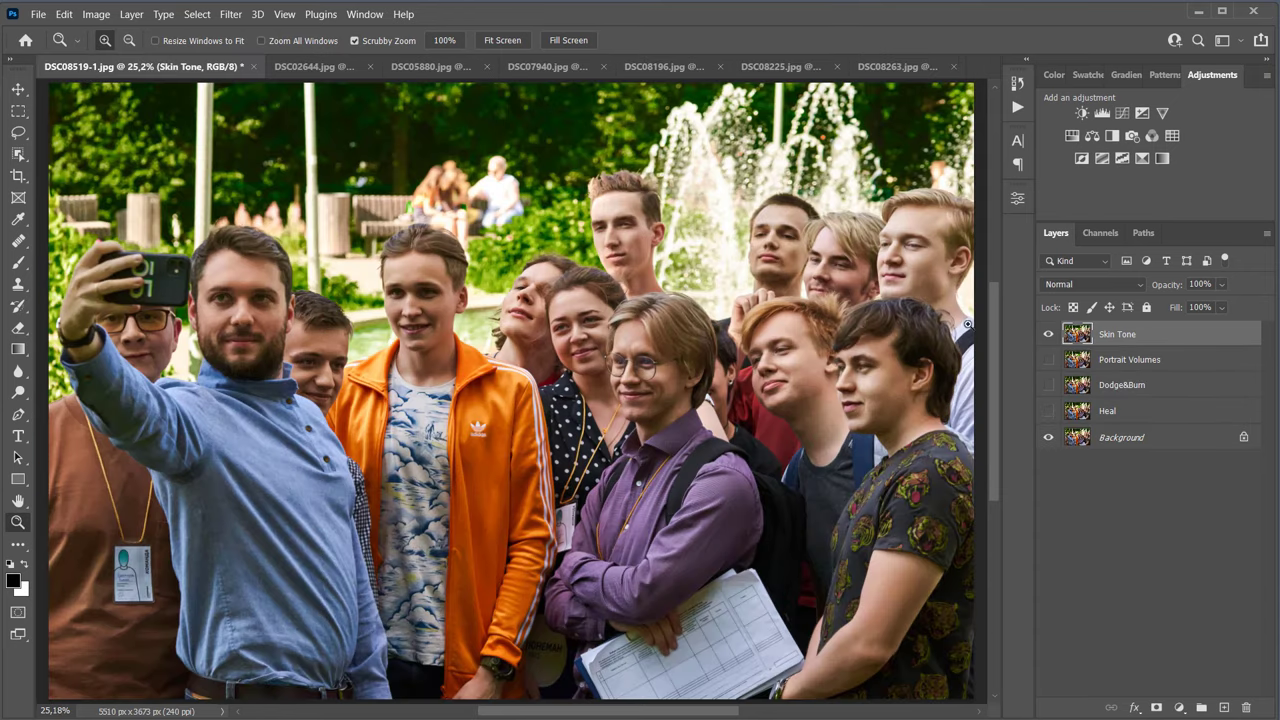
left_click(1049, 335)
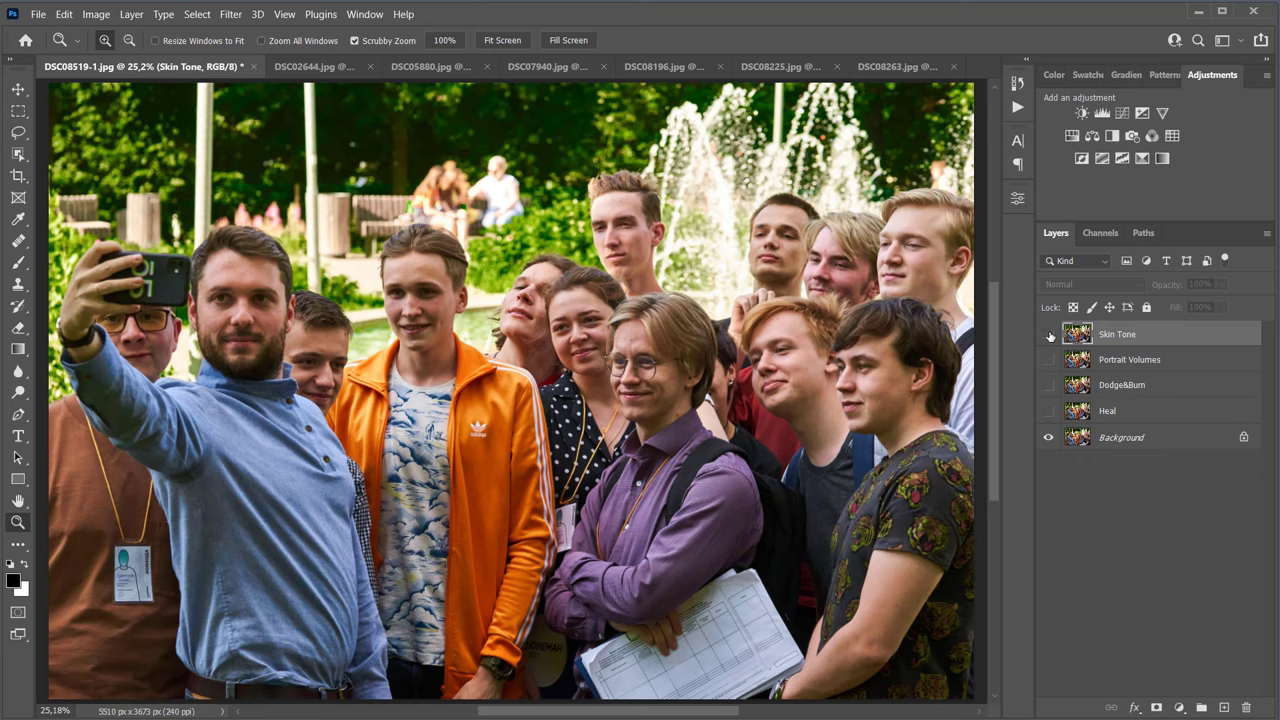
left_click(1049, 335)
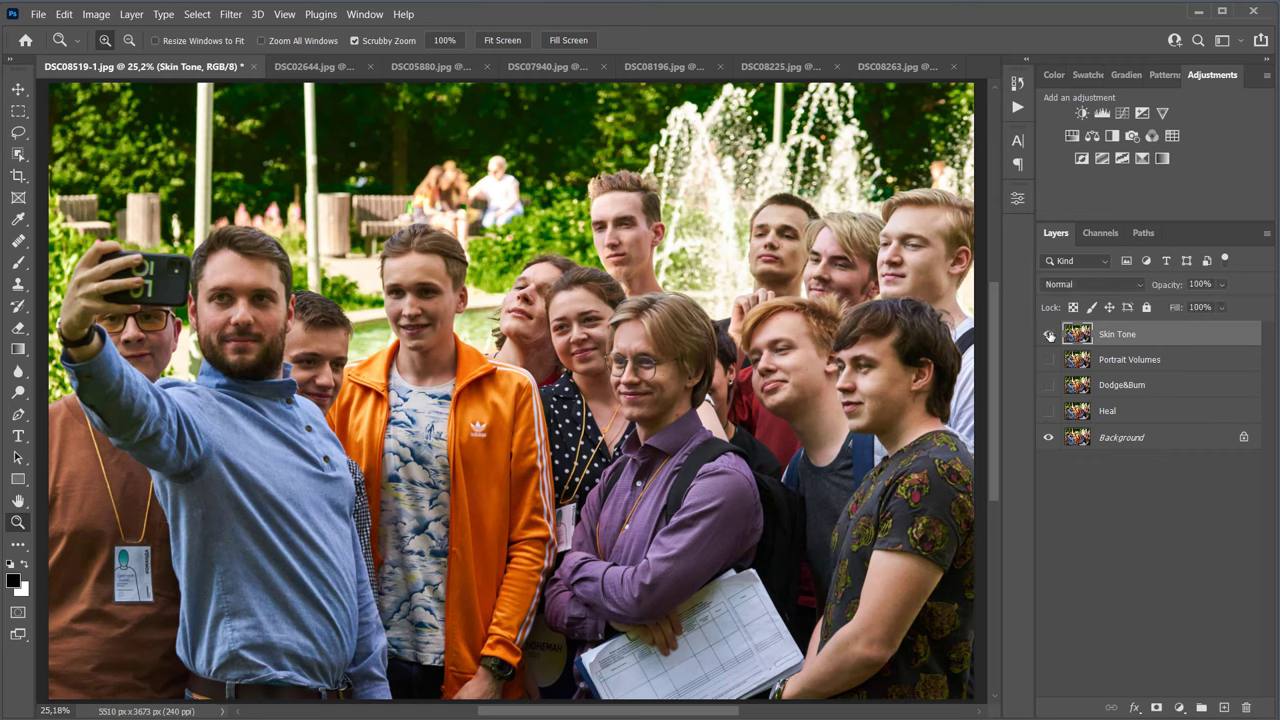
left_click(1049, 335)
left_click(1049, 335)
left_click(1049, 335)
left_click(1049, 335)
left_click(1049, 335)
left_click(1049, 335)
Step: Compare Skin Tone on the faces at 50% zoom, leave it visible, then fit the selfie
key("ctrl+plus")
key("ctrl+plus")
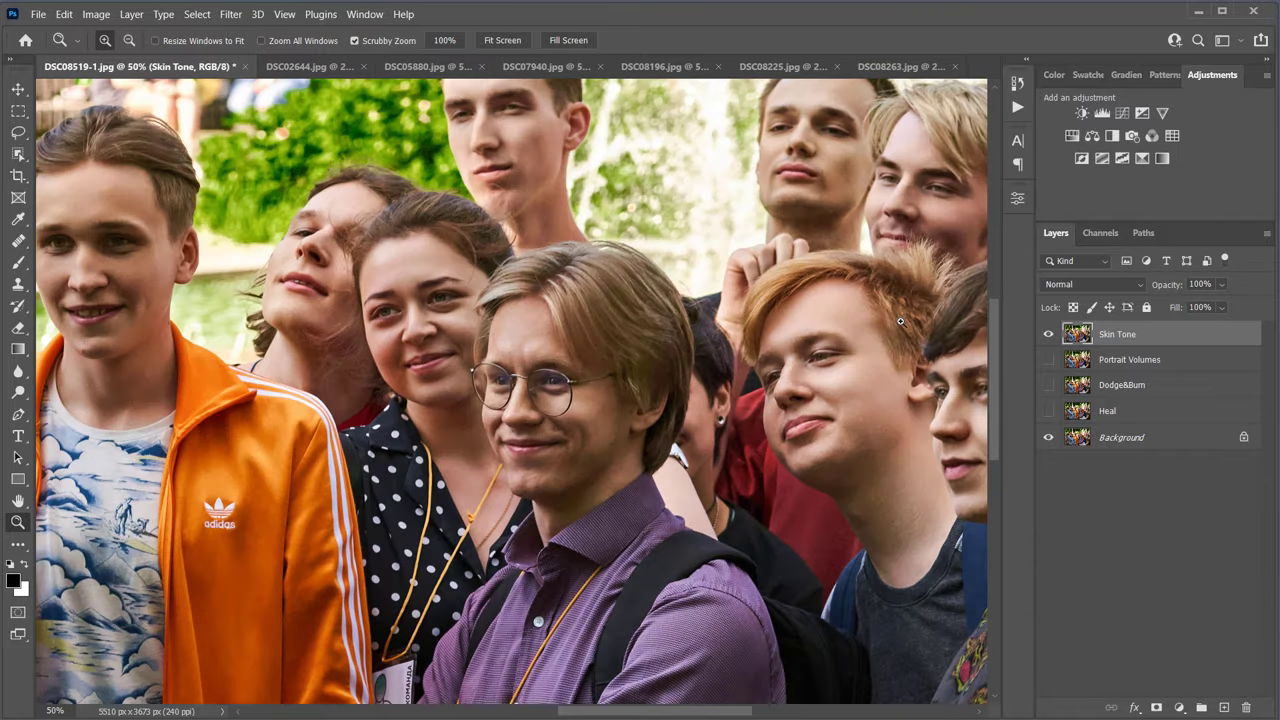
left_click(1047, 336)
left_click(1047, 336)
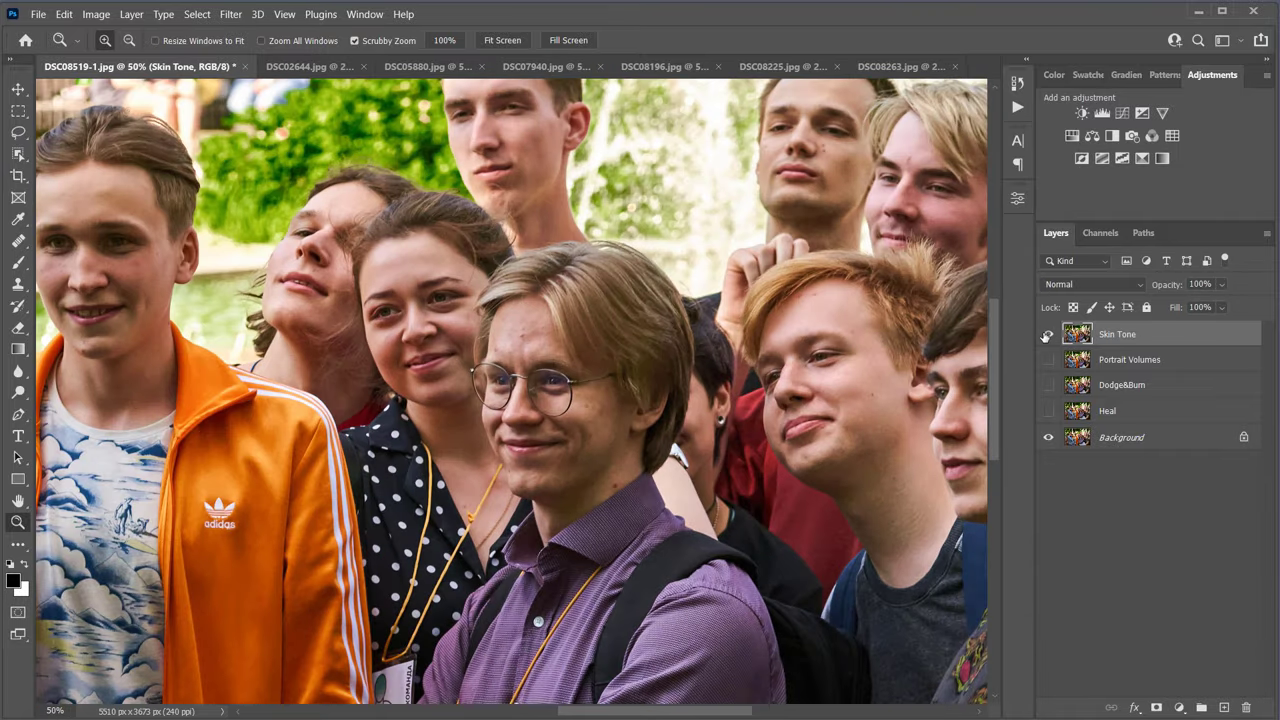
left_click(1047, 336)
left_click(1047, 336)
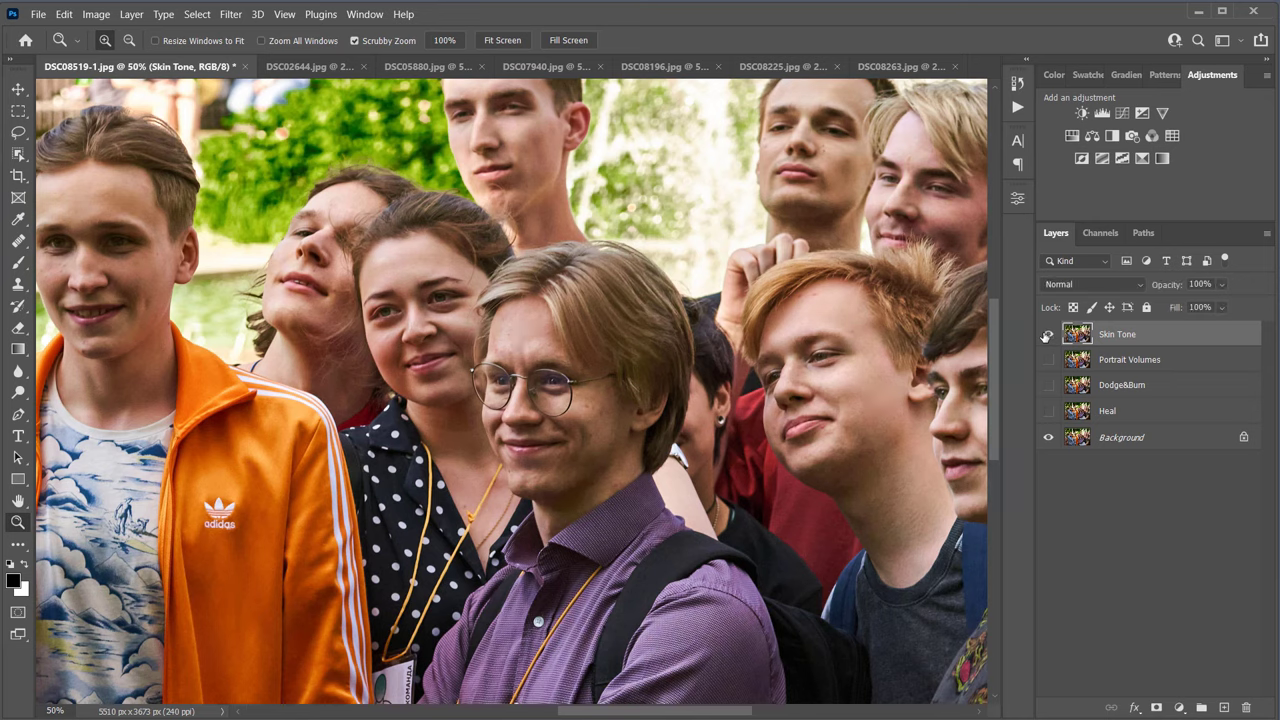
left_click(1047, 336)
left_click(1047, 336)
left_click(1047, 336)
left_click(1047, 336)
left_click(493, 42)
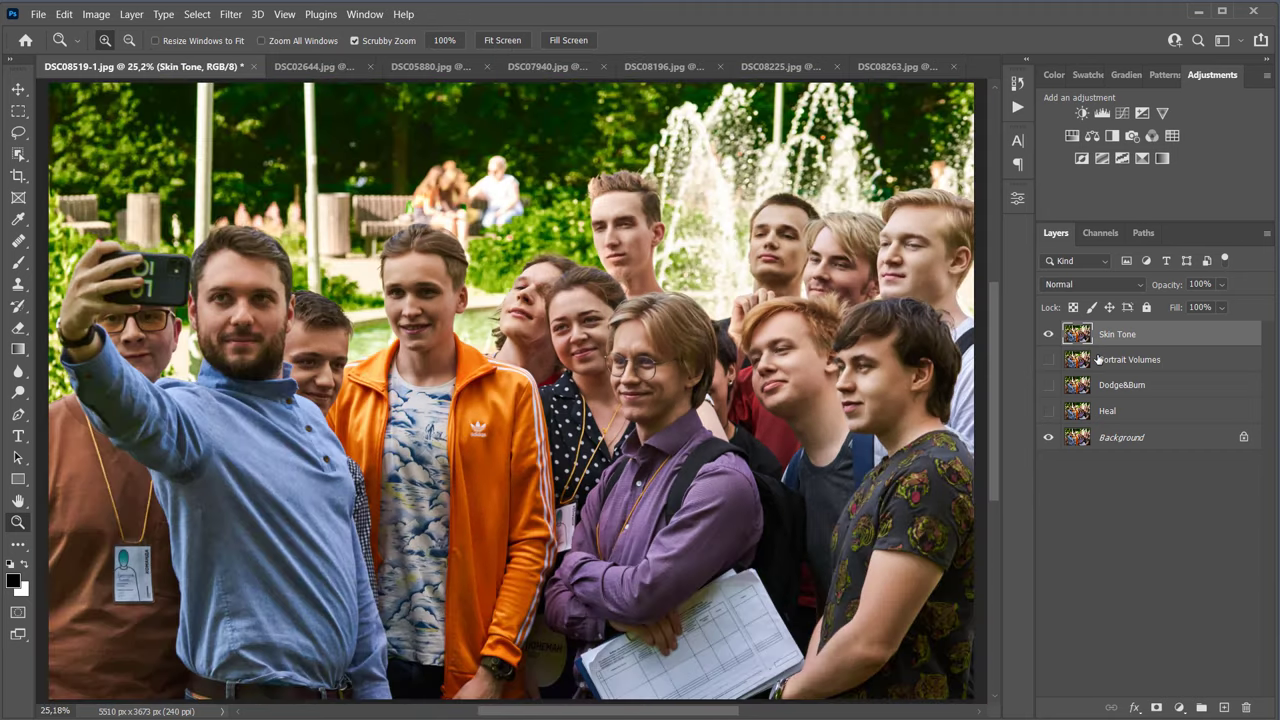